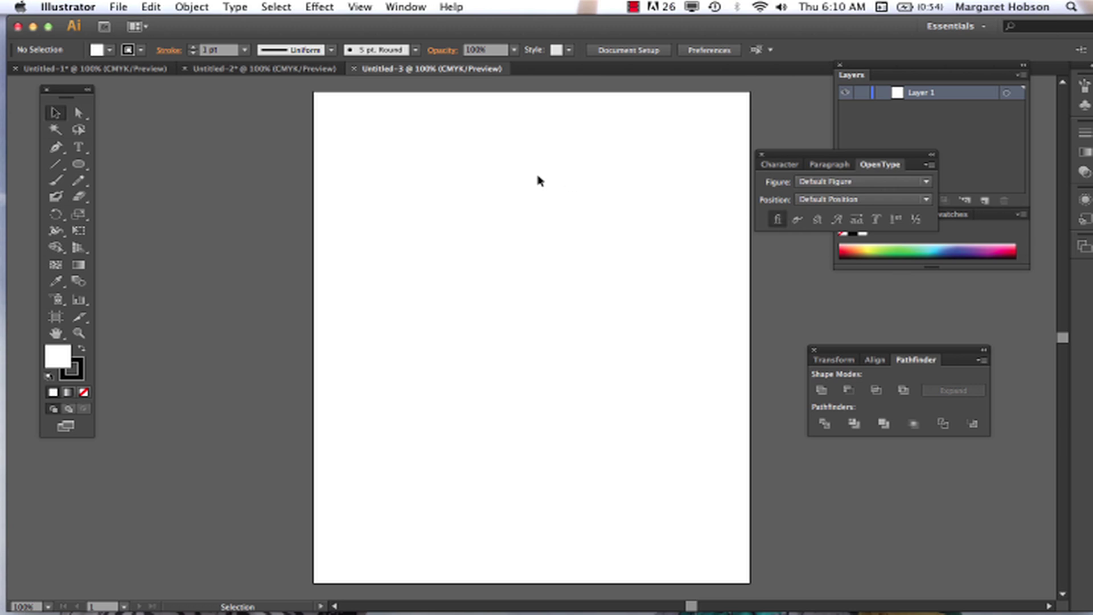
Tear off the Type tool flyout into a floating panel holding all six type tools.
drag(79, 150, 275, 183)
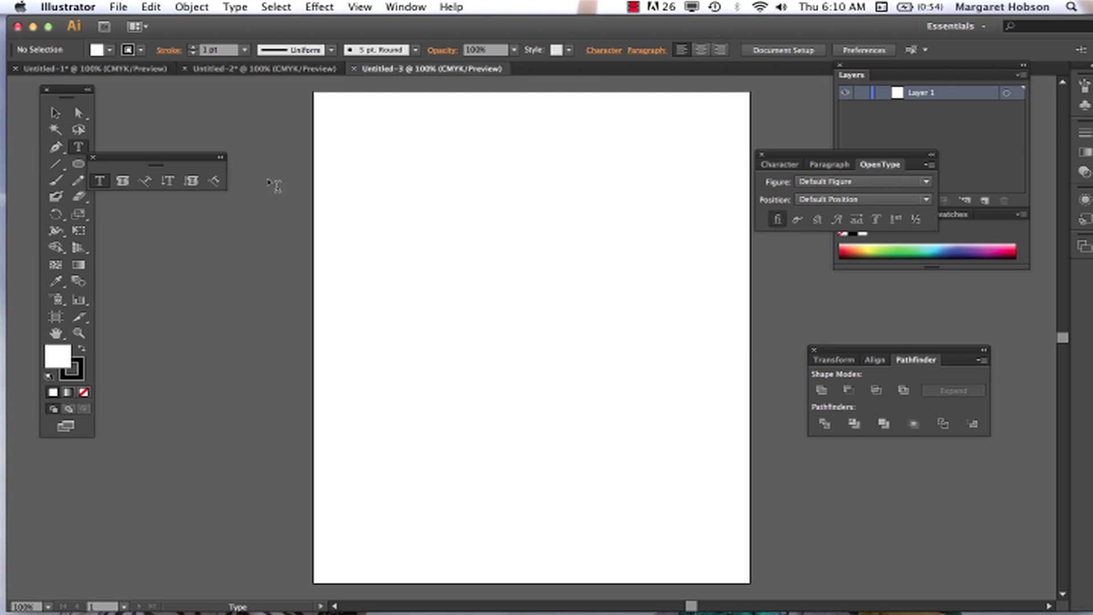
drag(138, 162, 162, 111)
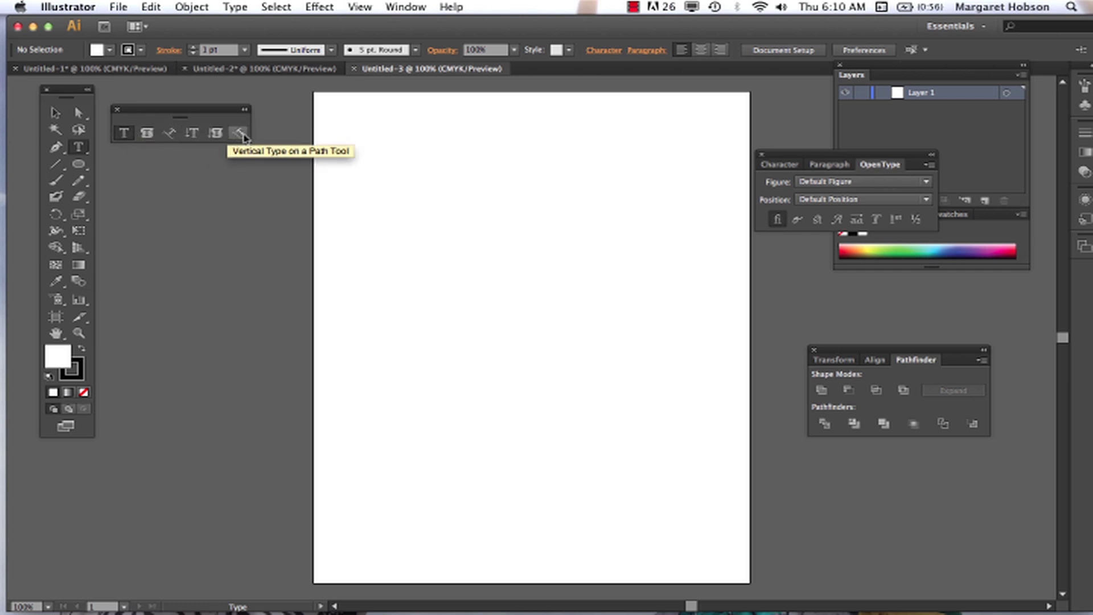
Show the Character panel via Window > Type > Character, reposition it, and pick the standard Type tool.
click(406, 7)
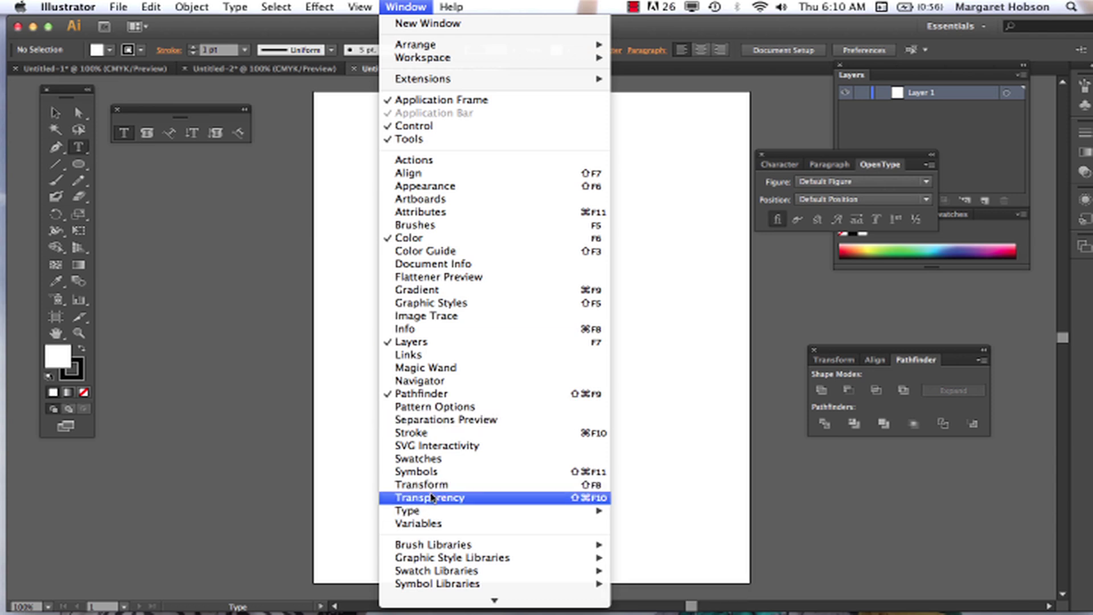
mouse_move(567, 512)
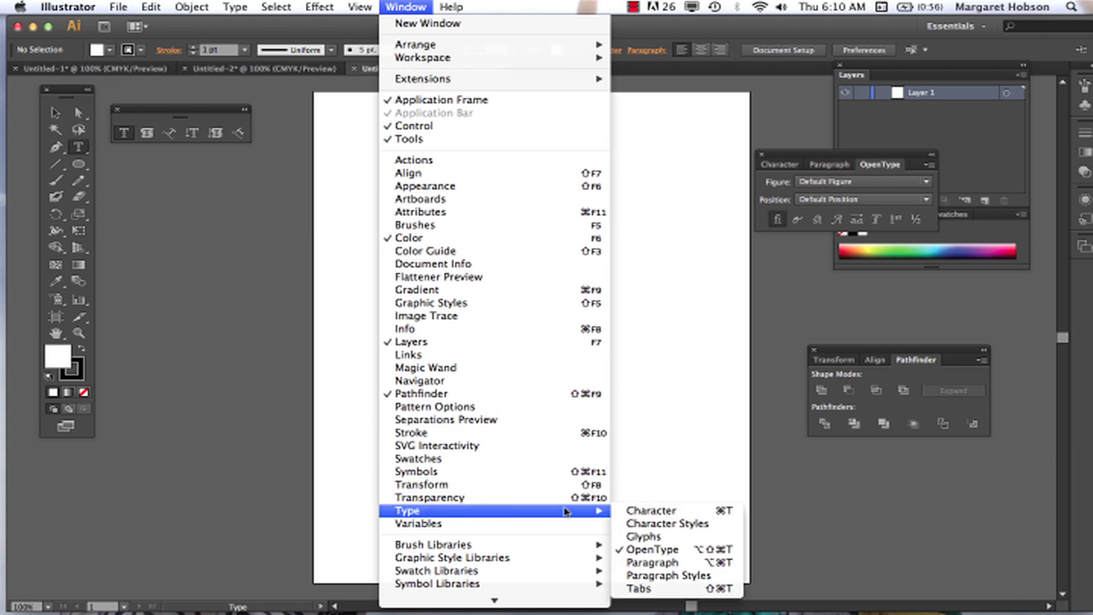
click(651, 511)
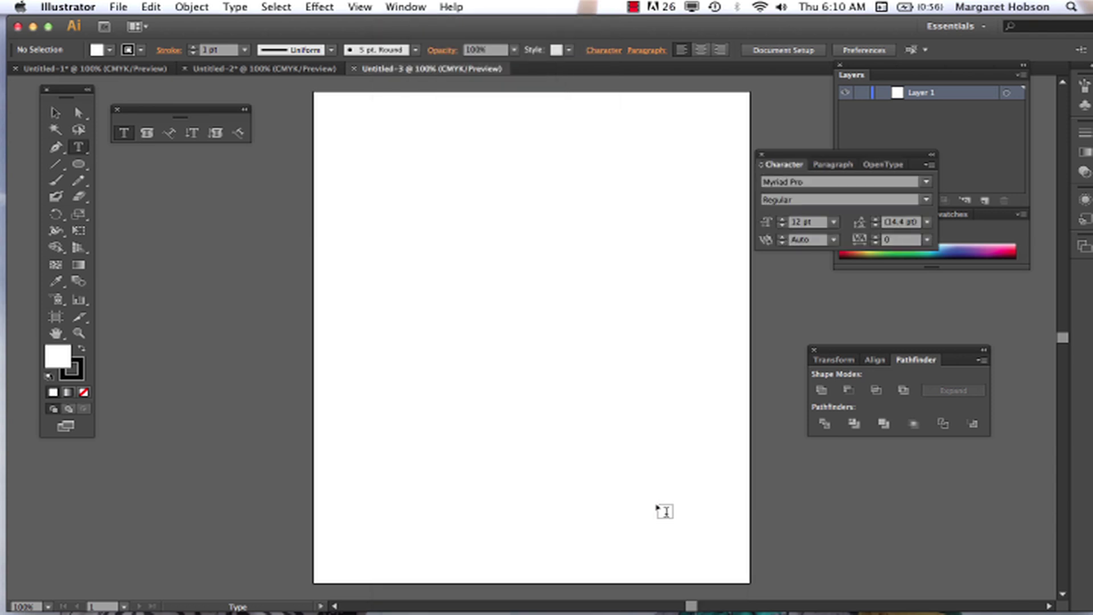
click(834, 165)
click(786, 166)
drag(784, 158, 842, 161)
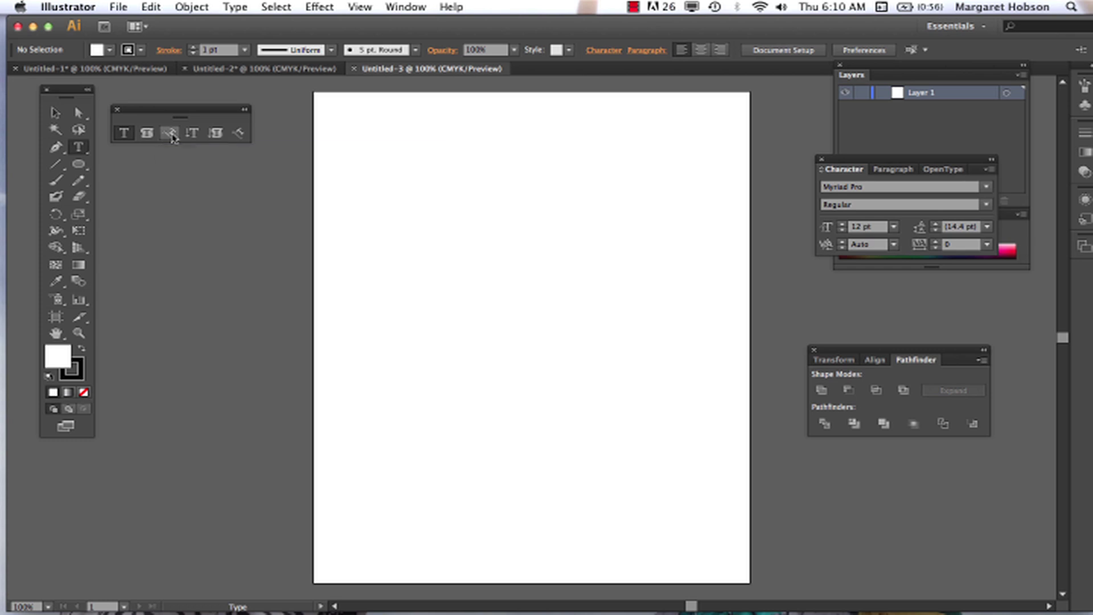
click(123, 136)
Start point text near the page's top-left in 48 pt American Typewriter Condensed Light.
click(362, 149)
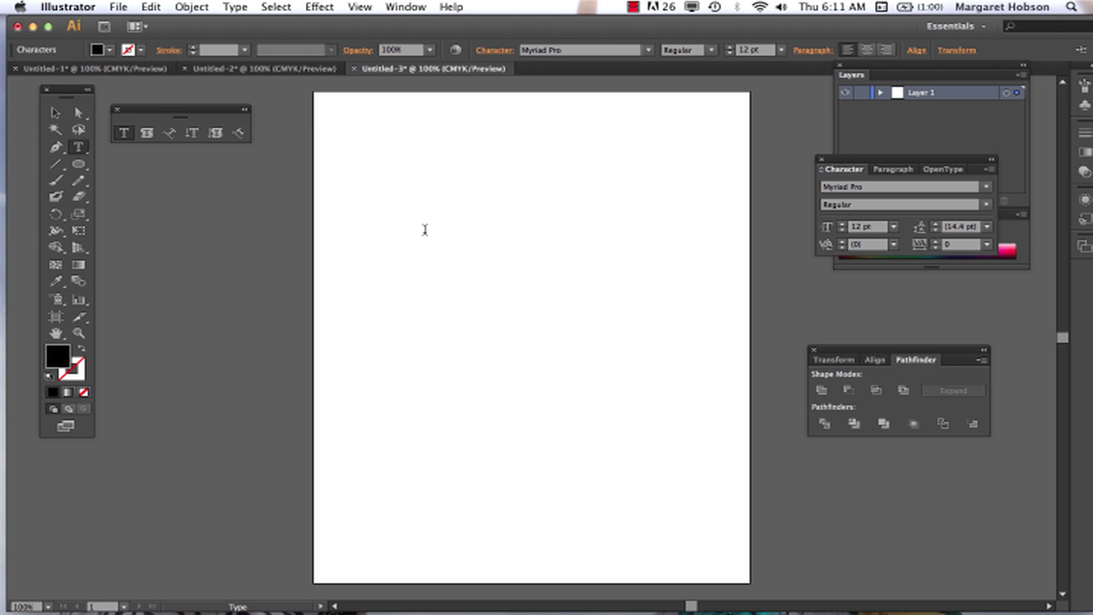
click(782, 50)
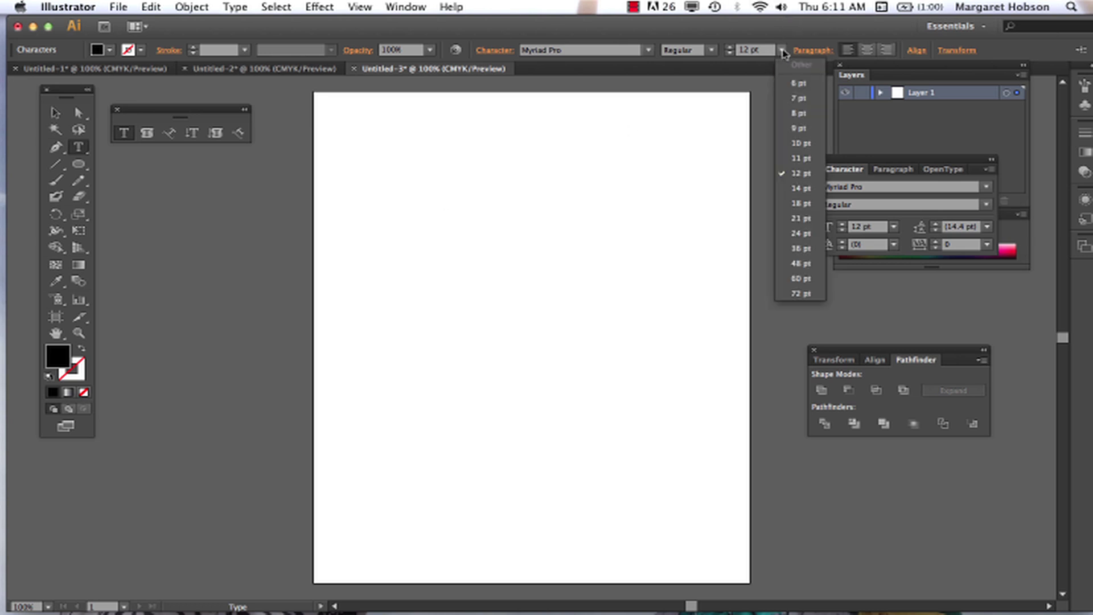
click(799, 264)
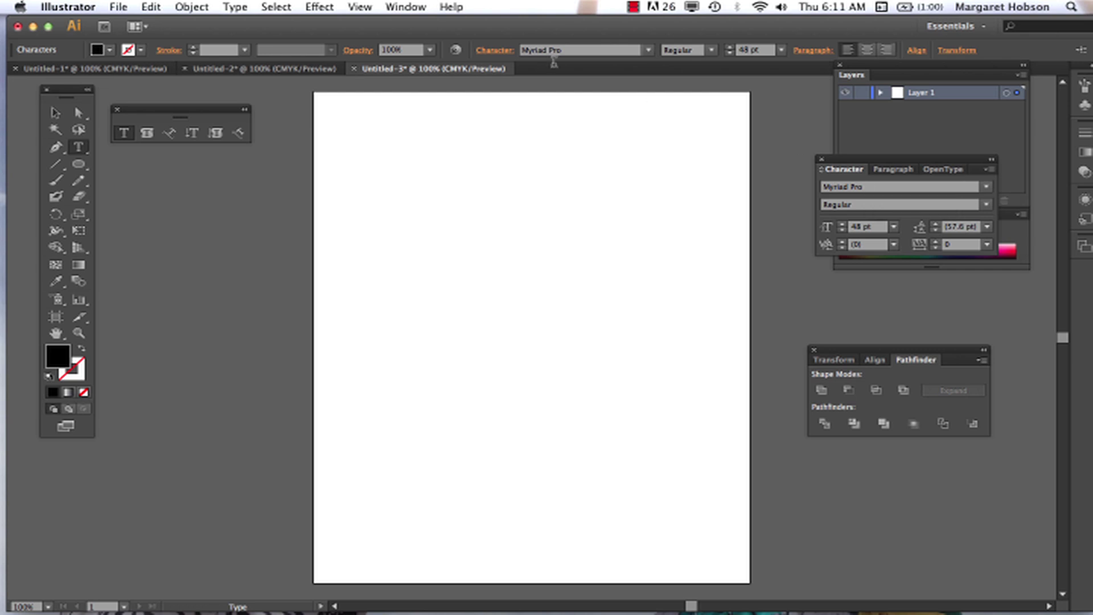
click(236, 8)
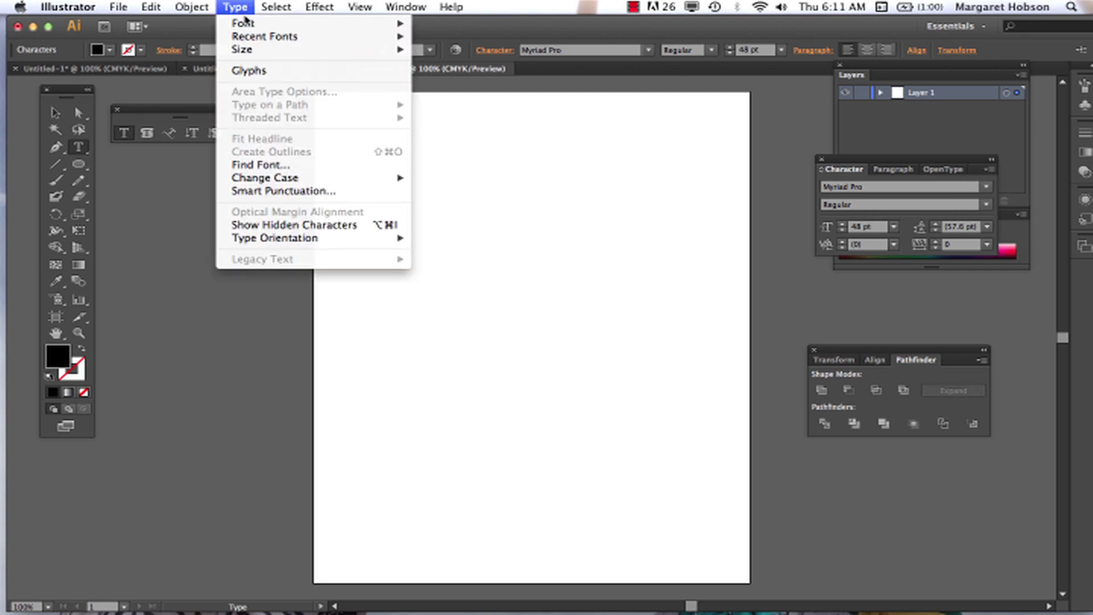
mouse_move(248, 26)
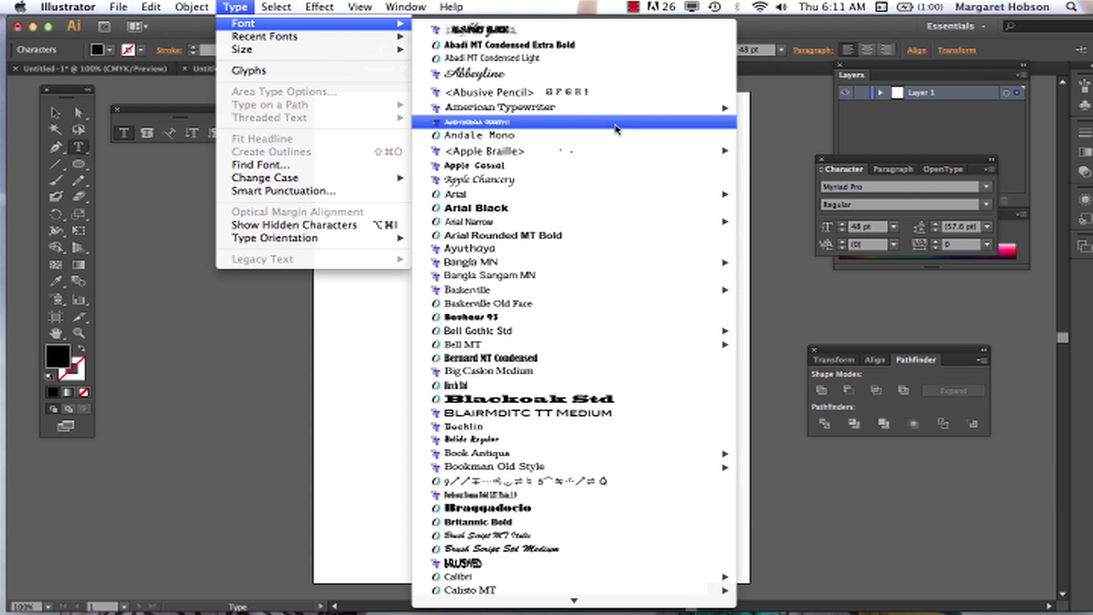
click(786, 110)
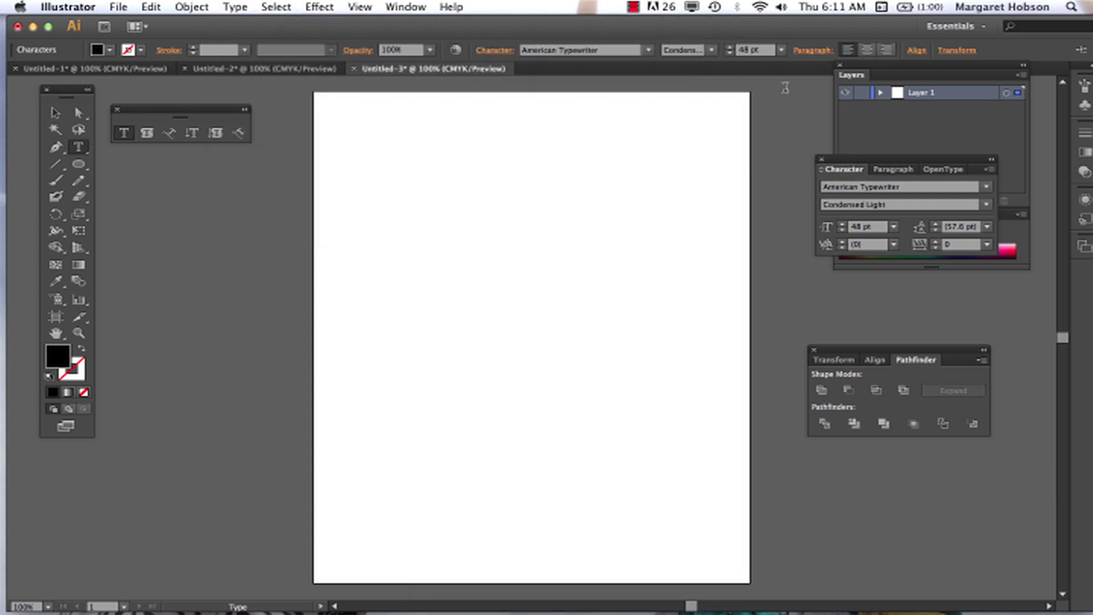
Type the word 'type' and drag it into place near the artboard's top-left corner.
text(type)
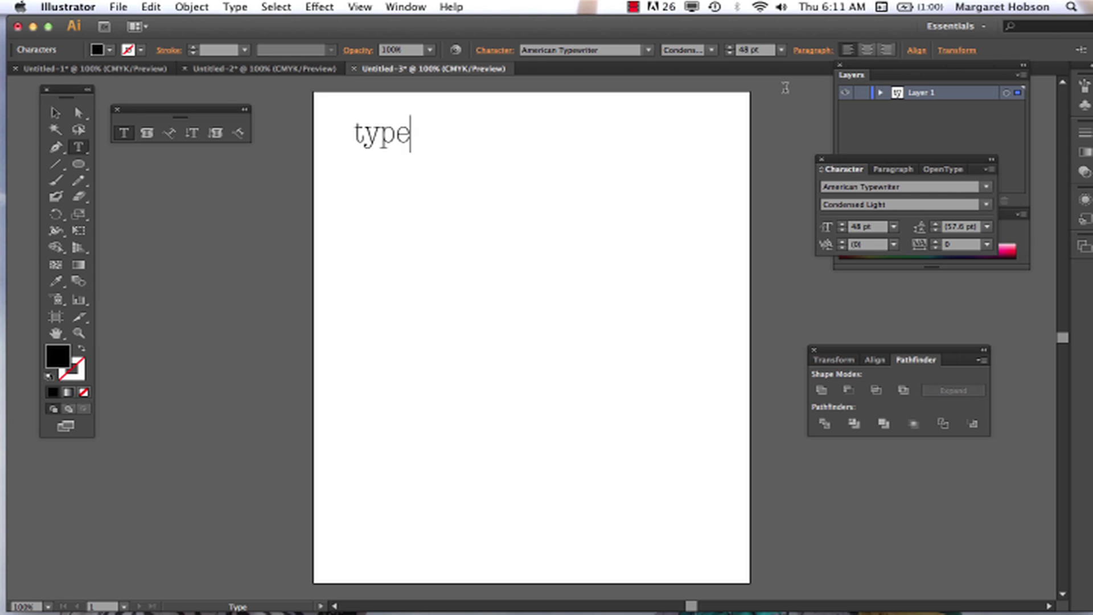
click(56, 114)
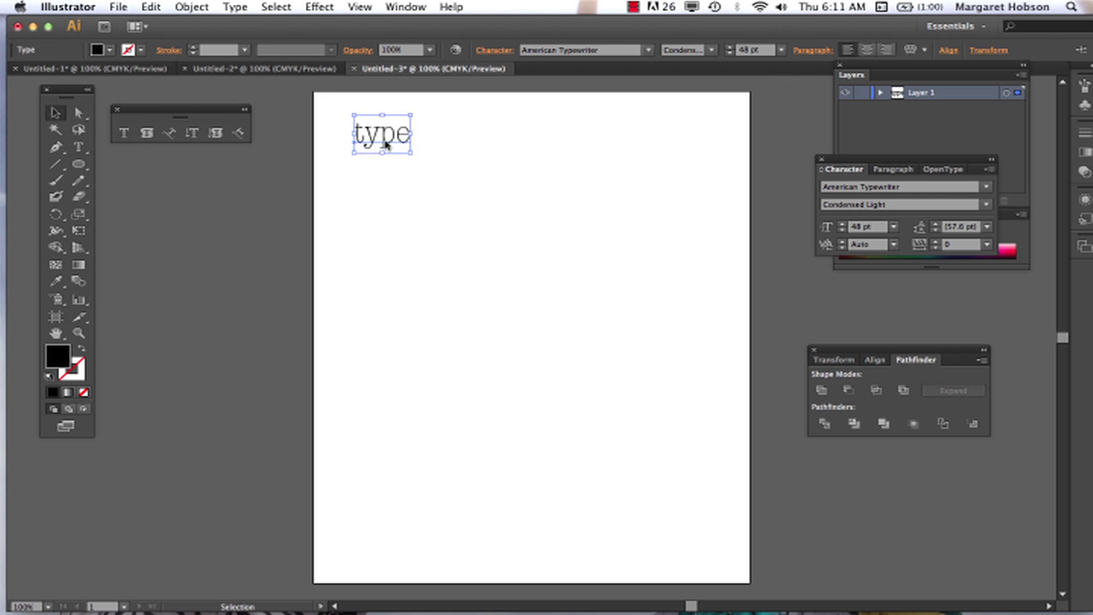
drag(391, 136, 412, 152)
click(477, 197)
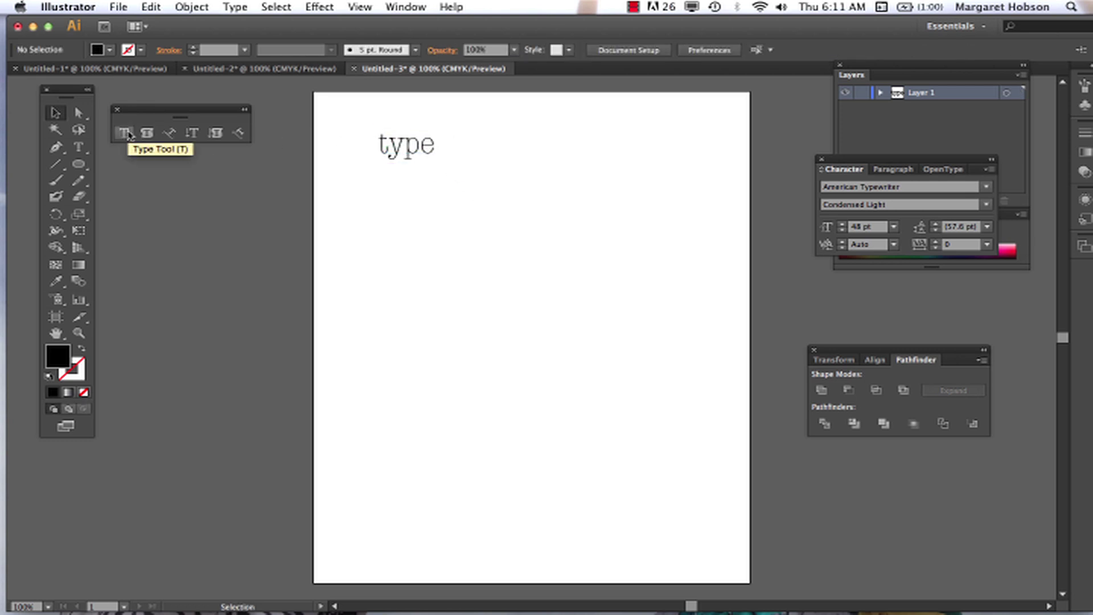
click(390, 149)
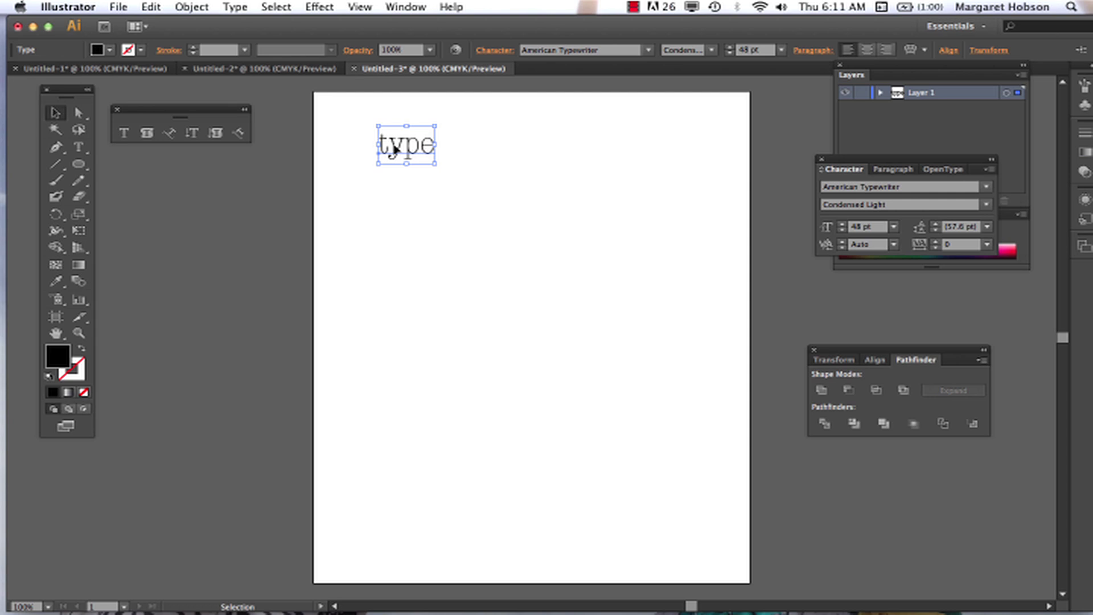
mouse_move(390, 149)
mouse_down()
mouse_move(536, 147)
mouse_move(371, 146)
mouse_up()
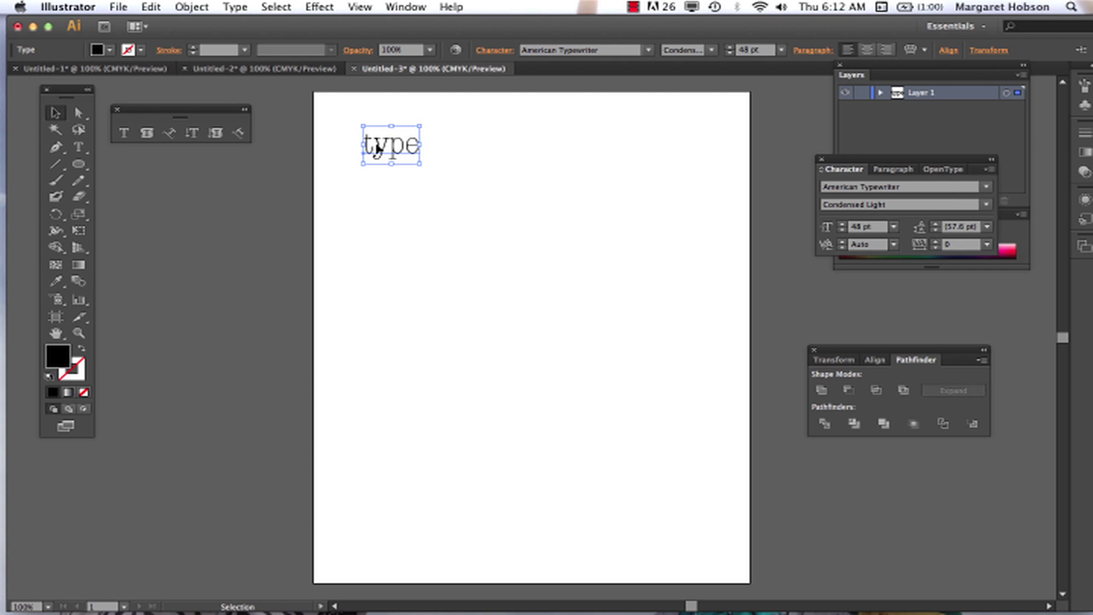
drag(378, 149, 424, 134)
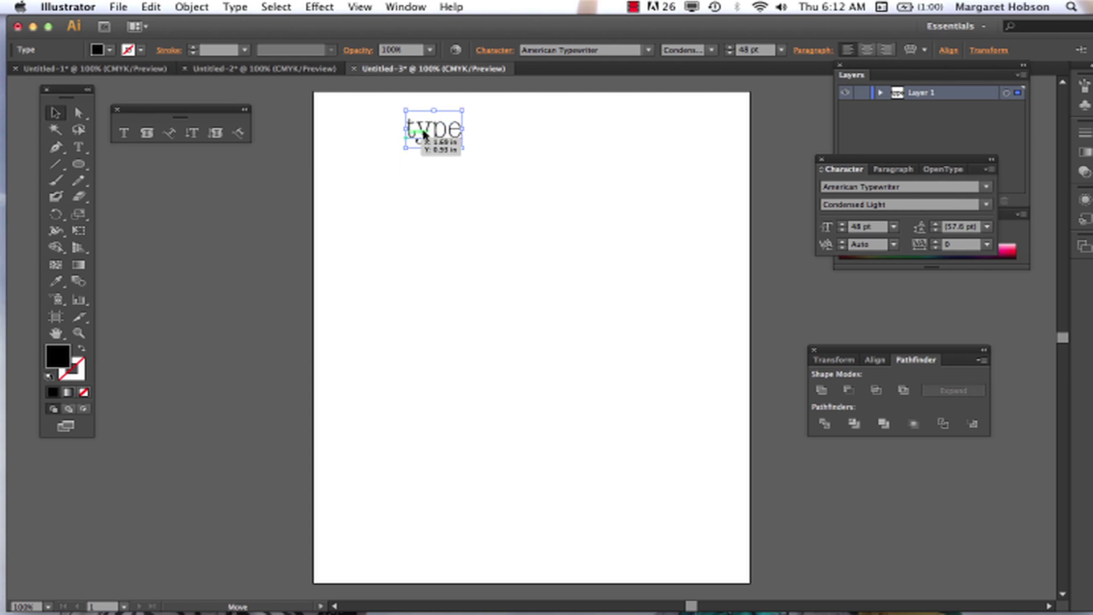
drag(424, 134, 375, 148)
click(410, 221)
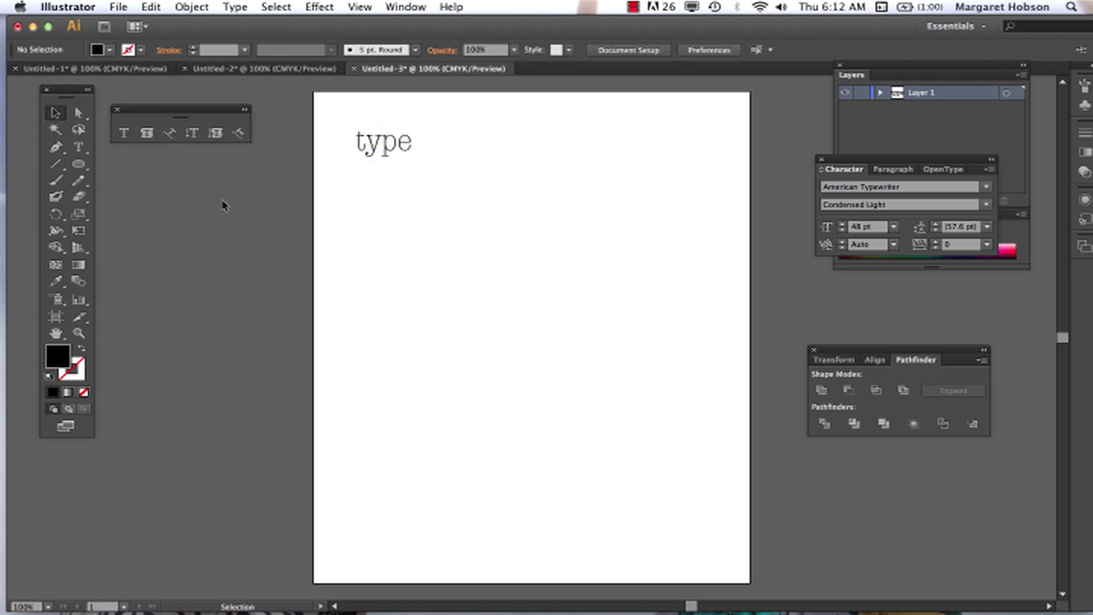
Add the word 'is' and move it just below and right of 'type'.
click(123, 131)
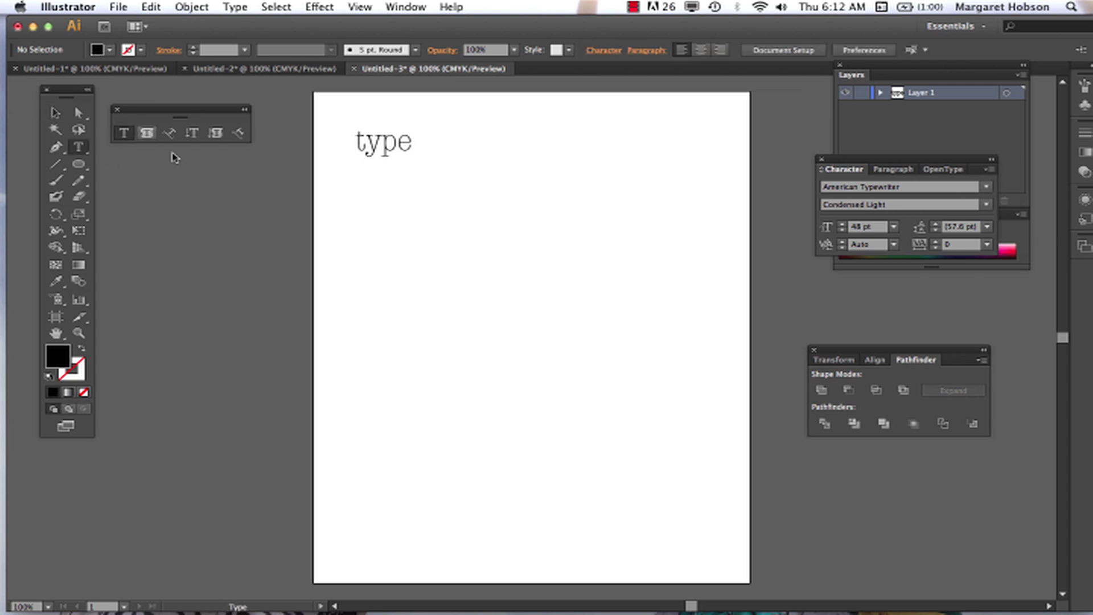
click(502, 182)
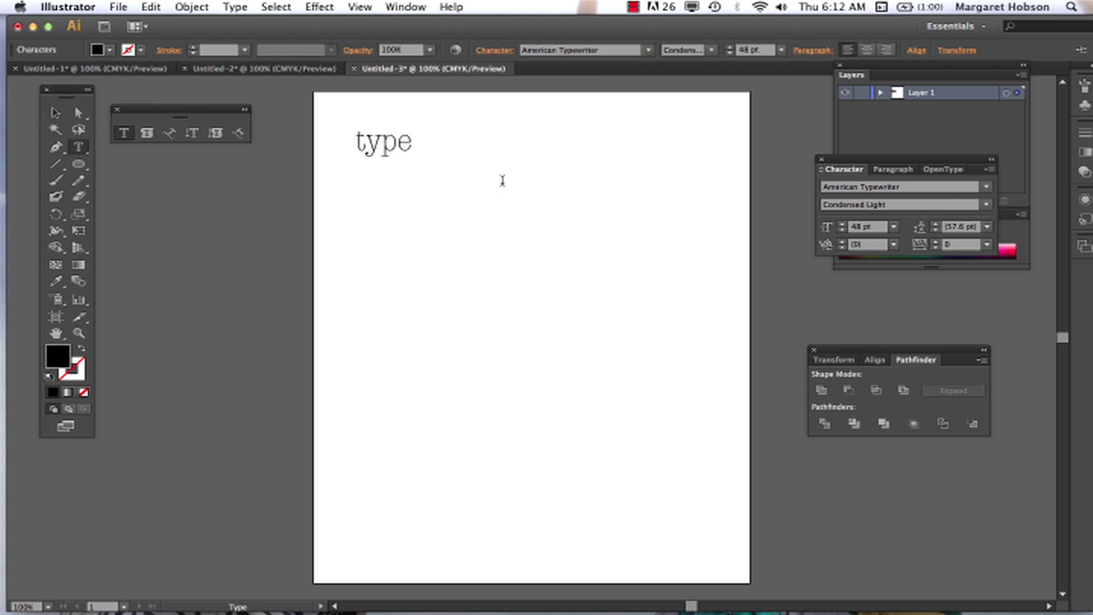
text(is)
click(55, 114)
click(408, 213)
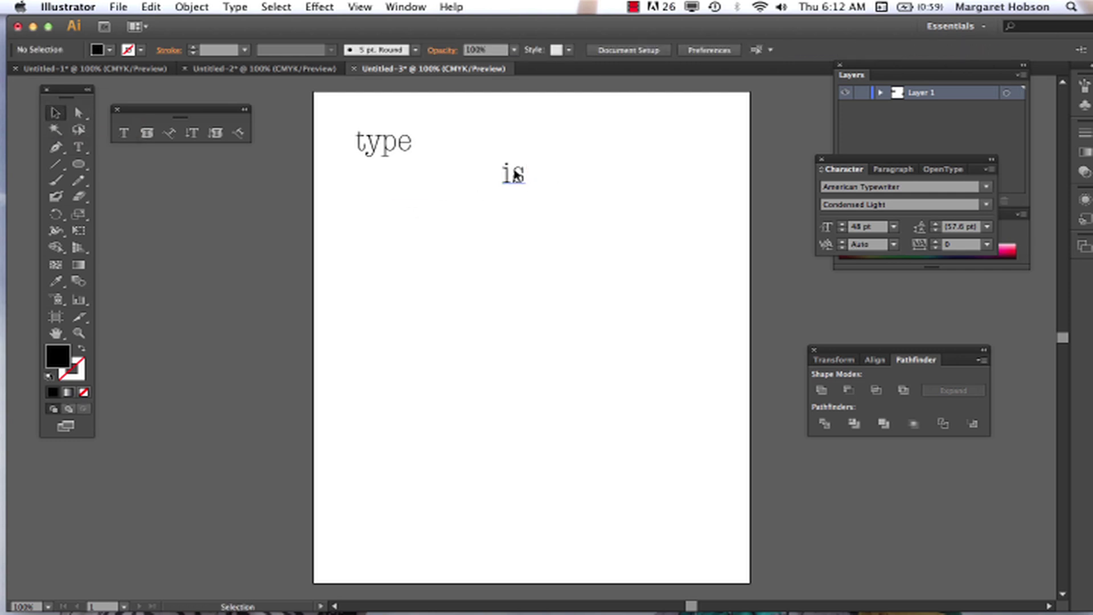
drag(513, 170, 423, 158)
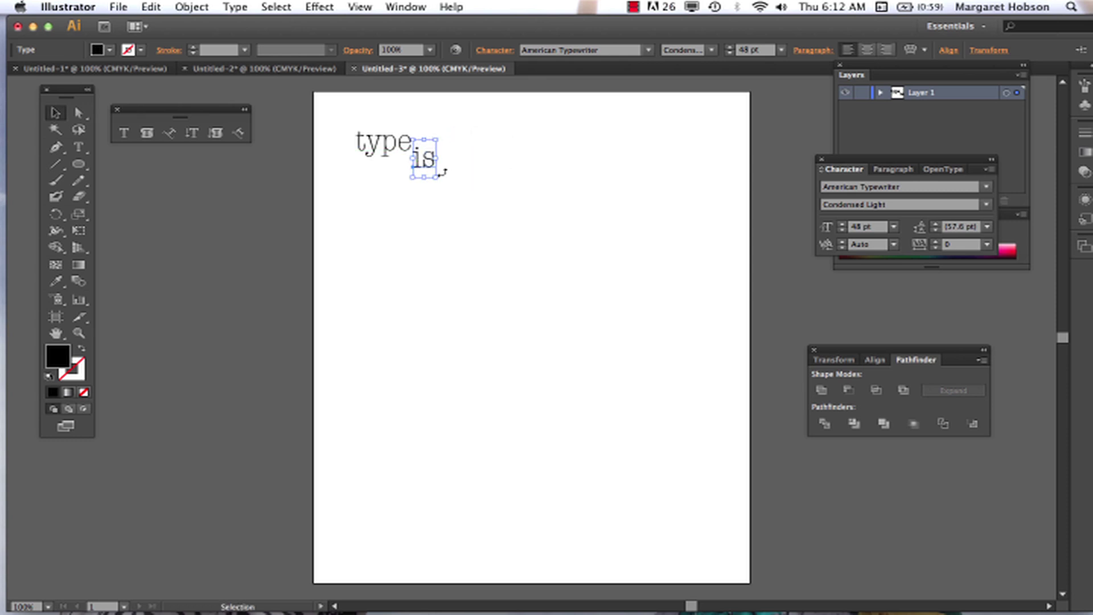
click(446, 218)
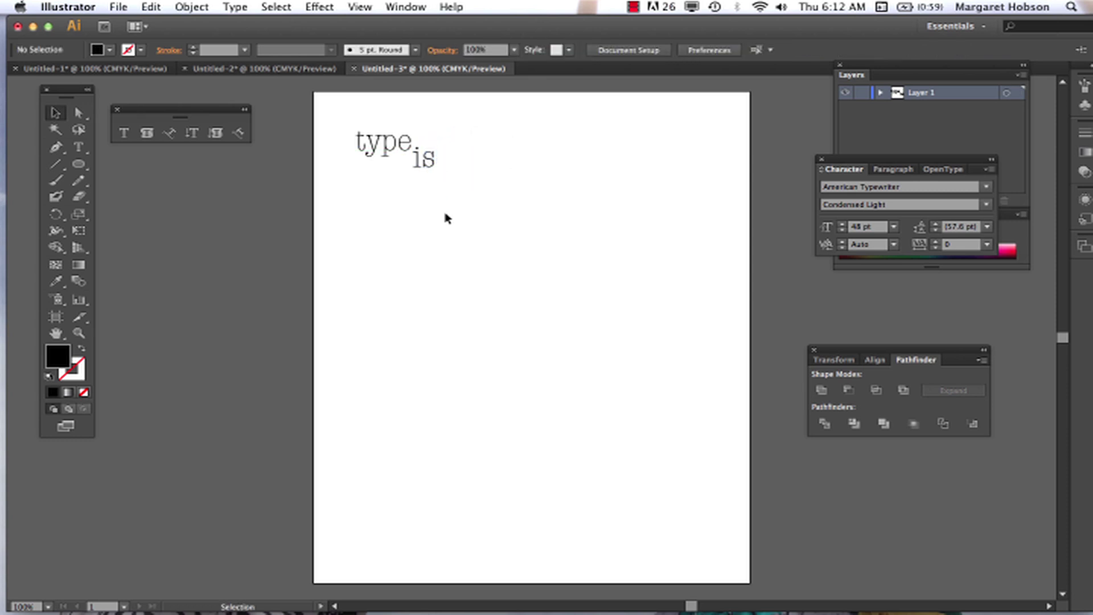
Undo, then use Edit > Redo Move so 'is' stays lowered beside 'type'.
click(124, 133)
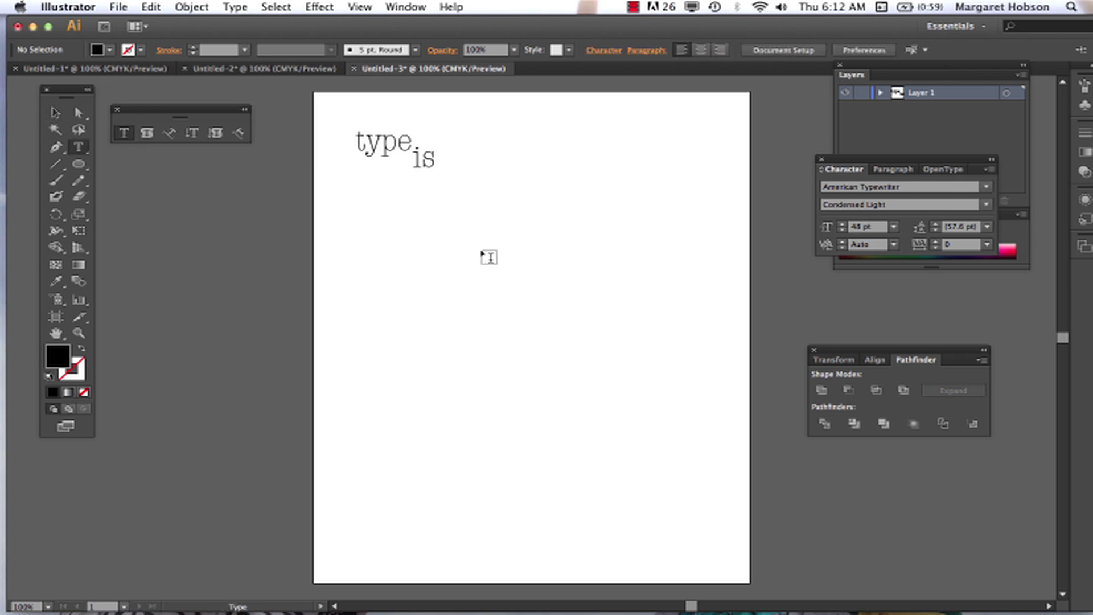
click(431, 170)
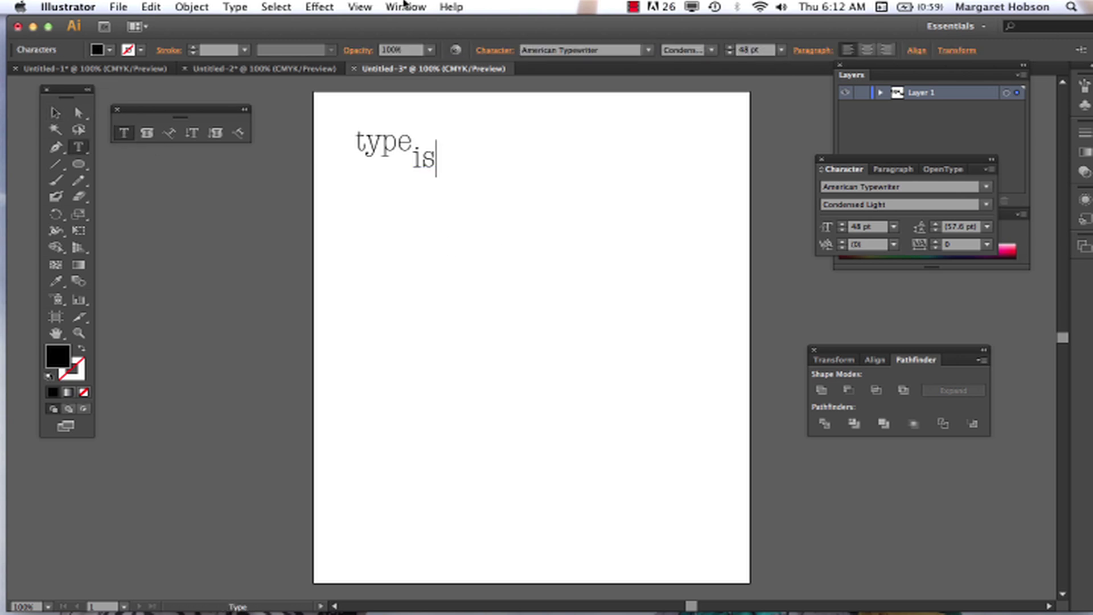
key(super+z)
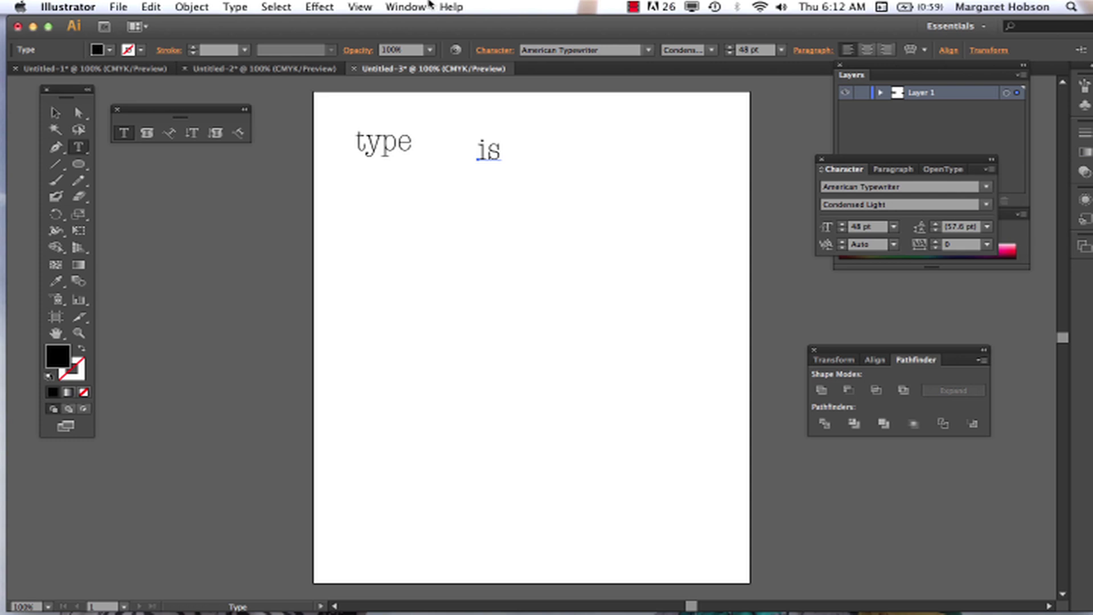
click(150, 6)
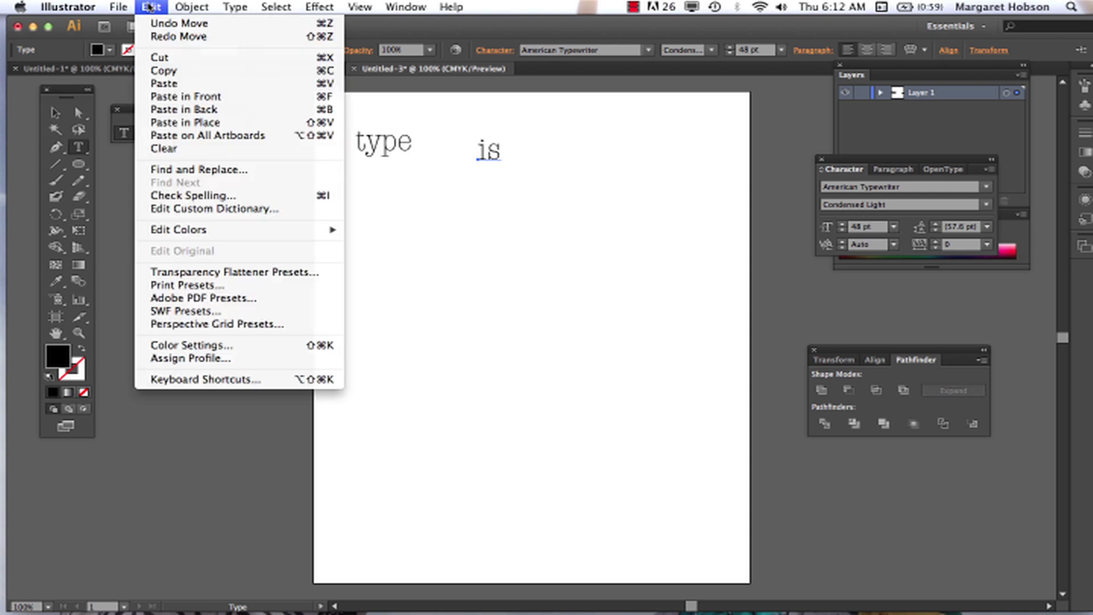
click(155, 36)
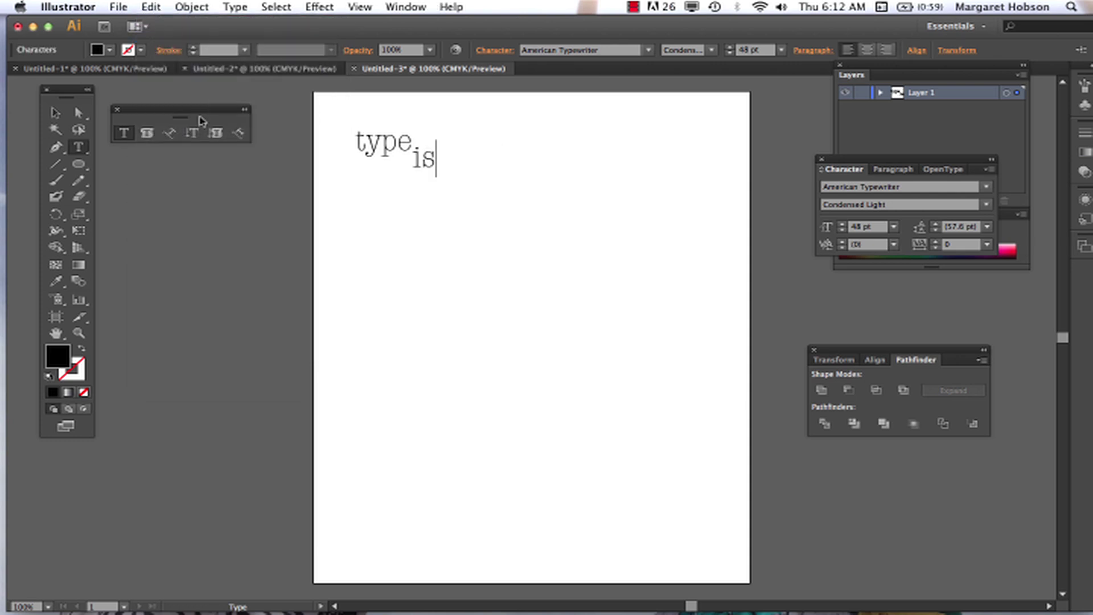
key(Escape)
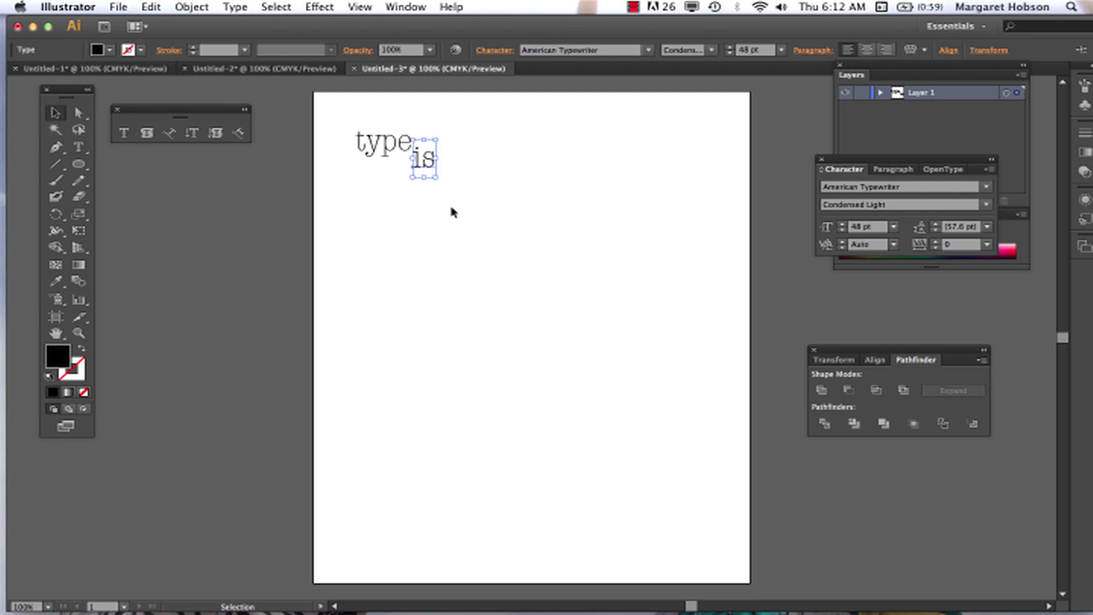
click(453, 211)
Add 'awesome!' as new point text just right of and below 'is'.
click(123, 132)
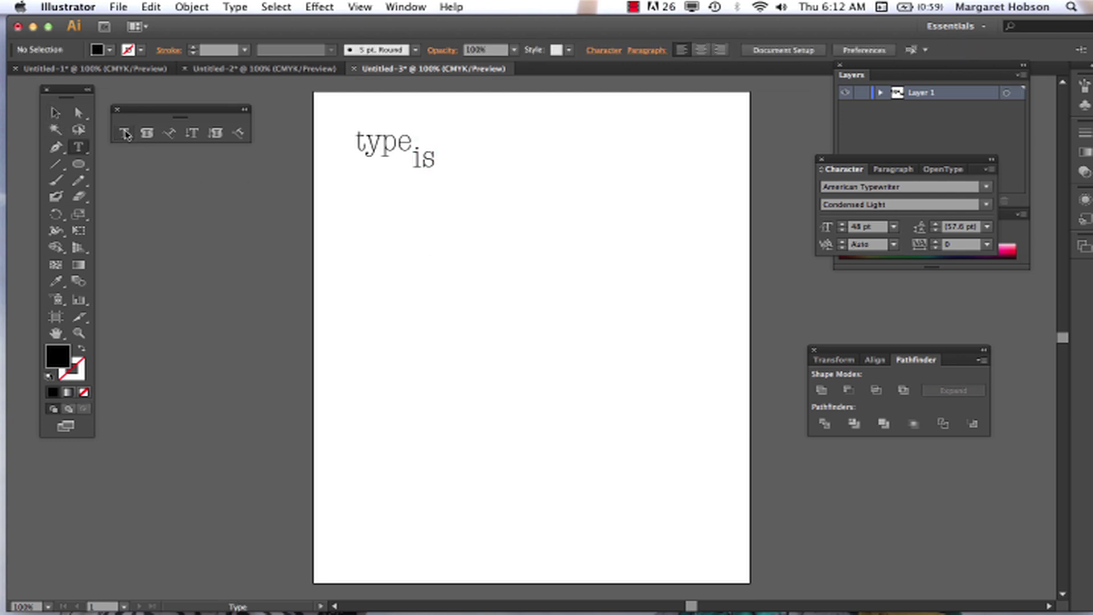
click(434, 181)
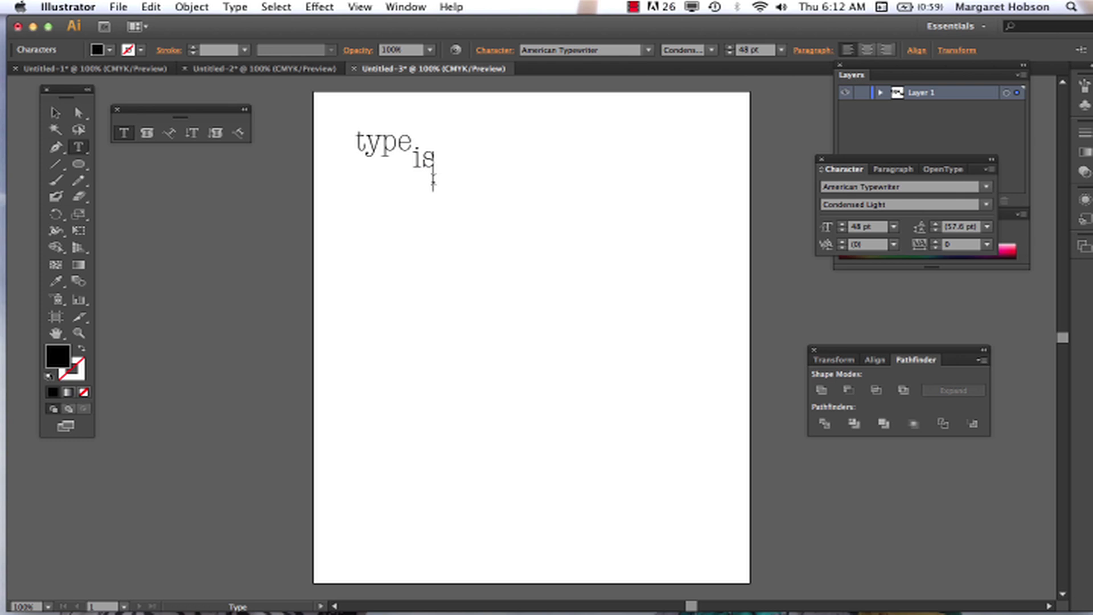
text(awsom)
key(BackSpace)
key(BackSpace)
key(BackSpace)
text(esome!)
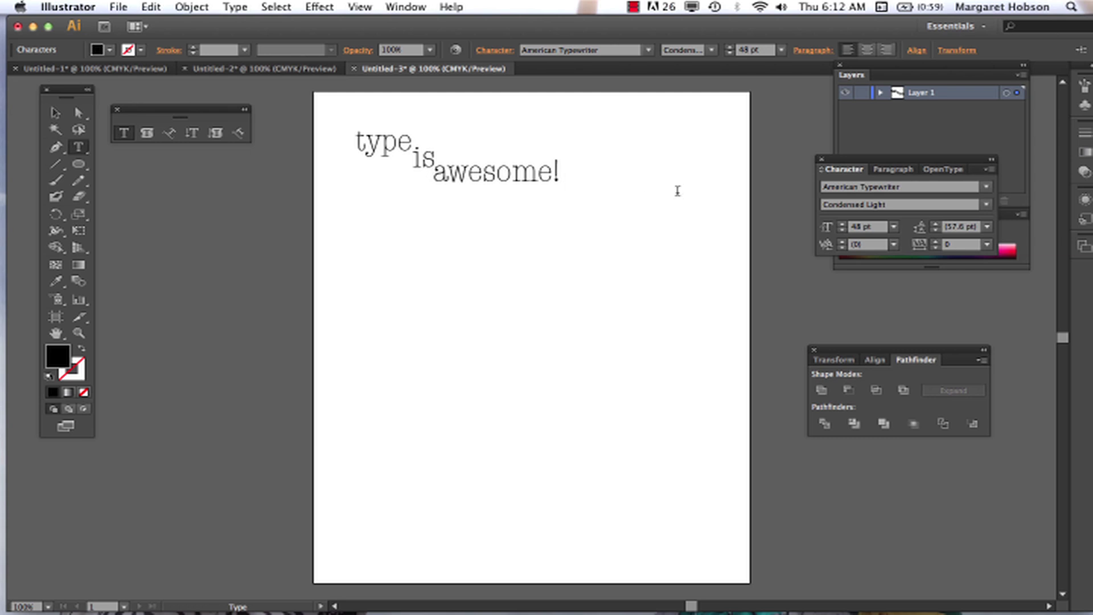
Expand Layer 1 and toggle the type, is and awesome! objects' visibility off and back on.
click(881, 93)
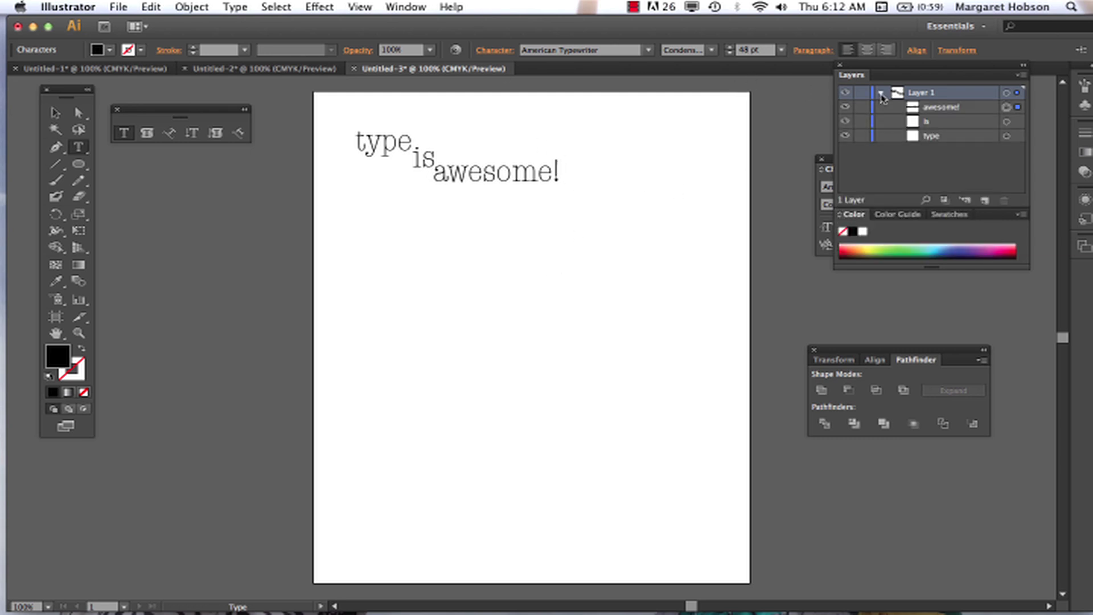
click(845, 136)
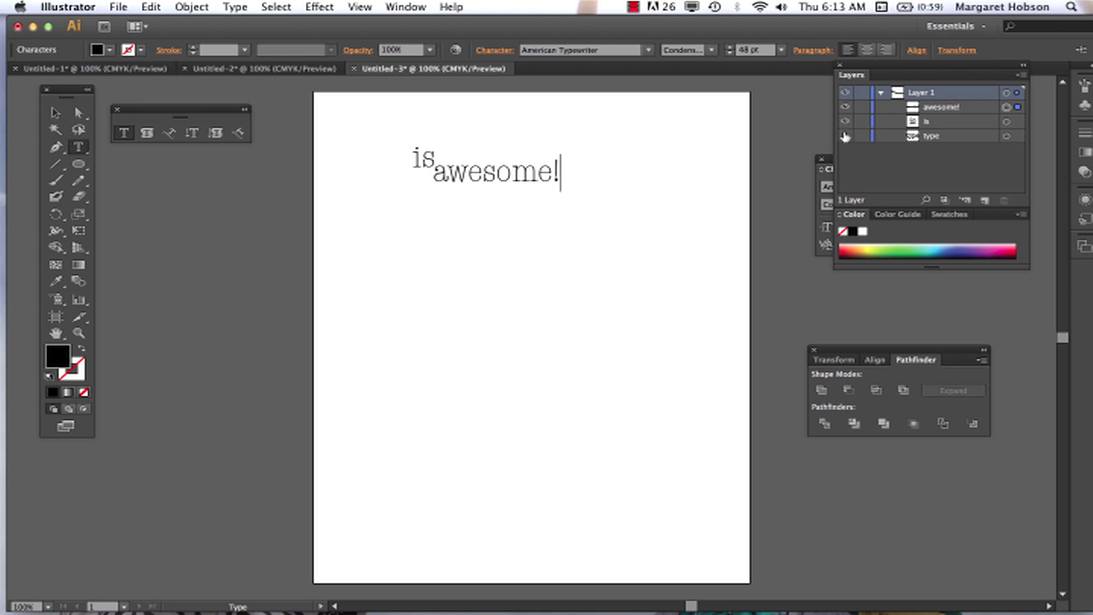
click(845, 135)
click(845, 122)
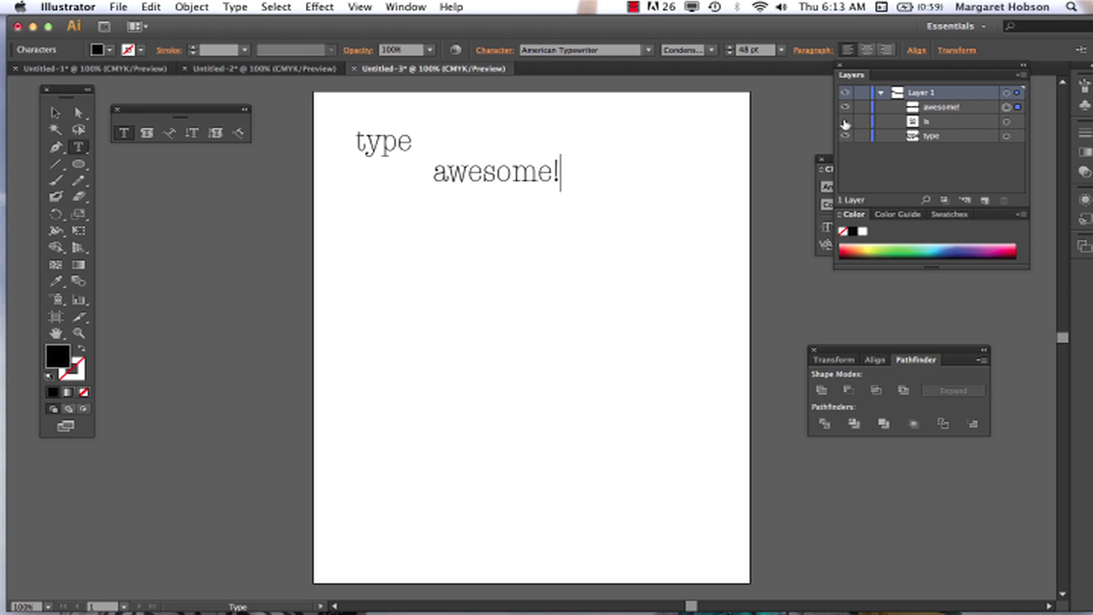
click(845, 121)
click(846, 107)
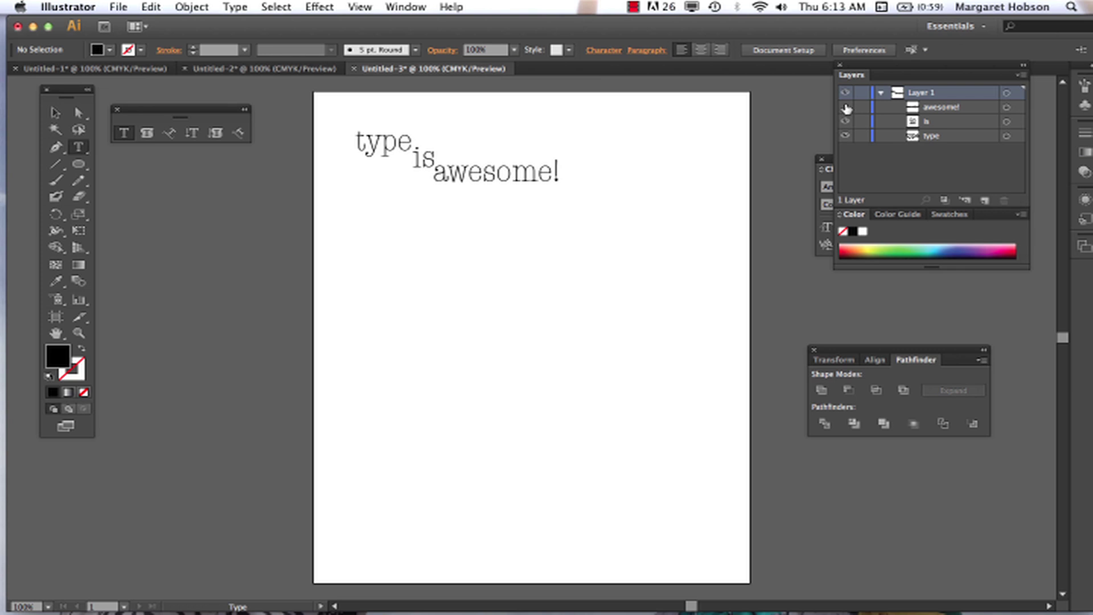
click(846, 107)
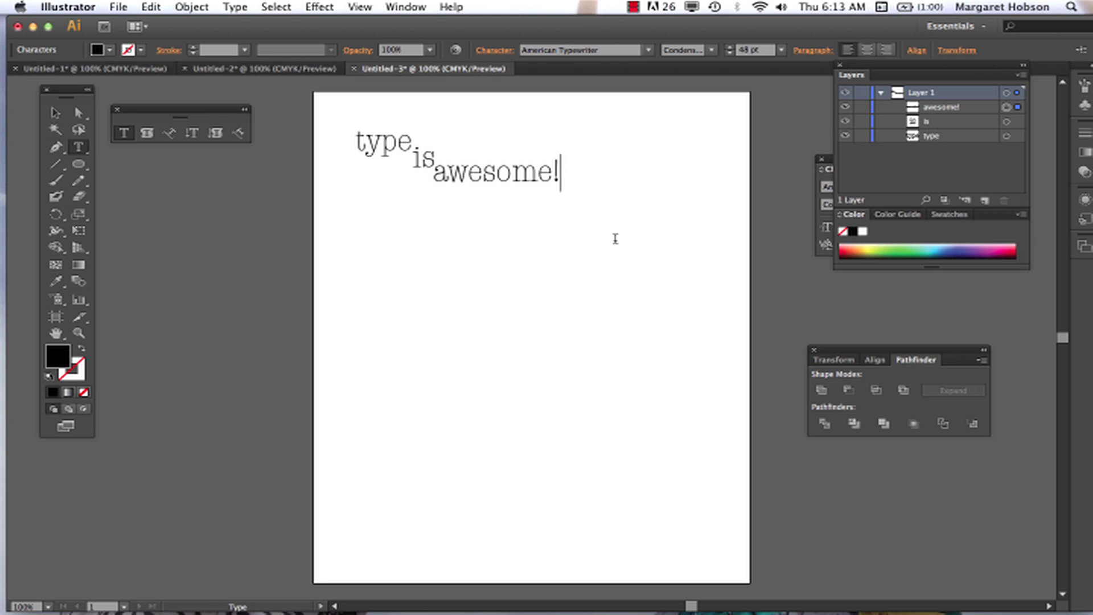
click(55, 112)
click(294, 279)
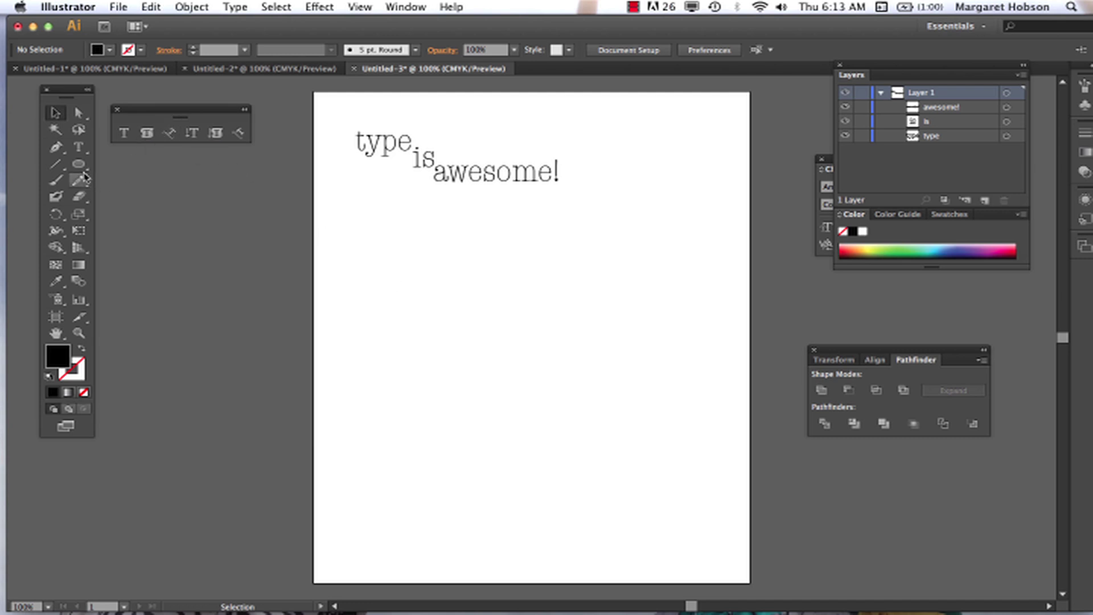
Draw a rectangle below the staircase words and make it an area type frame.
drag(79, 164, 142, 165)
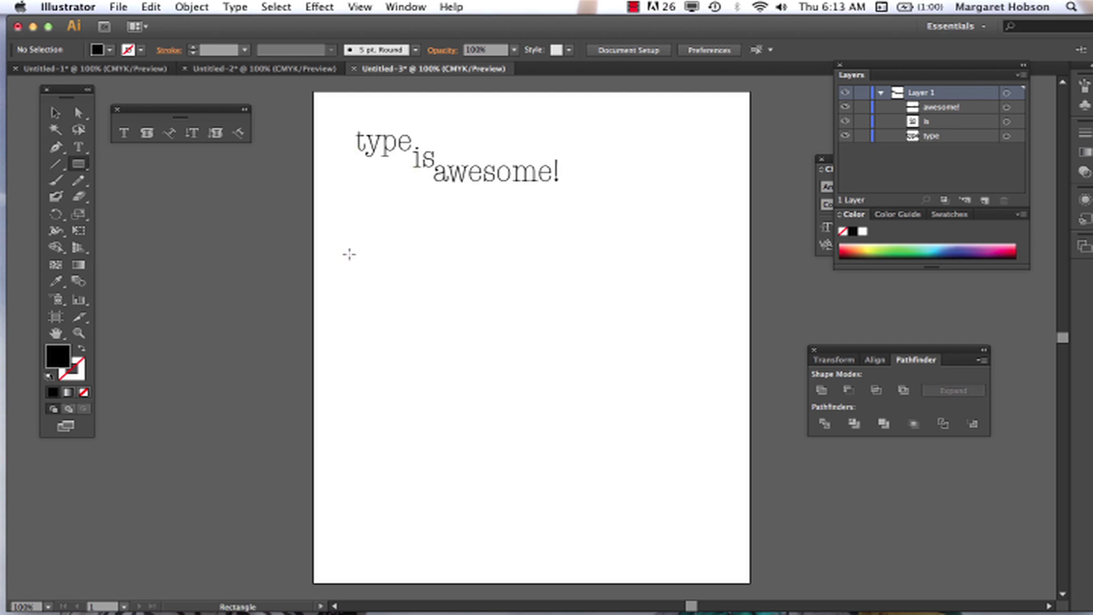
drag(344, 246, 533, 358)
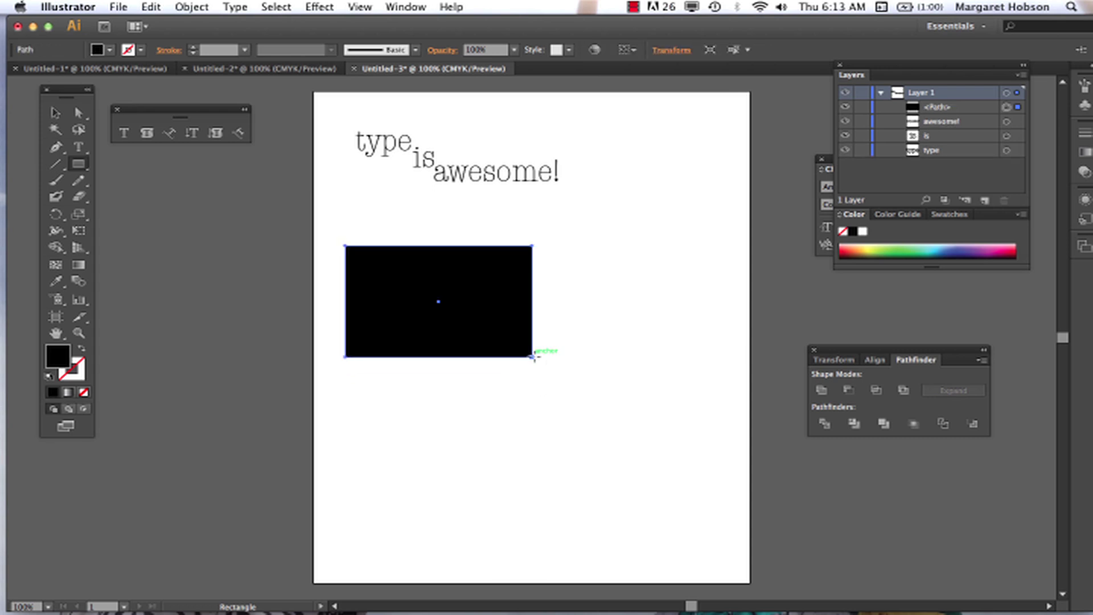
click(147, 134)
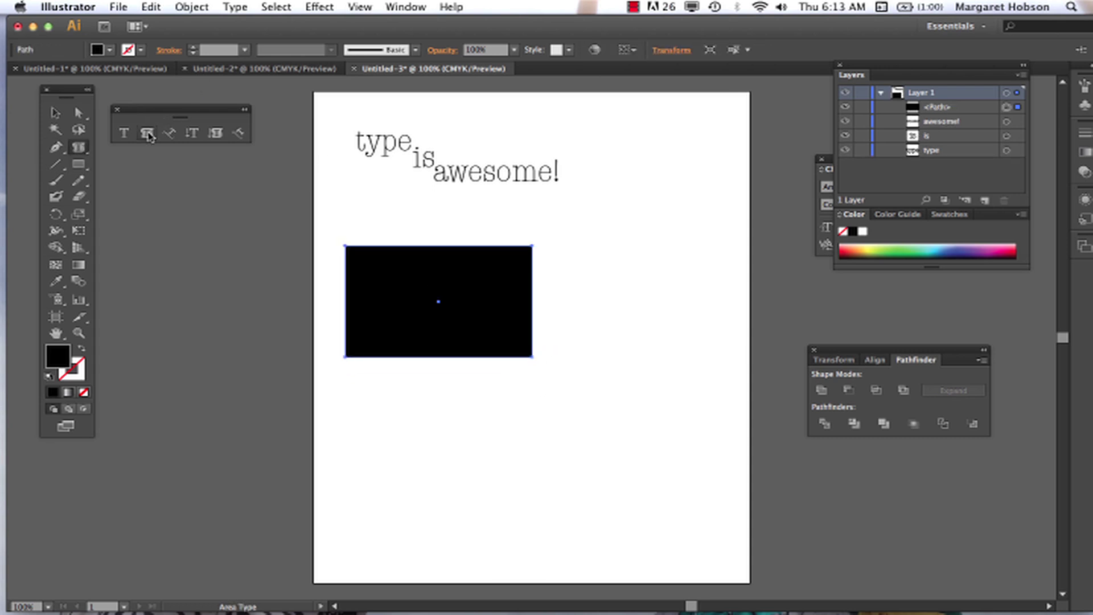
click(357, 255)
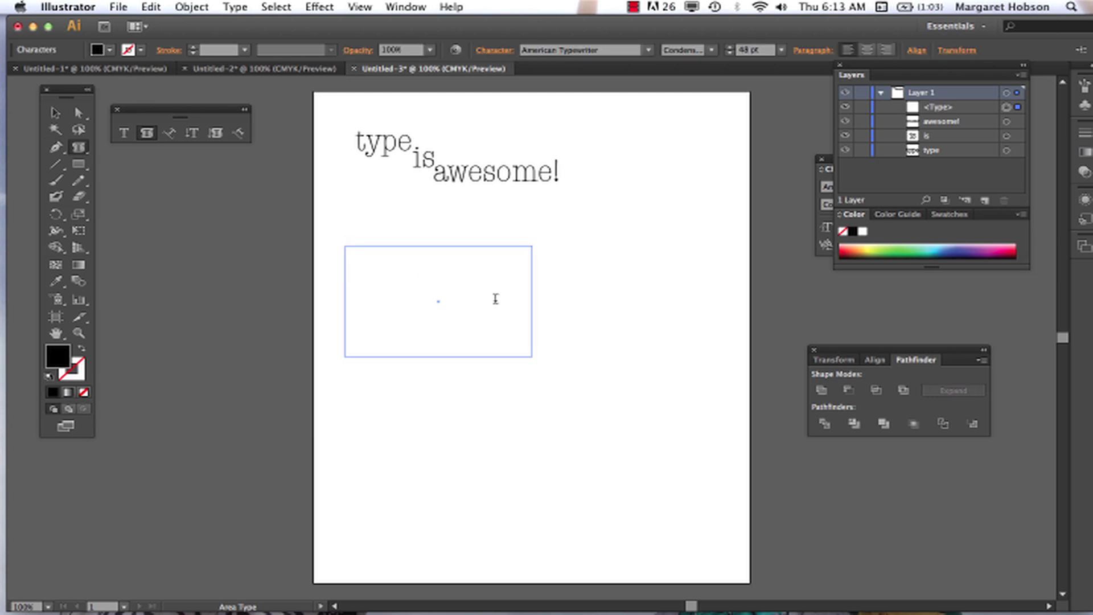
Type 'Type is awesome!' in the frame, breaking 'awesome!' onto the second line.
text(Type is)
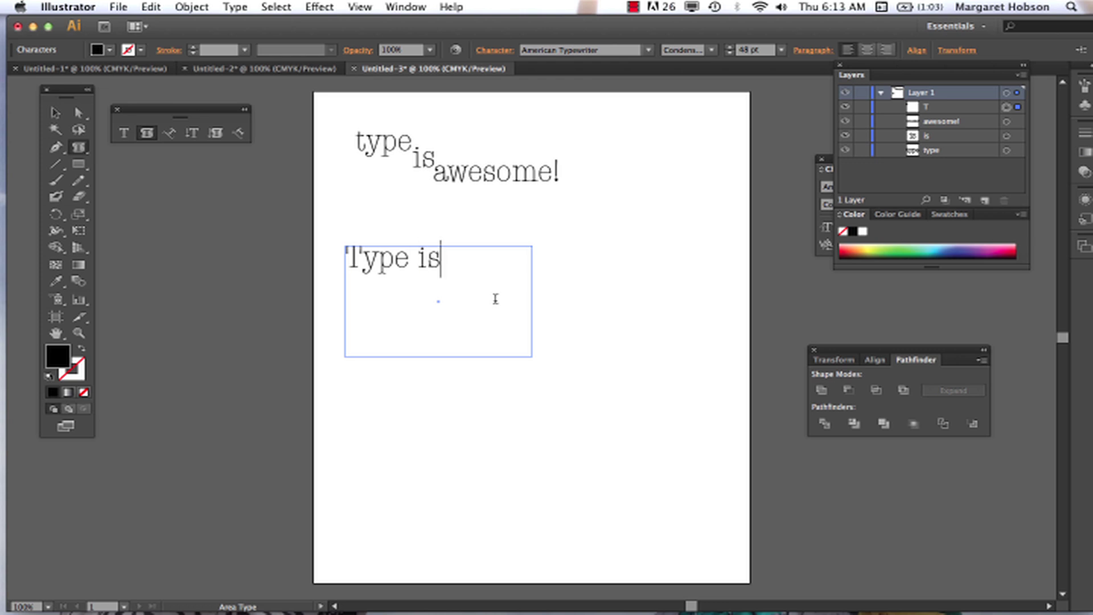
text( awes )
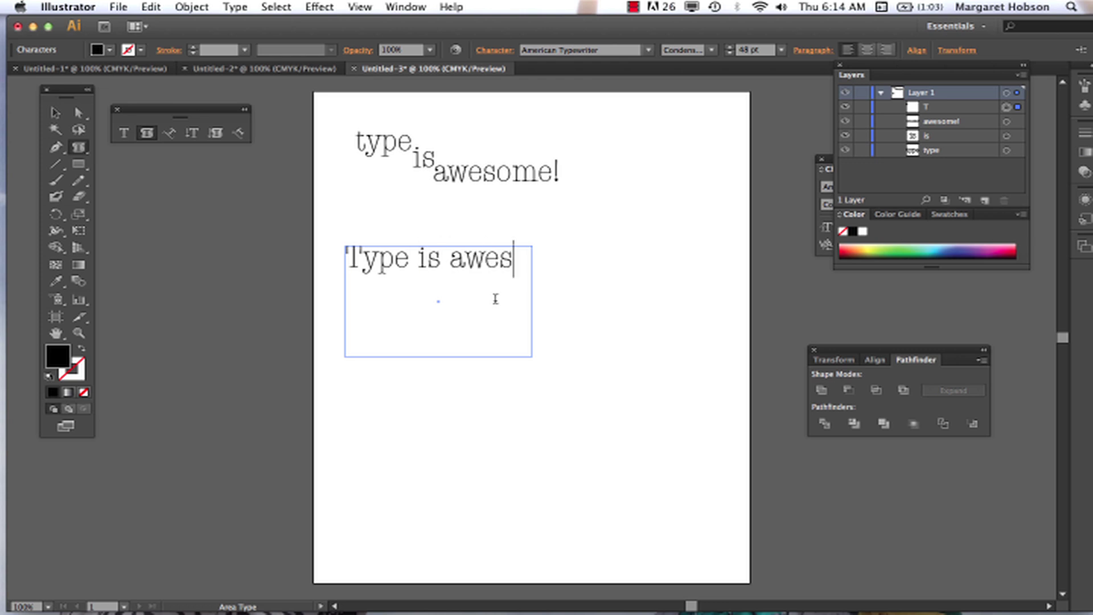
text(ome)
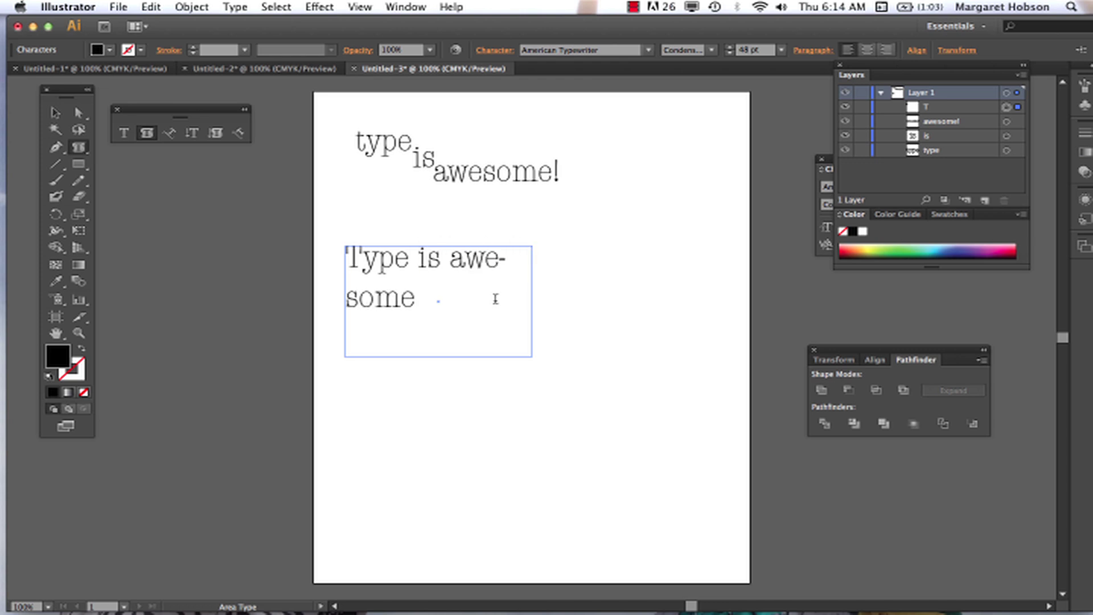
text(.)
key(BackSpace)
text(!)
click(450, 259)
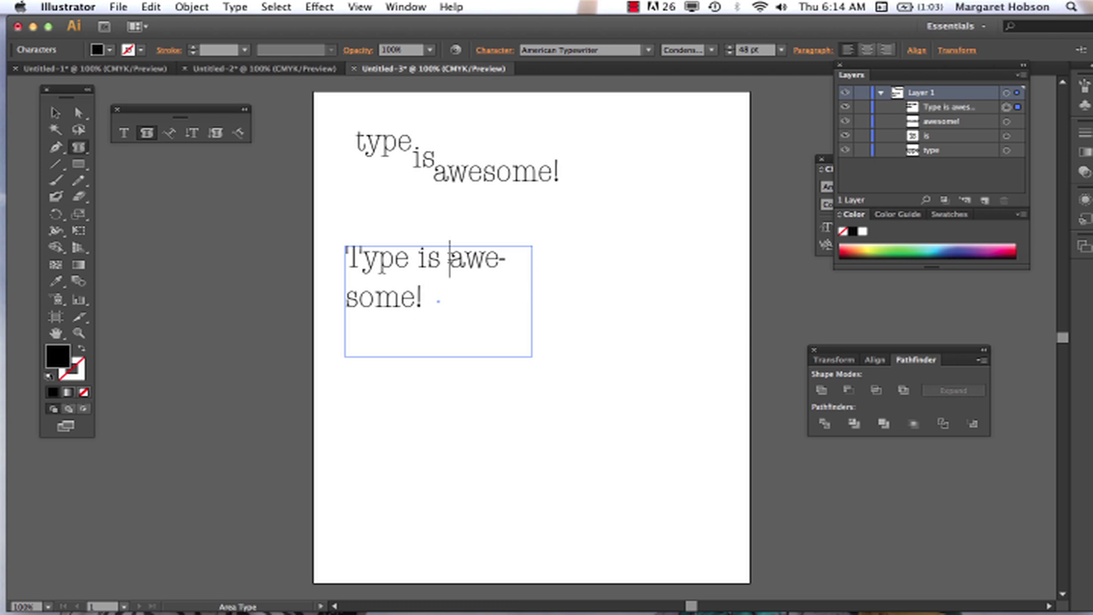
key(Return)
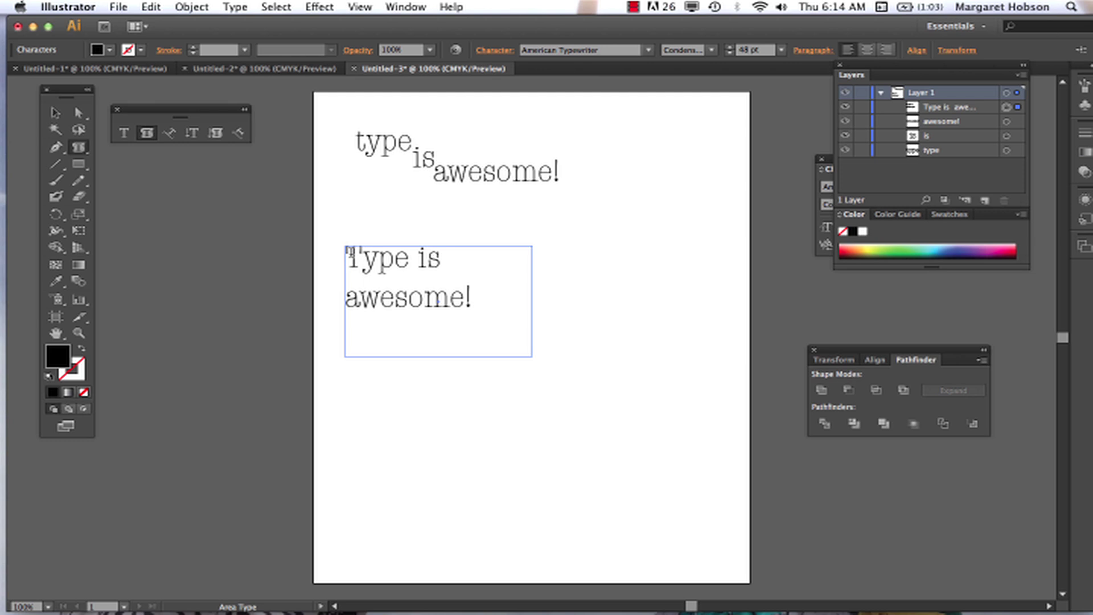
key(Return)
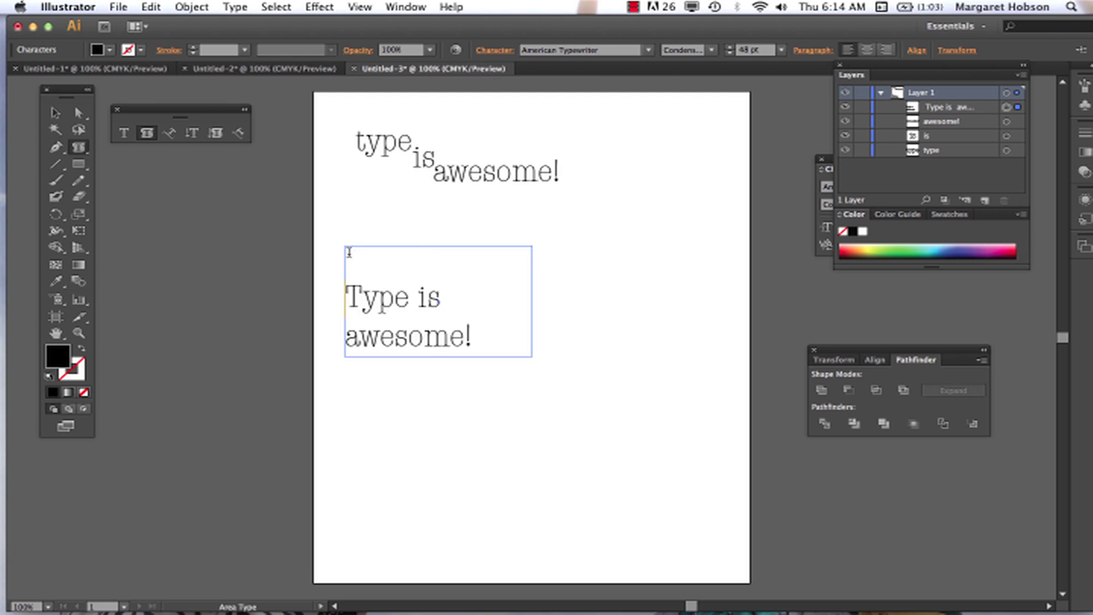
key(BackSpace)
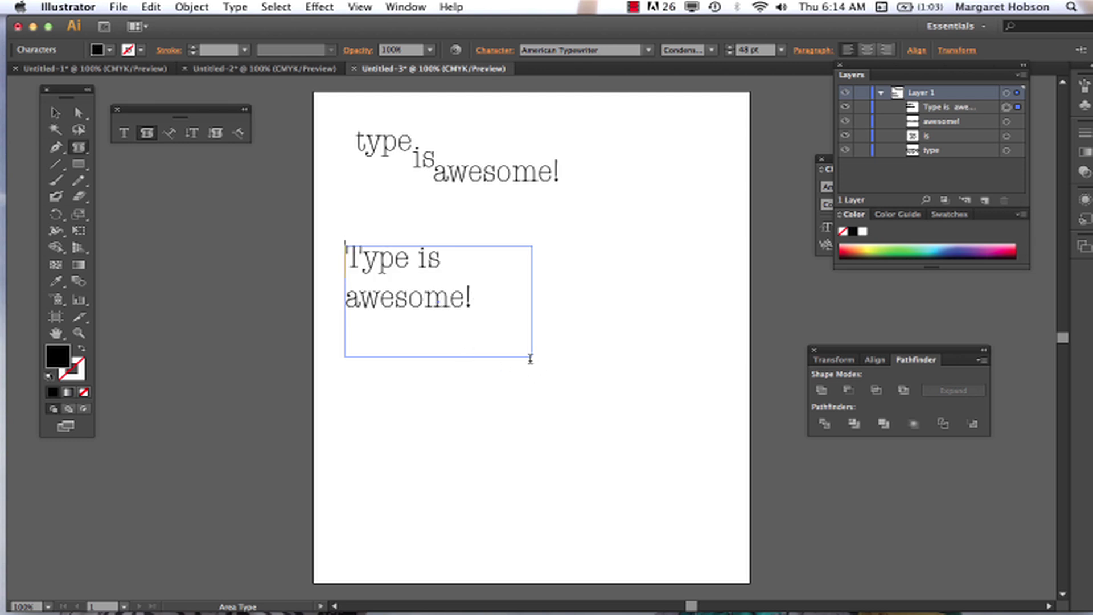
Resize the 'Type is awesome!' frame narrower and taller, and shift the text down-right.
click(55, 113)
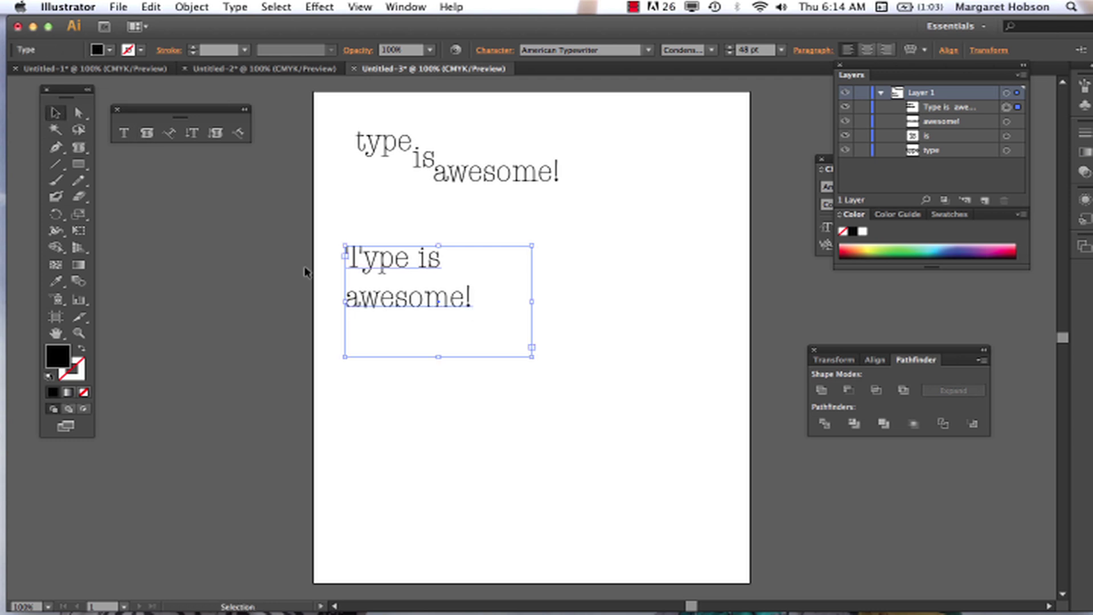
drag(533, 356, 505, 361)
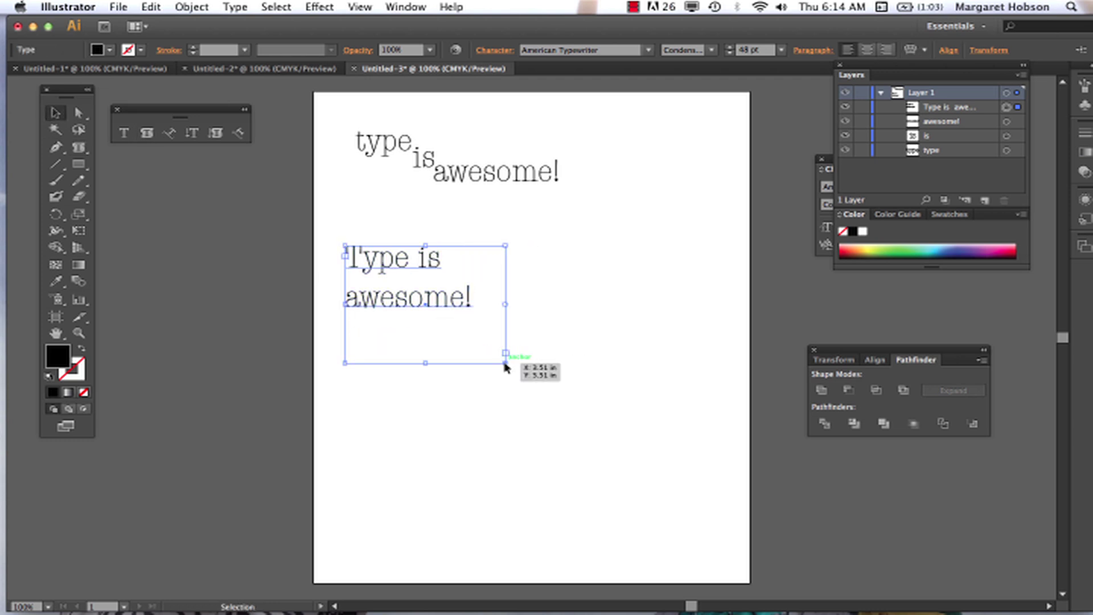
drag(425, 244, 425, 223)
click(612, 331)
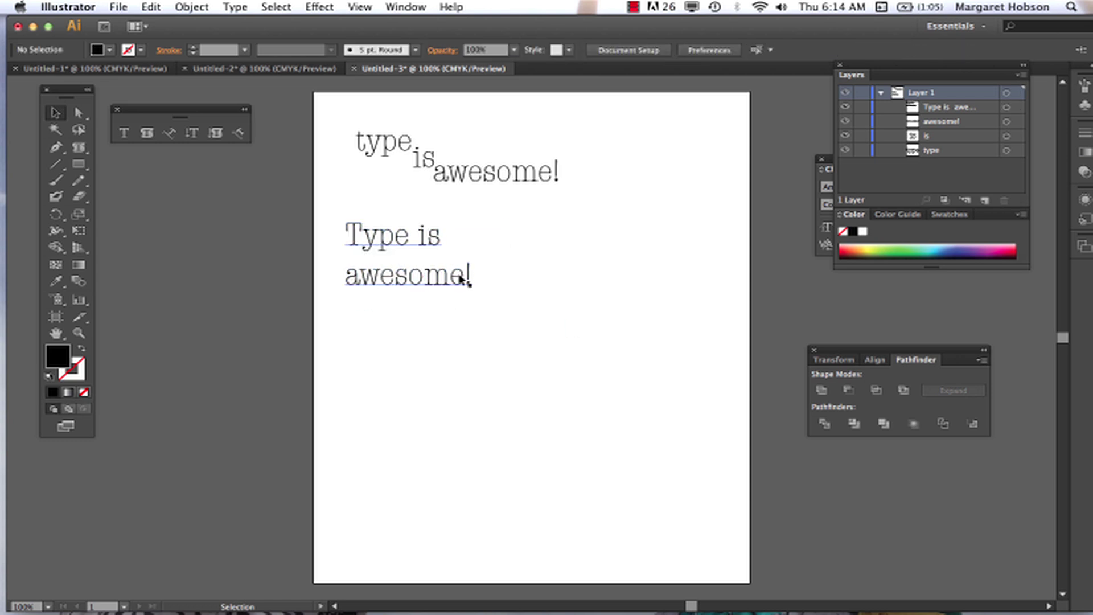
drag(450, 278, 521, 318)
click(626, 317)
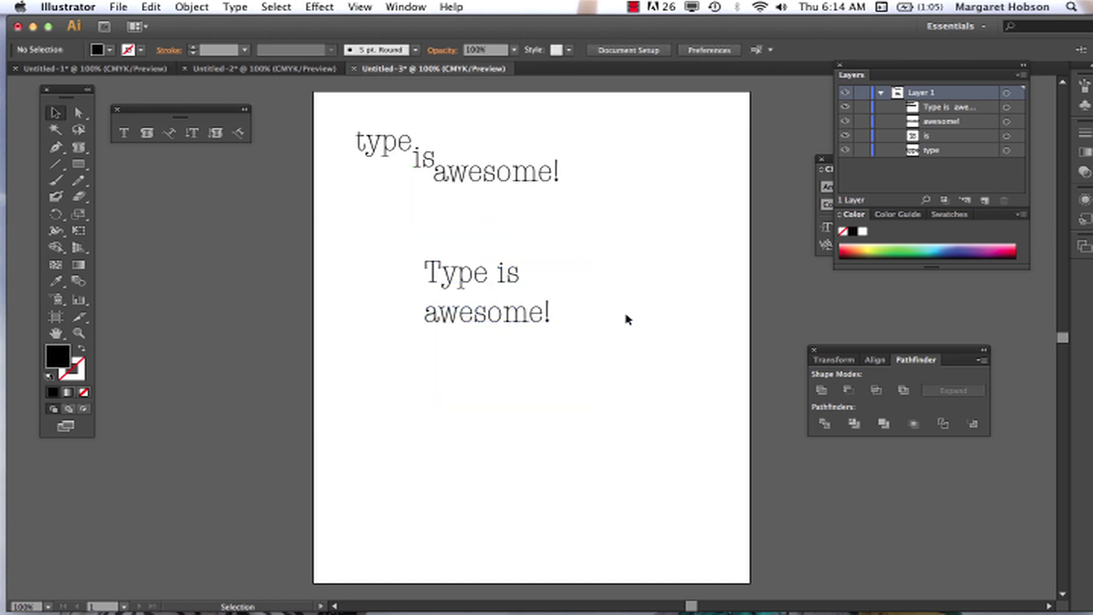
Select the 'Type is awesome!' box, shrink its height, and delete it.
click(453, 307)
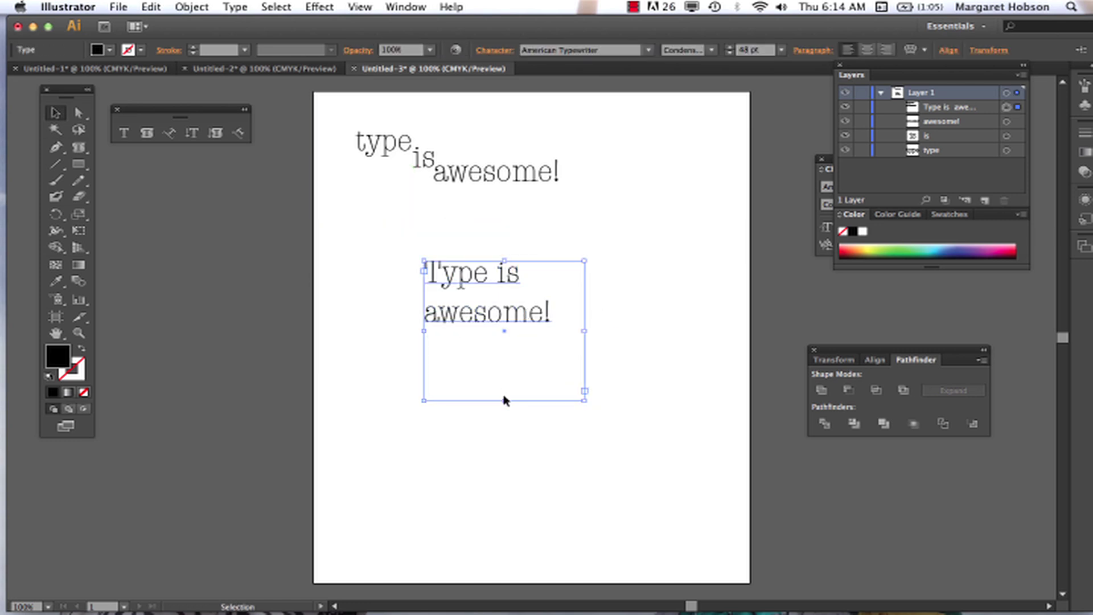
drag(504, 398, 504, 350)
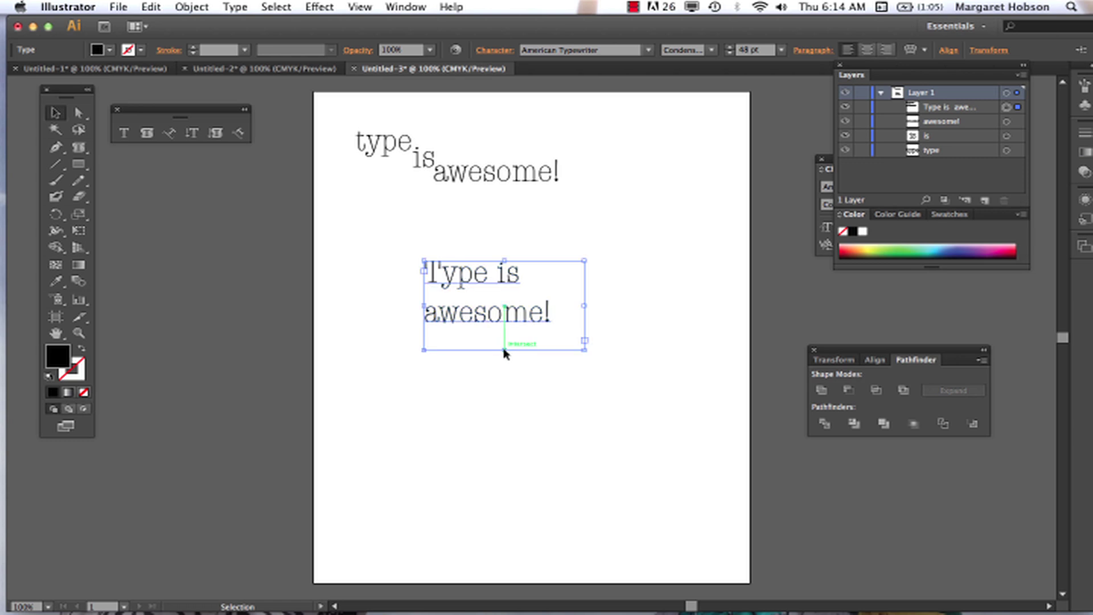
key(Delete)
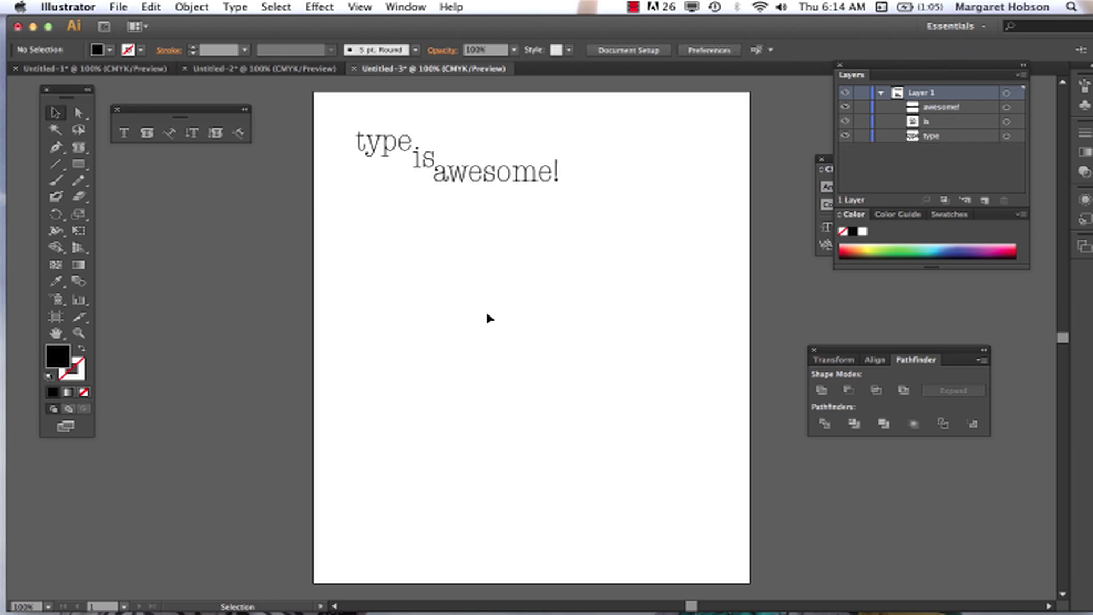
Set the fill to magenta and draw an ellipse below the heading.
click(109, 50)
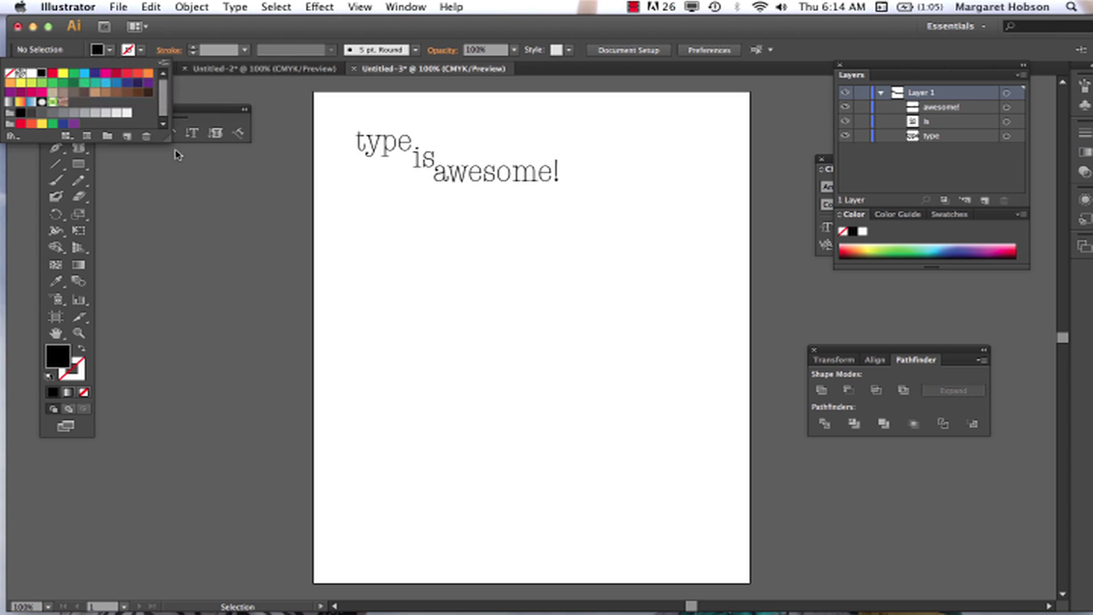
click(105, 73)
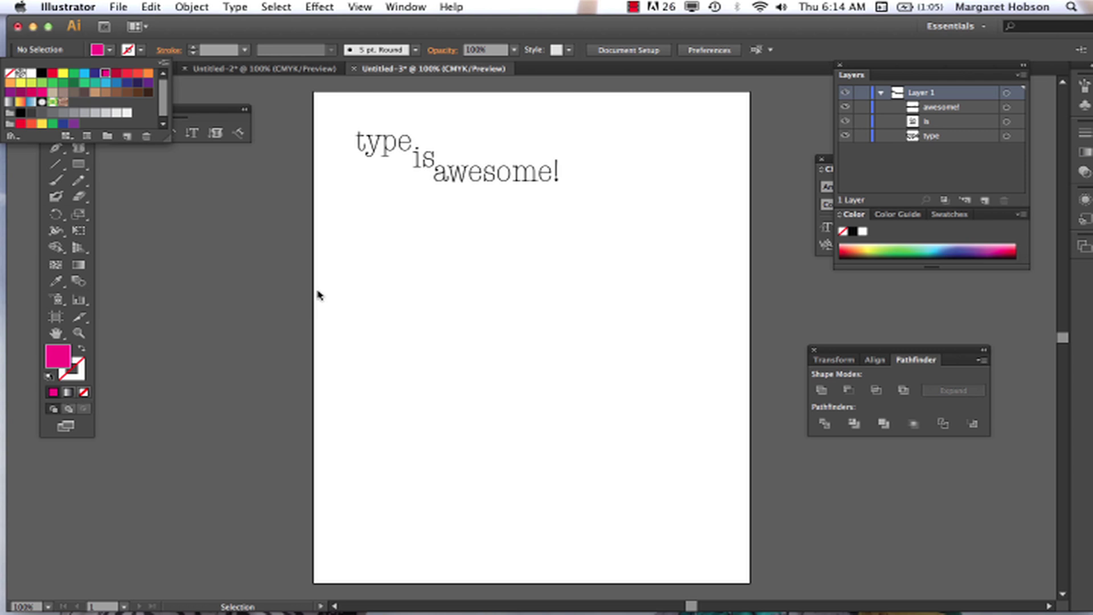
click(301, 5)
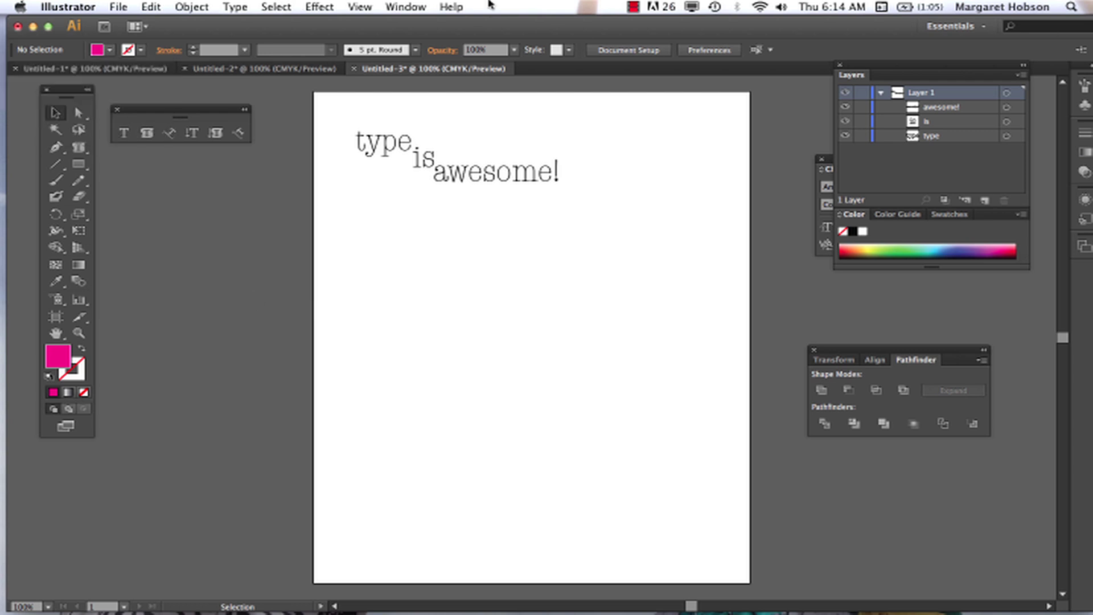
key(l)
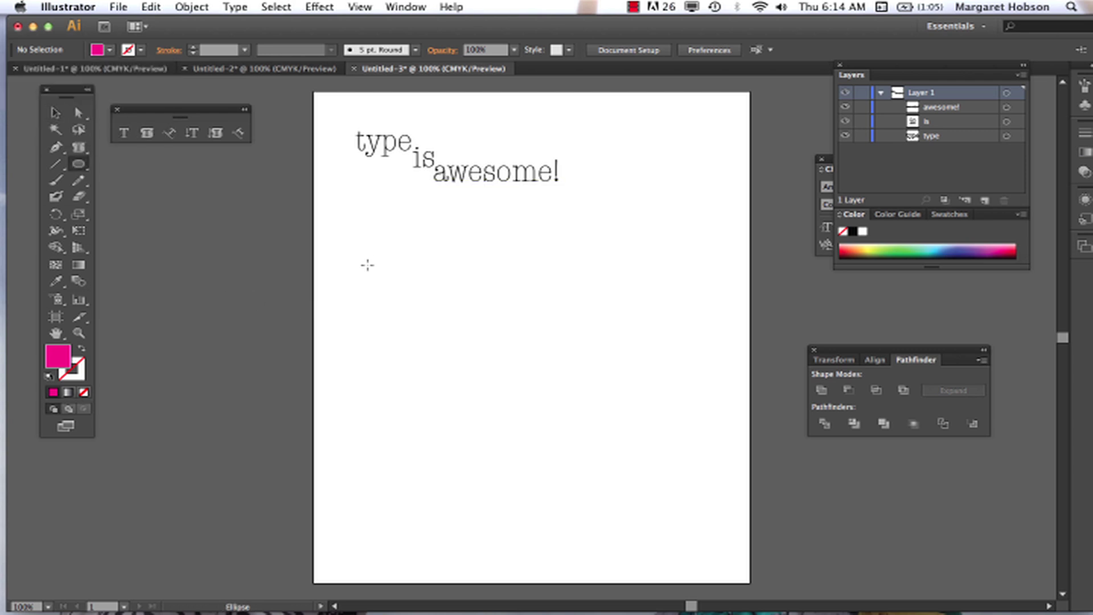
drag(342, 242, 497, 379)
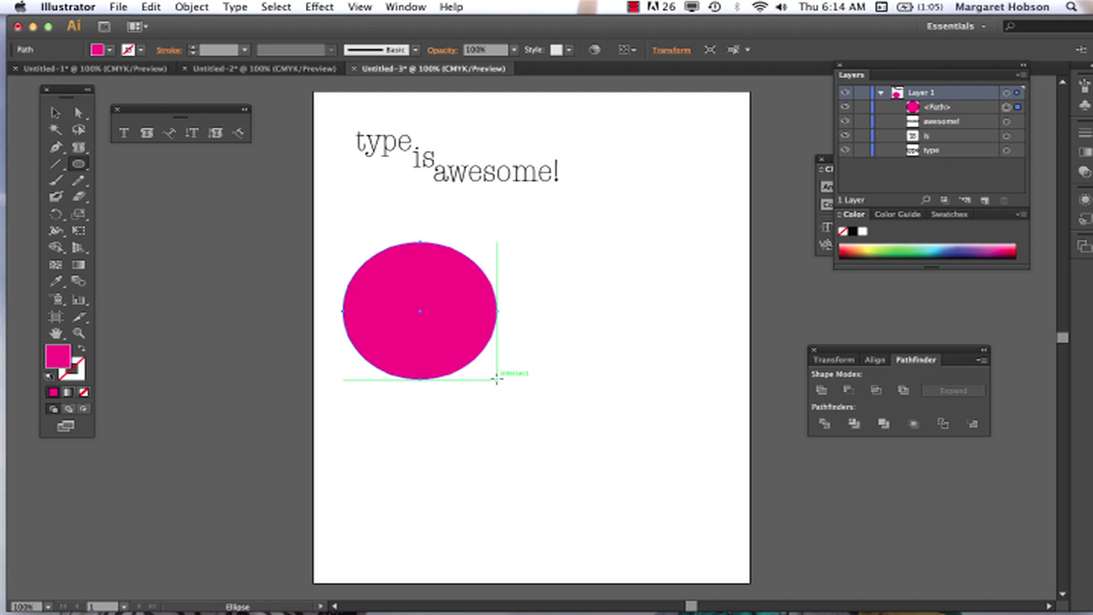
Copy the ellipse and Paste in Front, checking the copy sits exactly on the original.
click(159, 8)
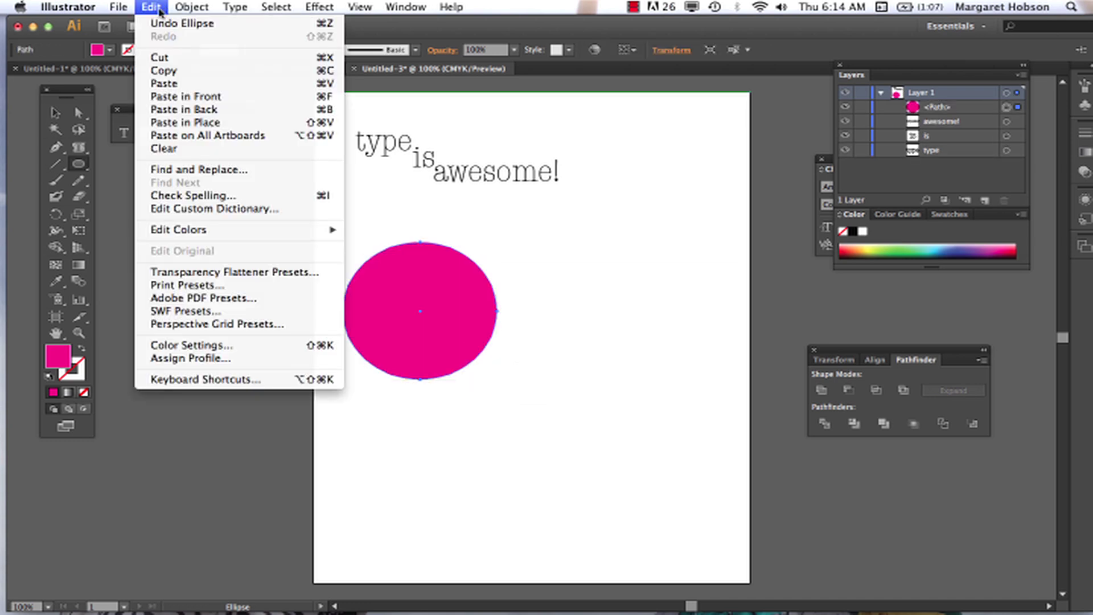
click(162, 70)
click(152, 7)
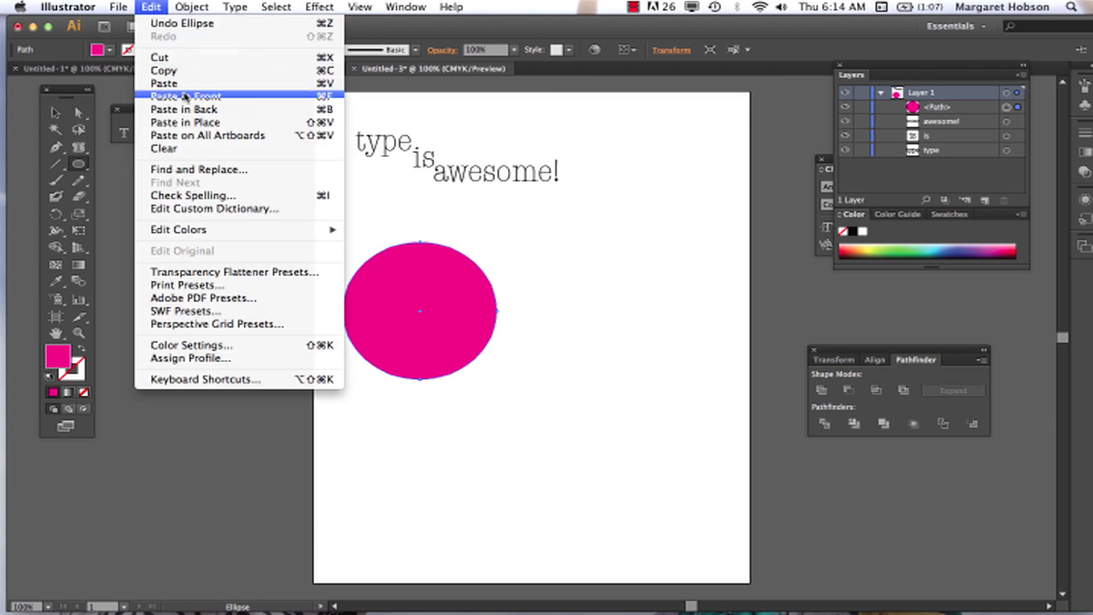
click(186, 97)
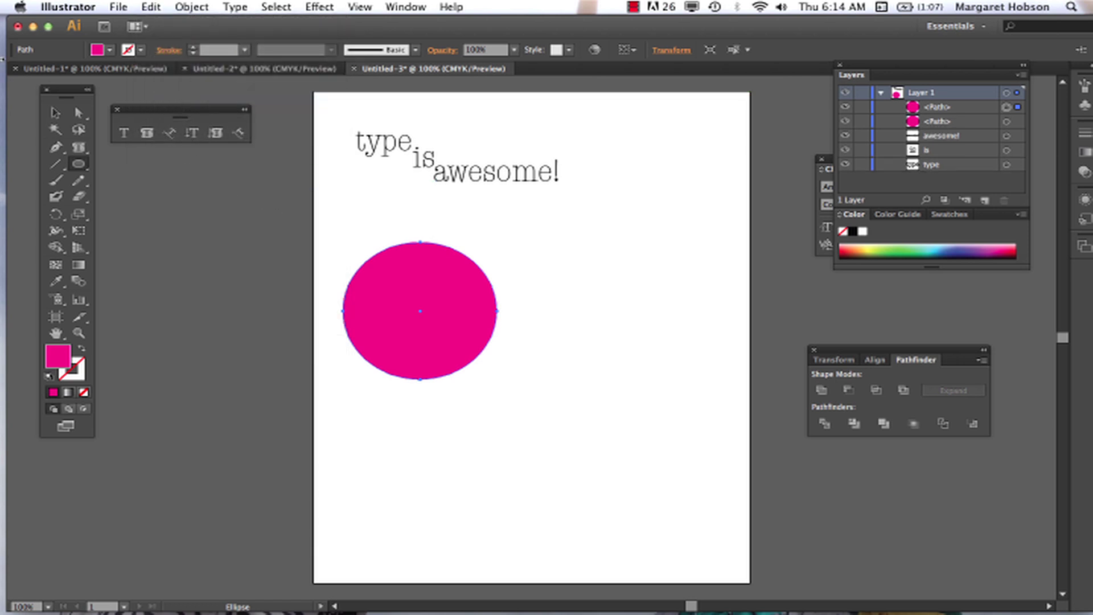
click(55, 112)
drag(445, 310, 582, 322)
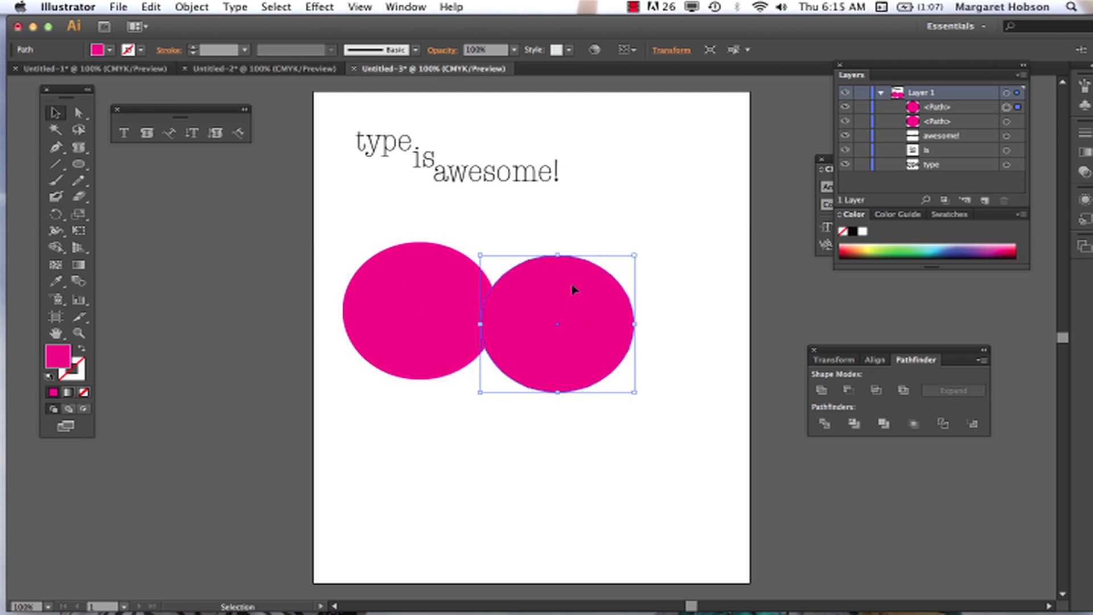
drag(567, 290, 429, 277)
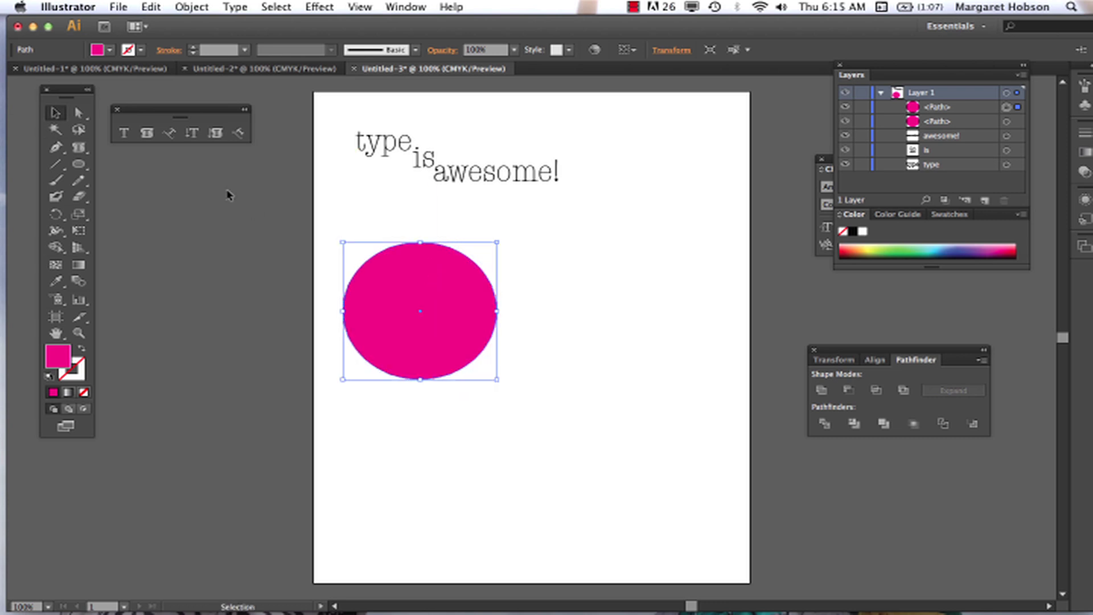
Turn the top ellipse into area type and type 'type is awesome!' inside it.
click(148, 133)
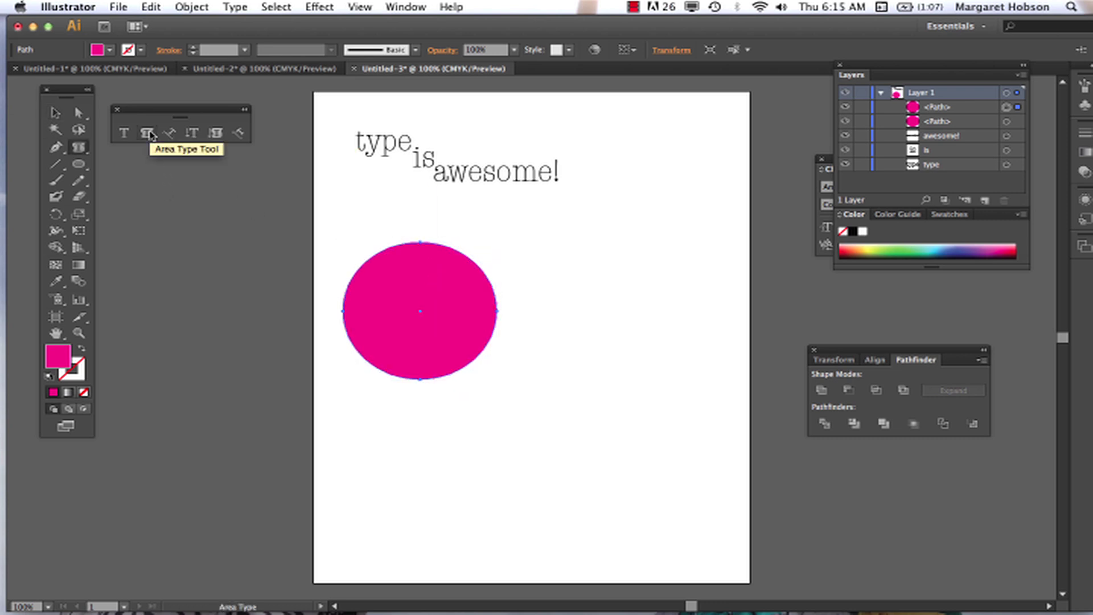
click(385, 262)
text(type)
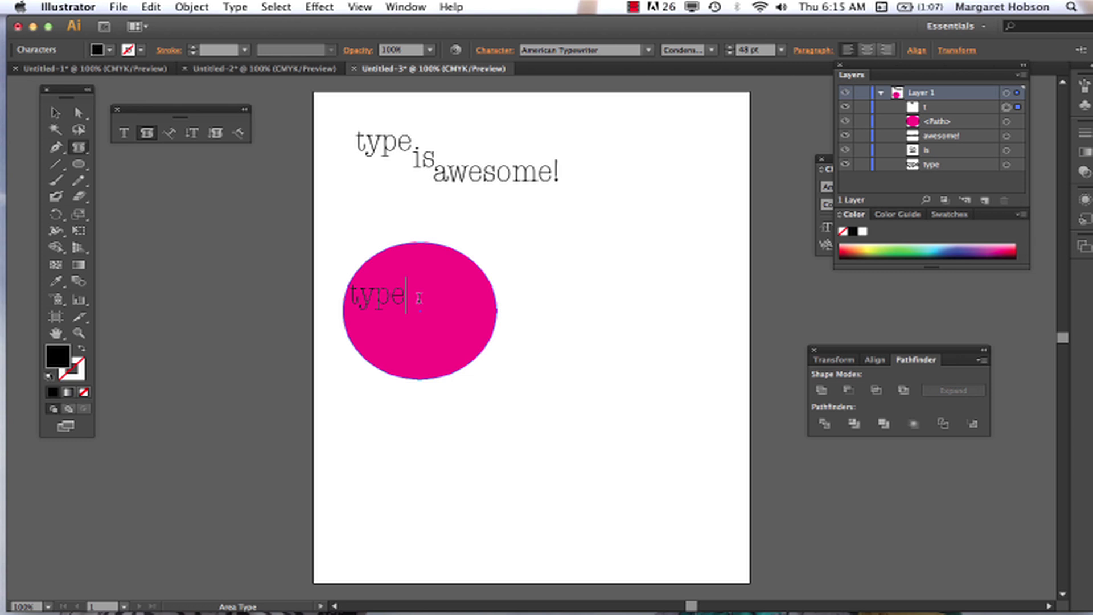
text( is awe)
key(BackSpace)
text(some)
key(BackSpace)
key(BackSpace)
key(BackSpace)
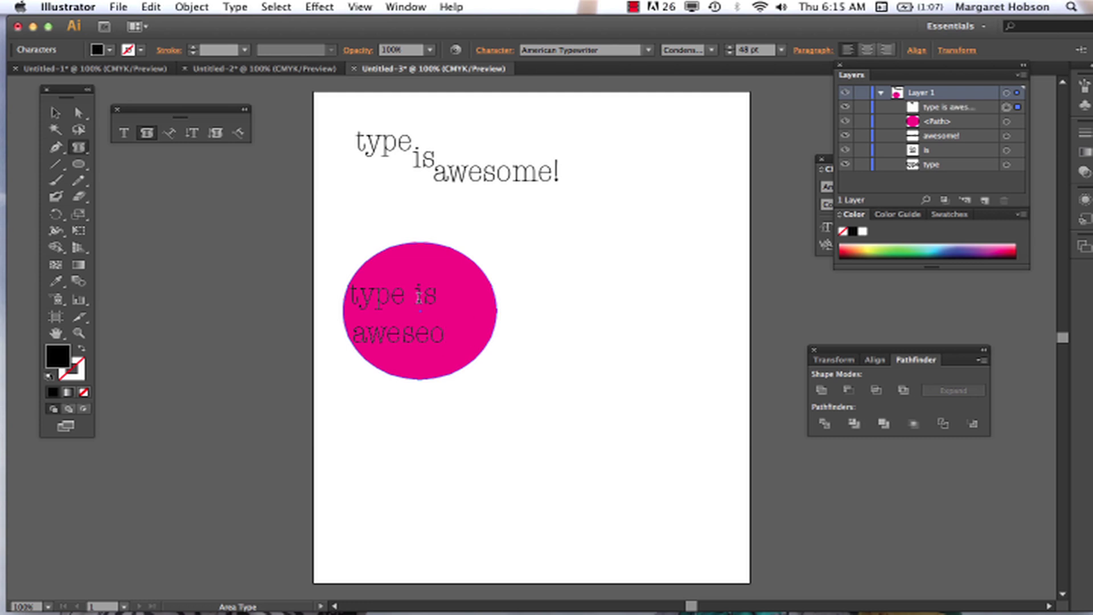
text(ome!)
key(super+Up)
Nudge the text ellipse slightly right and deselect it.
click(55, 113)
mouse_move(382, 296)
mouse_down()
mouse_move(430, 307)
mouse_move(392, 296)
mouse_up()
click(578, 321)
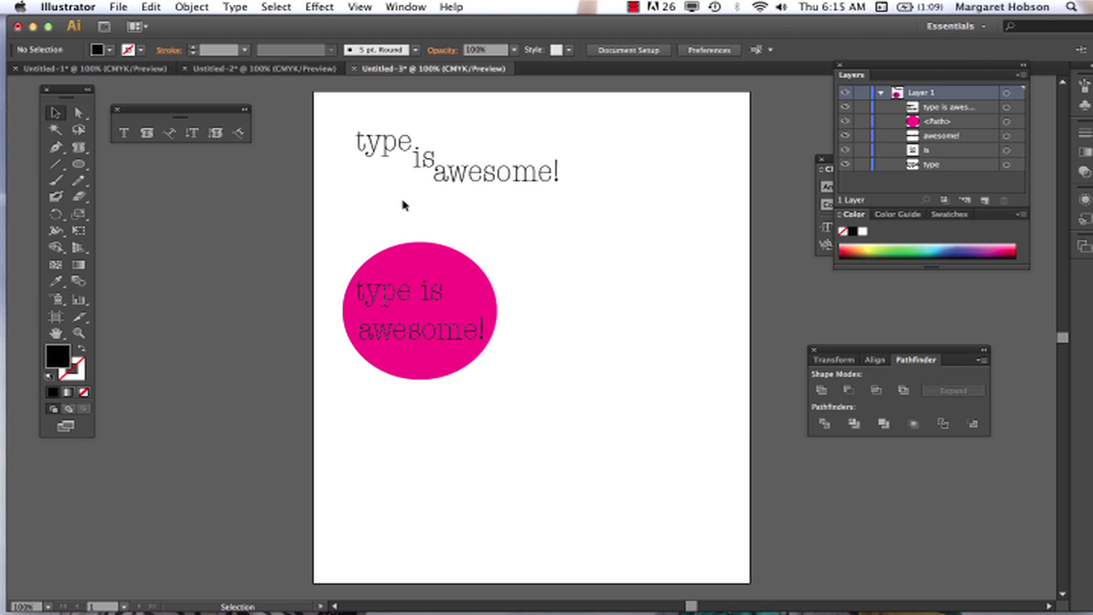
Draw a star to the right of the magenta ellipse.
click(169, 133)
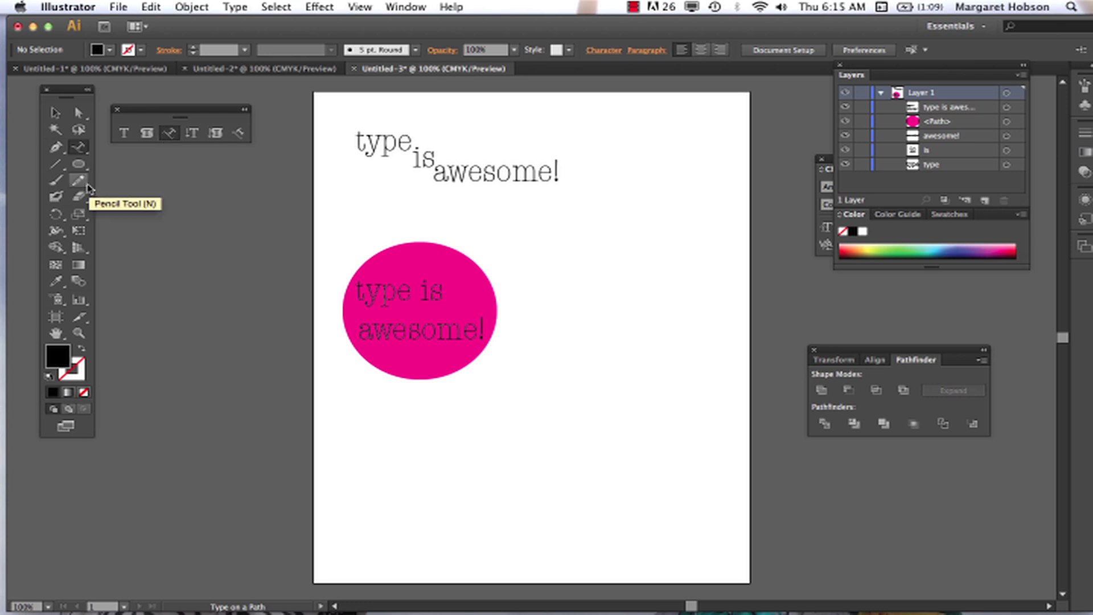
click(82, 165)
drag(84, 165, 149, 228)
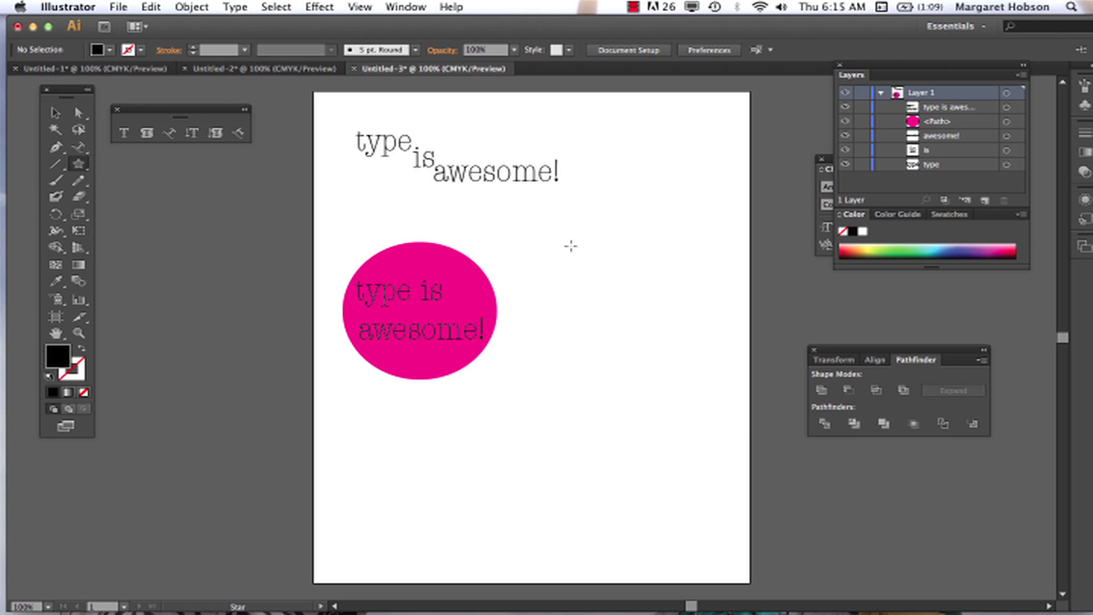
drag(577, 239, 604, 294)
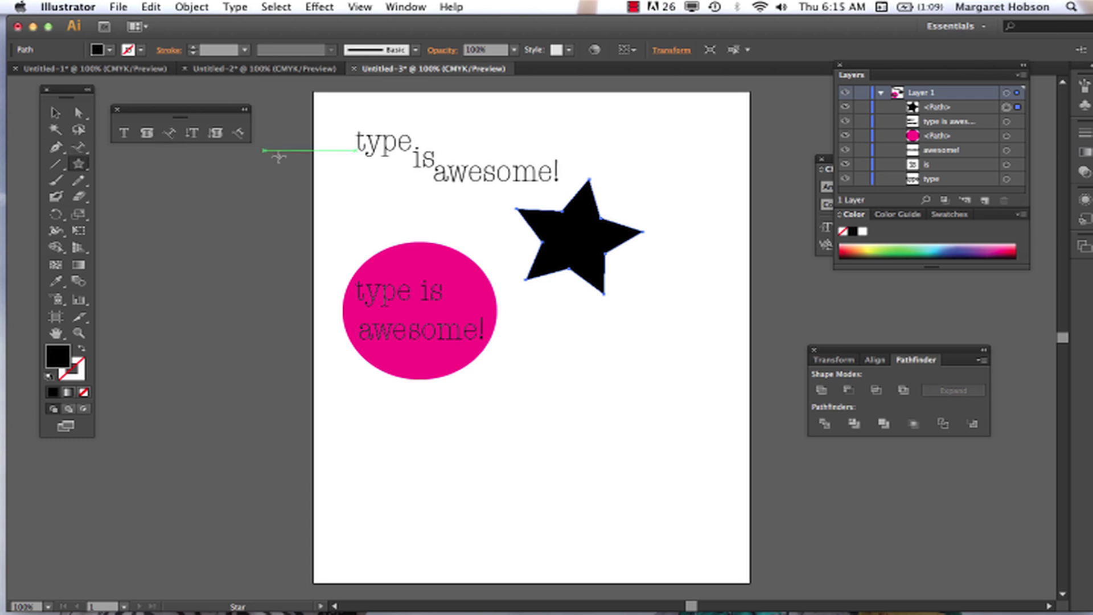
Run 'type' repeatedly along the star's outline, then shift the star text right and down.
click(169, 134)
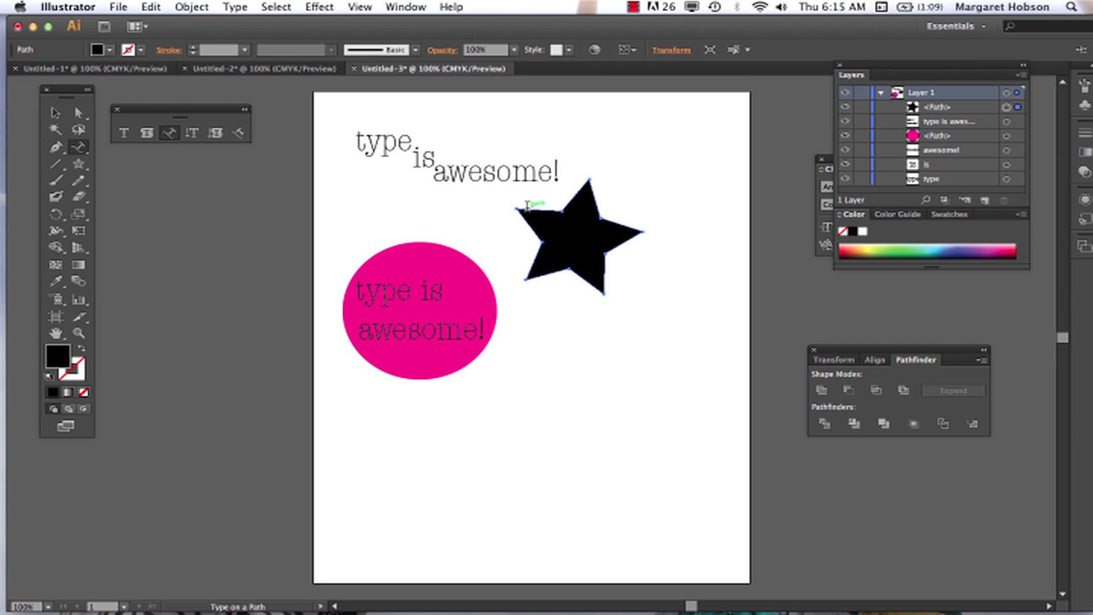
click(528, 206)
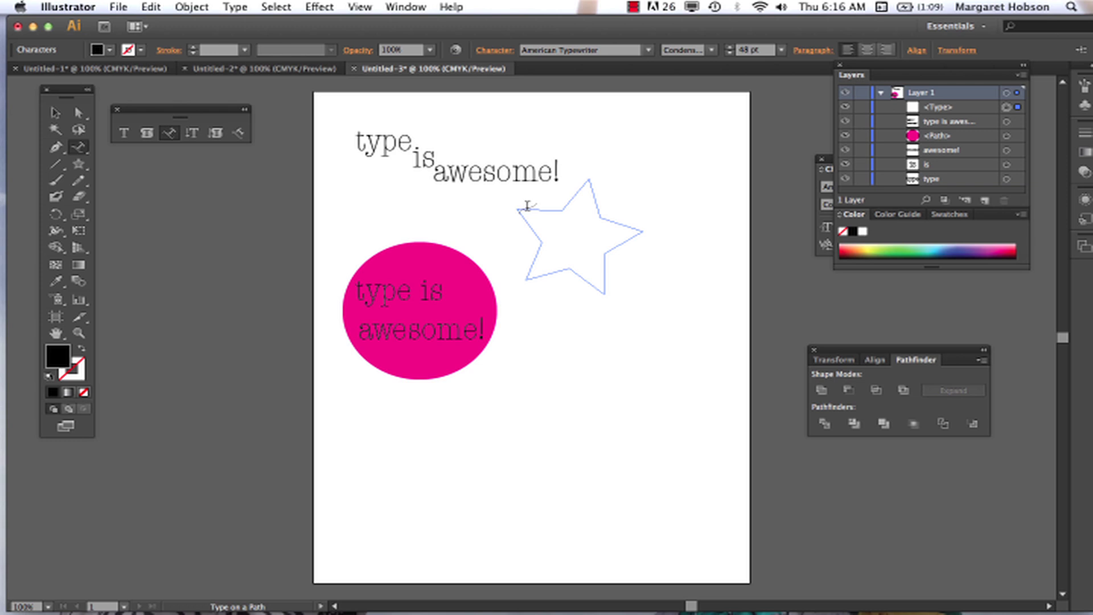
text(type)
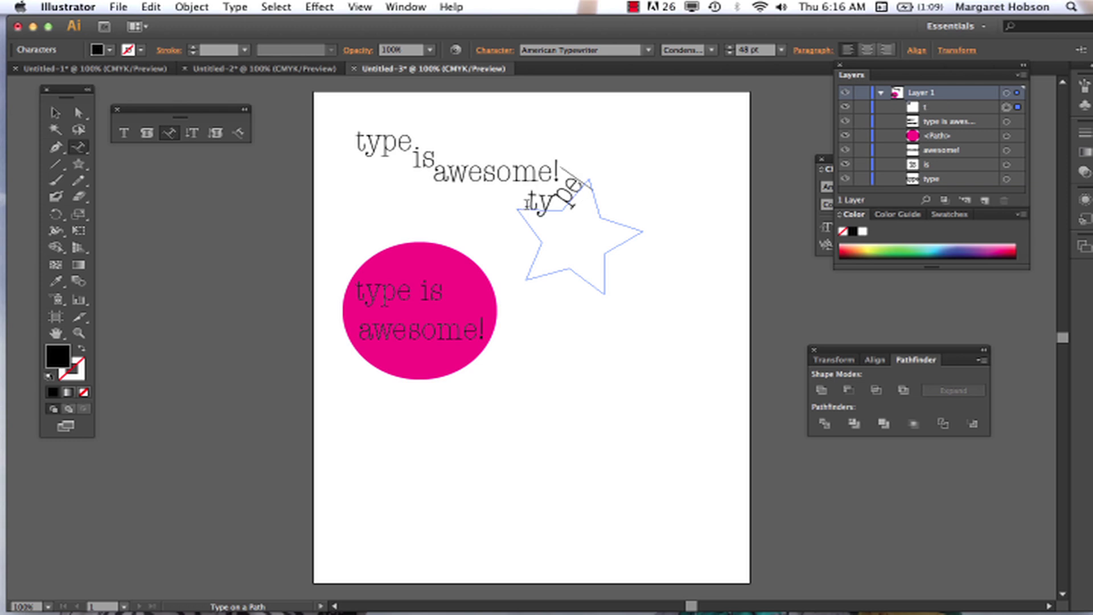
text( typ)
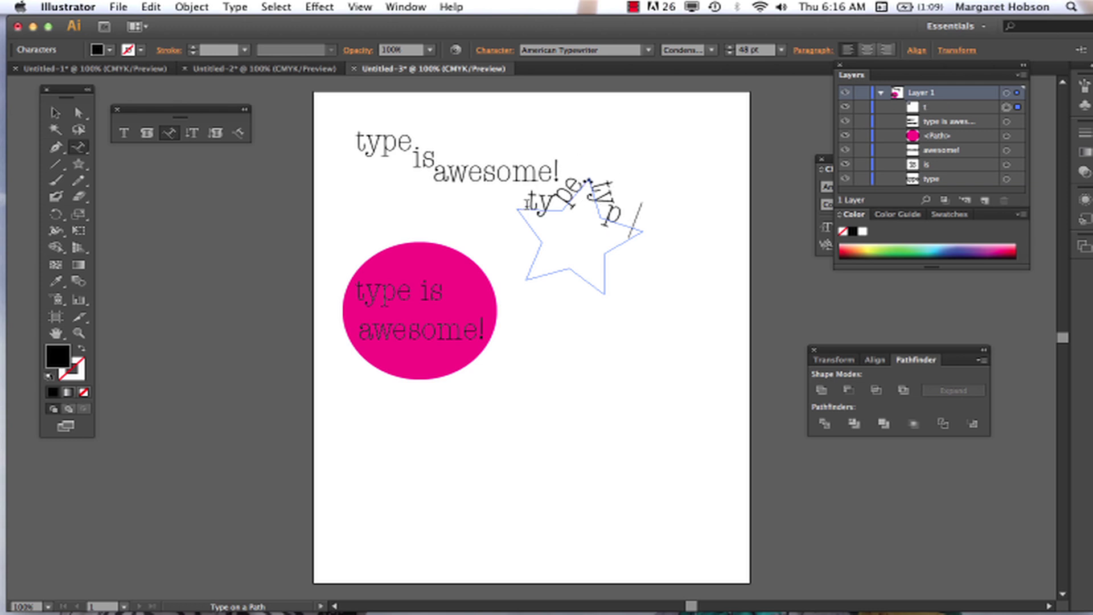
text(ey)
key(Escape)
text(type)
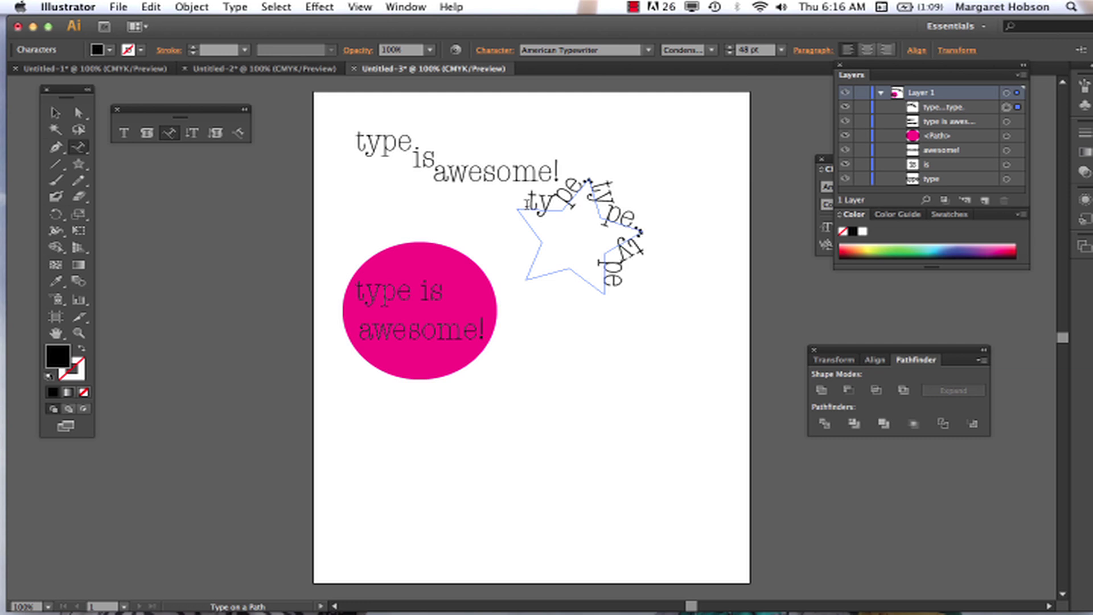
text( type)
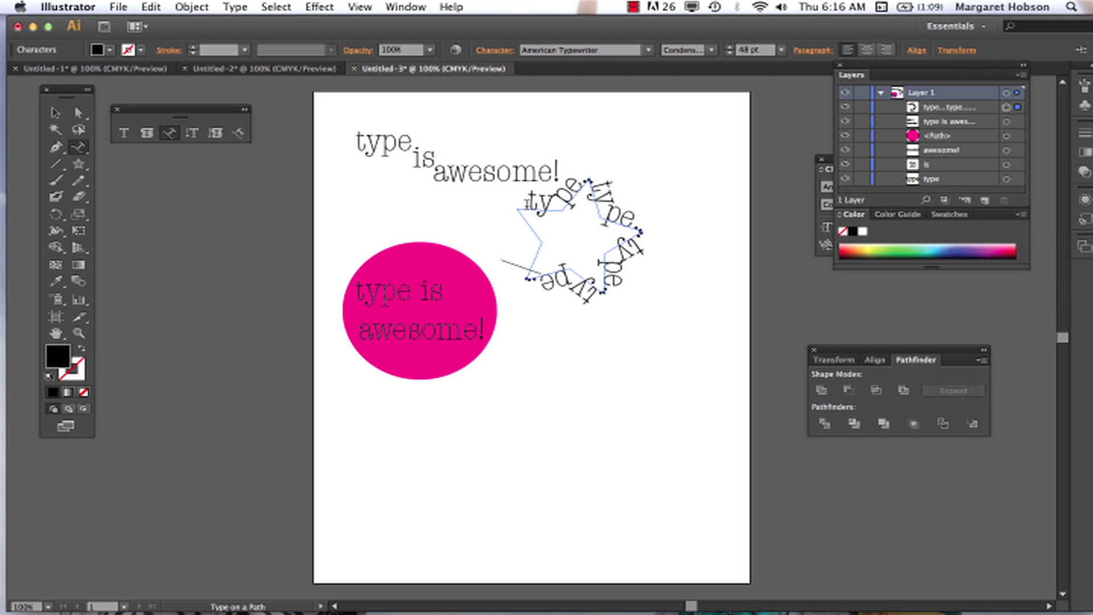
text( type)
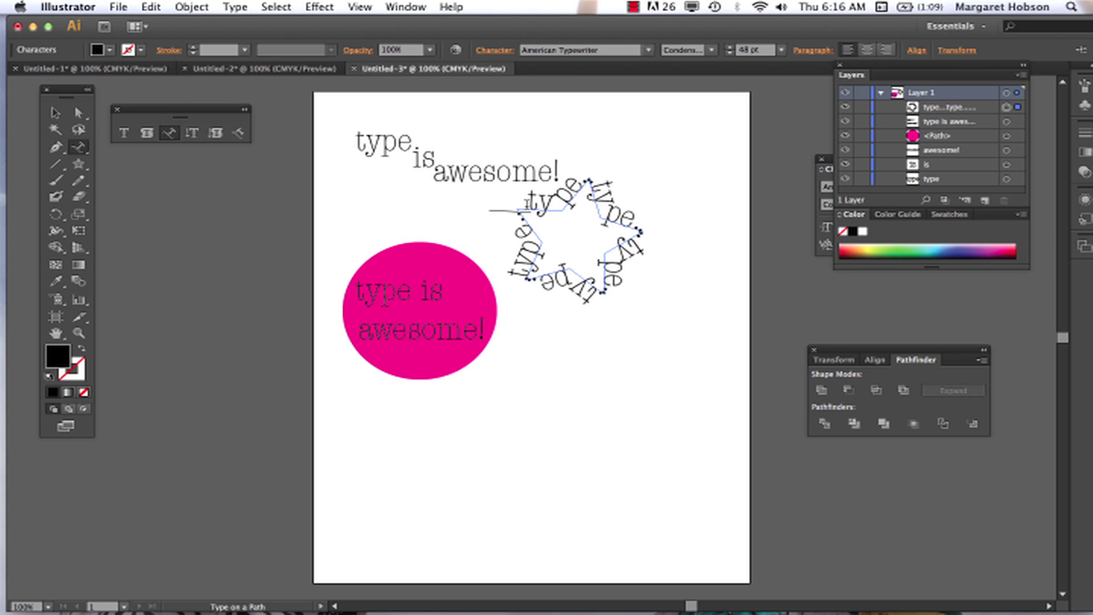
click(55, 113)
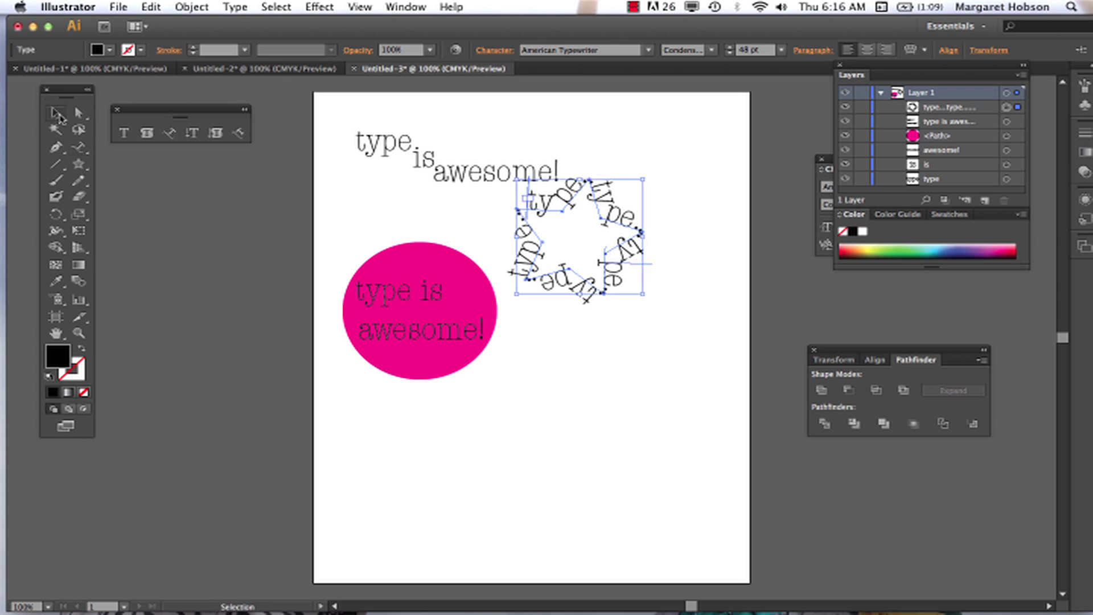
drag(605, 202, 650, 210)
click(673, 401)
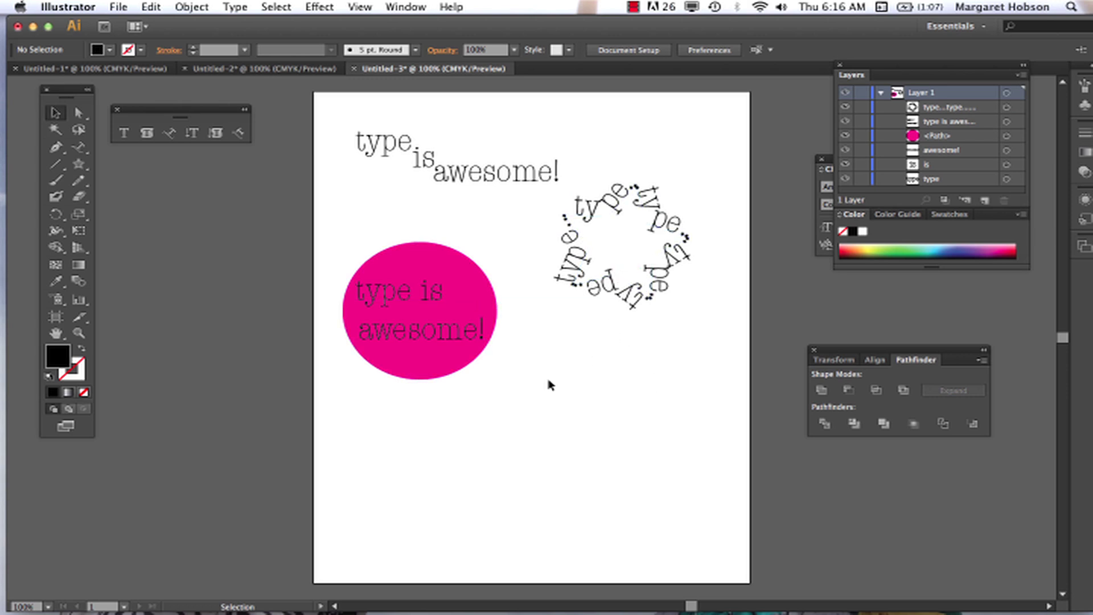
Paint a wavy brush stroke near the page bottom and set 'type on a path!' along it.
click(60, 184)
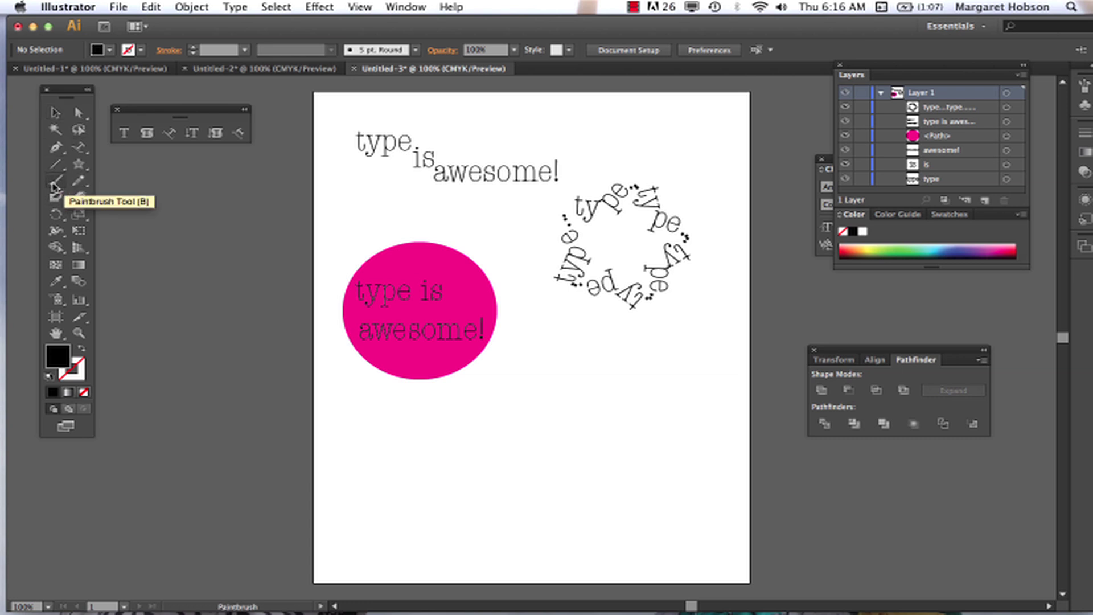
mouse_move(382, 504)
mouse_down()
mouse_move(393, 464)
mouse_move(457, 483)
mouse_move(517, 450)
mouse_move(516, 426)
mouse_up()
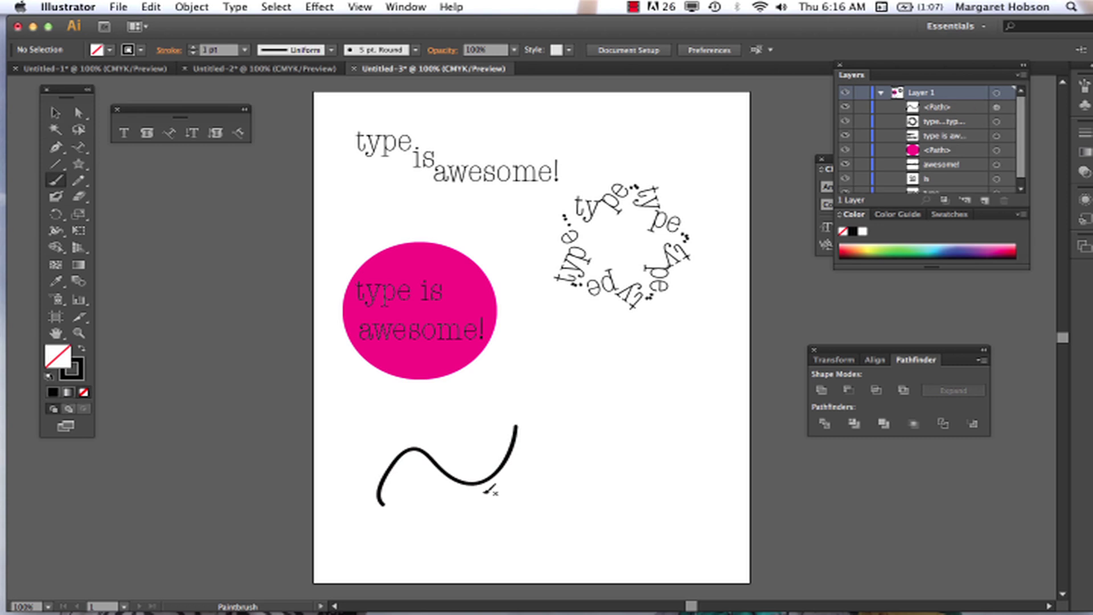
click(169, 133)
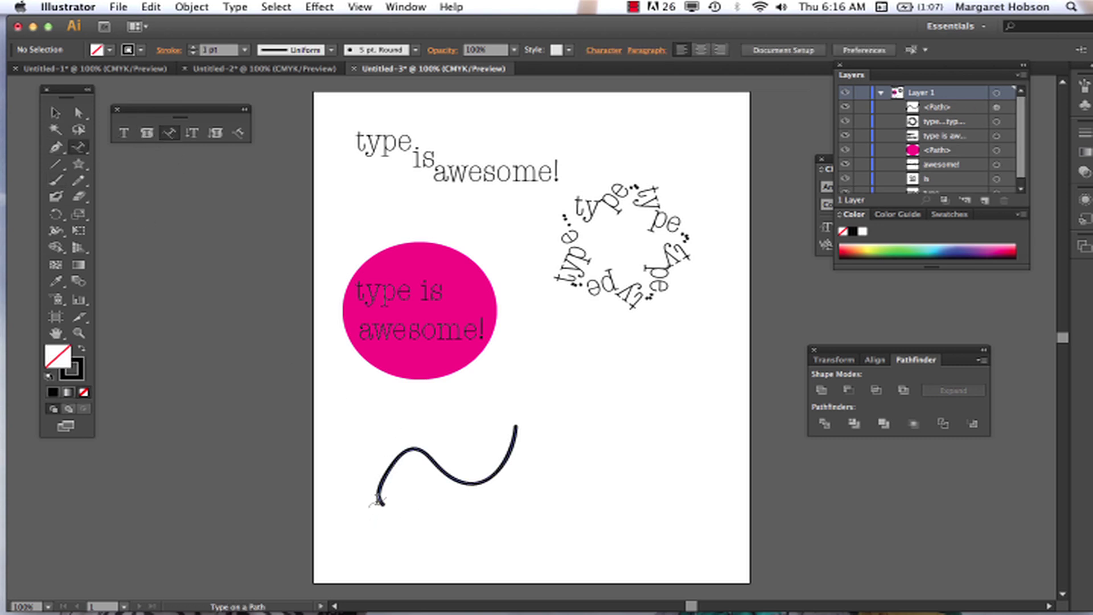
click(371, 503)
text(type on a path)
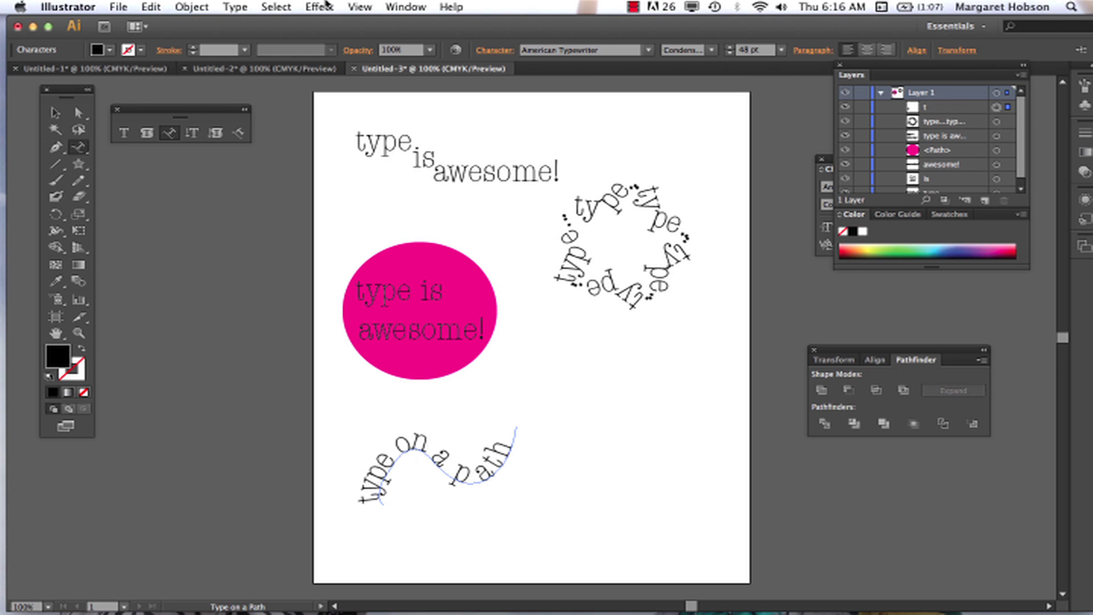
text(!)
Move the wavy text to the top right, the star text right, and the pink circle up-left.
click(53, 112)
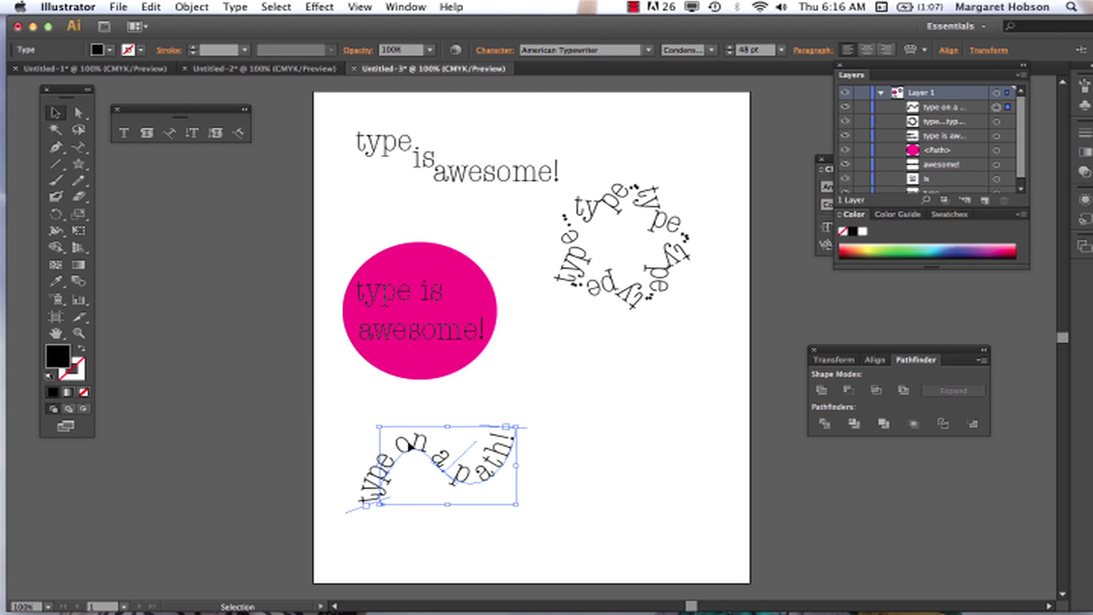
drag(411, 447, 616, 117)
click(683, 514)
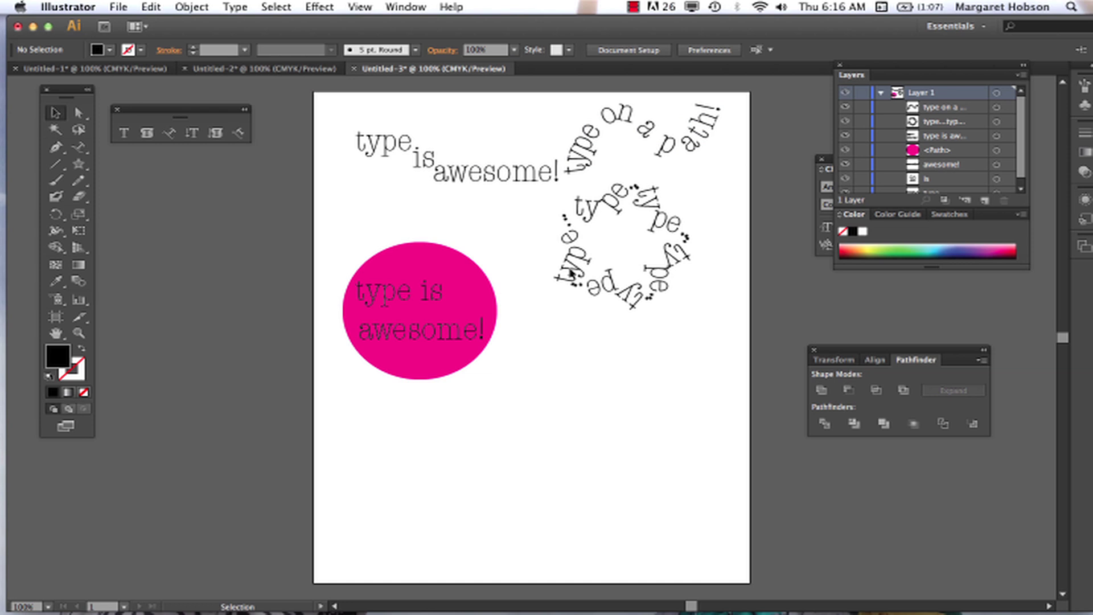
drag(539, 185, 710, 312)
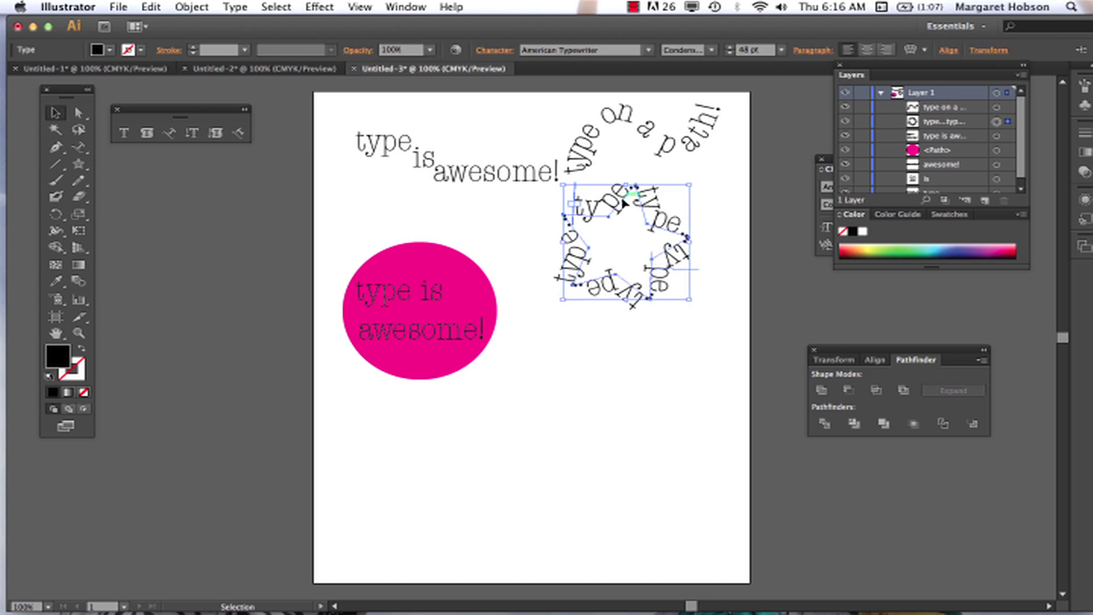
drag(615, 200, 644, 196)
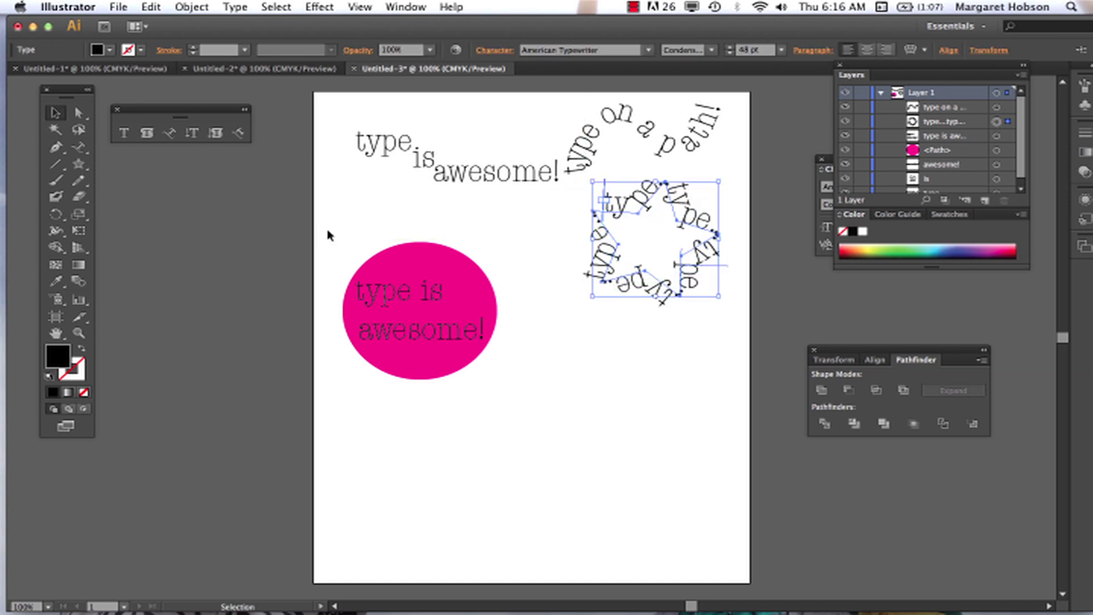
drag(351, 261, 506, 373)
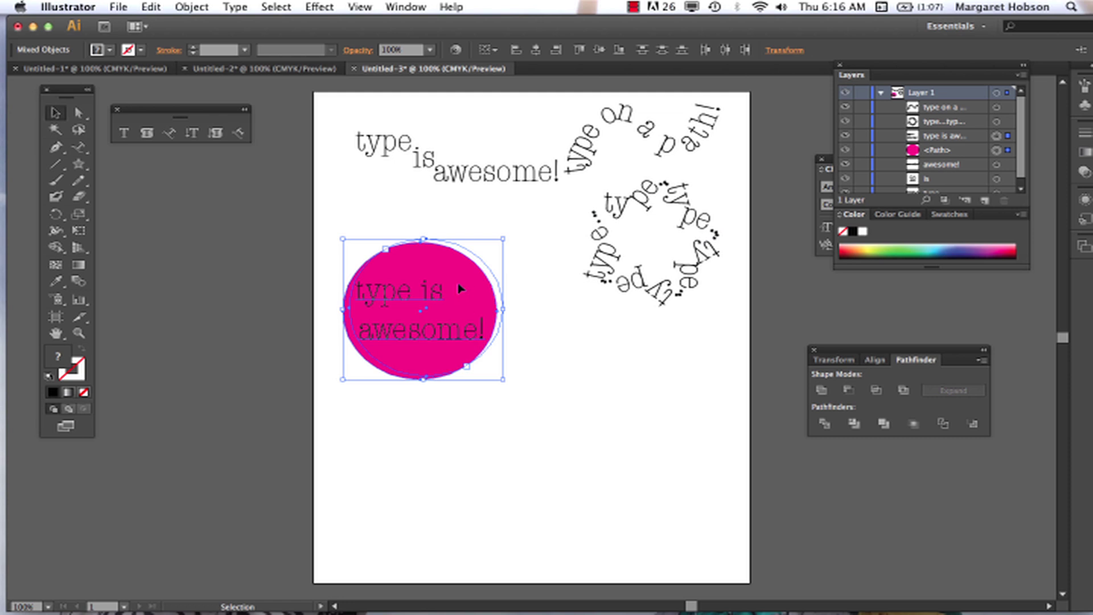
drag(461, 289, 443, 232)
click(576, 388)
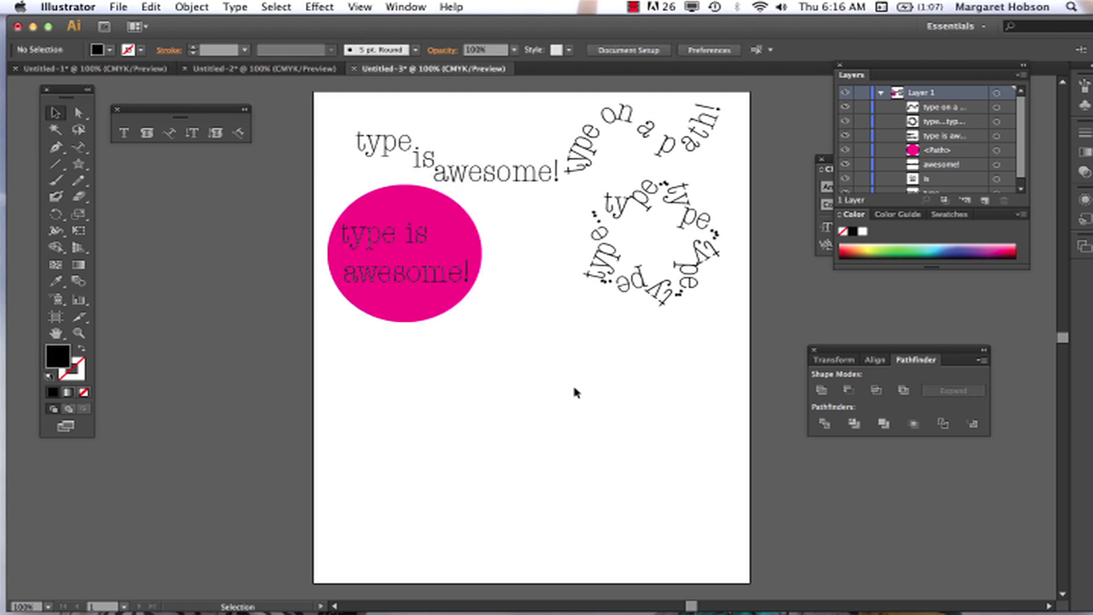
Add a vertical word down the left side below the pink circle and nudge it up-left.
click(195, 132)
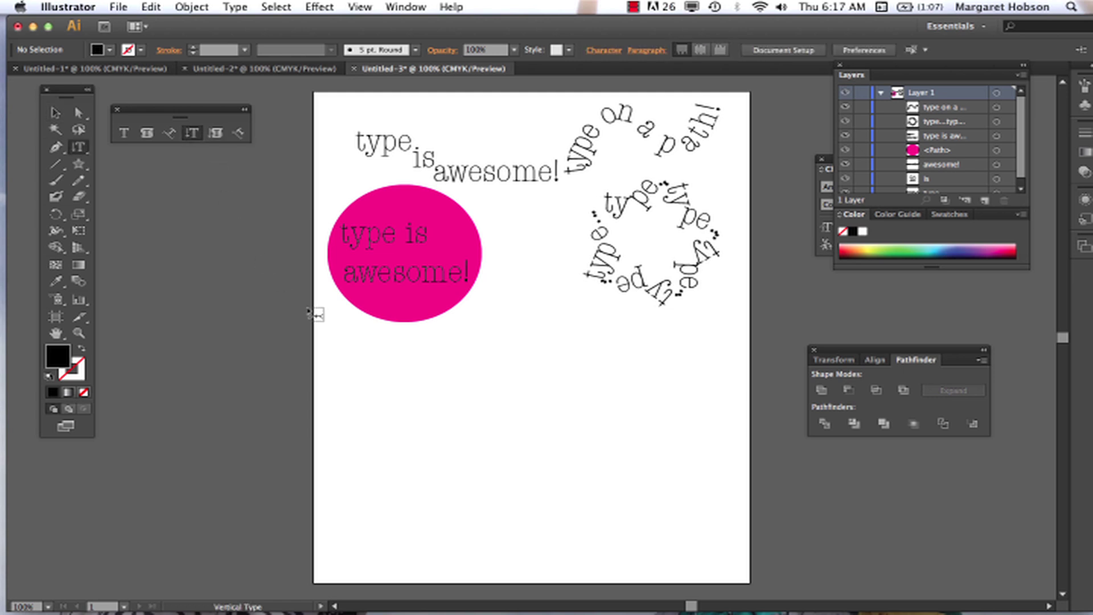
click(354, 353)
text(vertial)
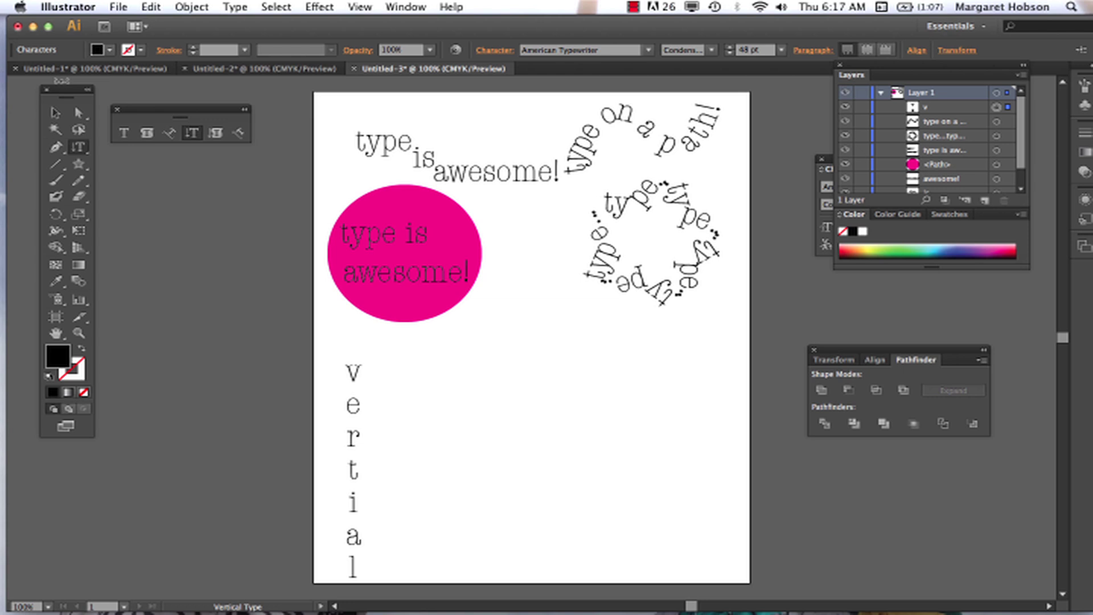
key(Escape)
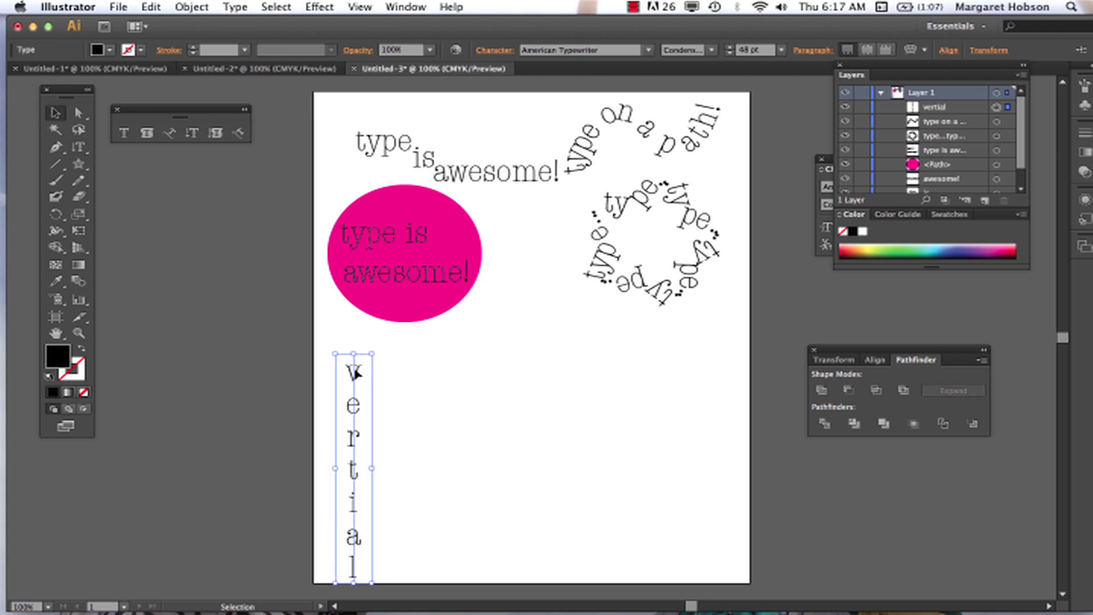
drag(355, 372, 347, 358)
click(542, 429)
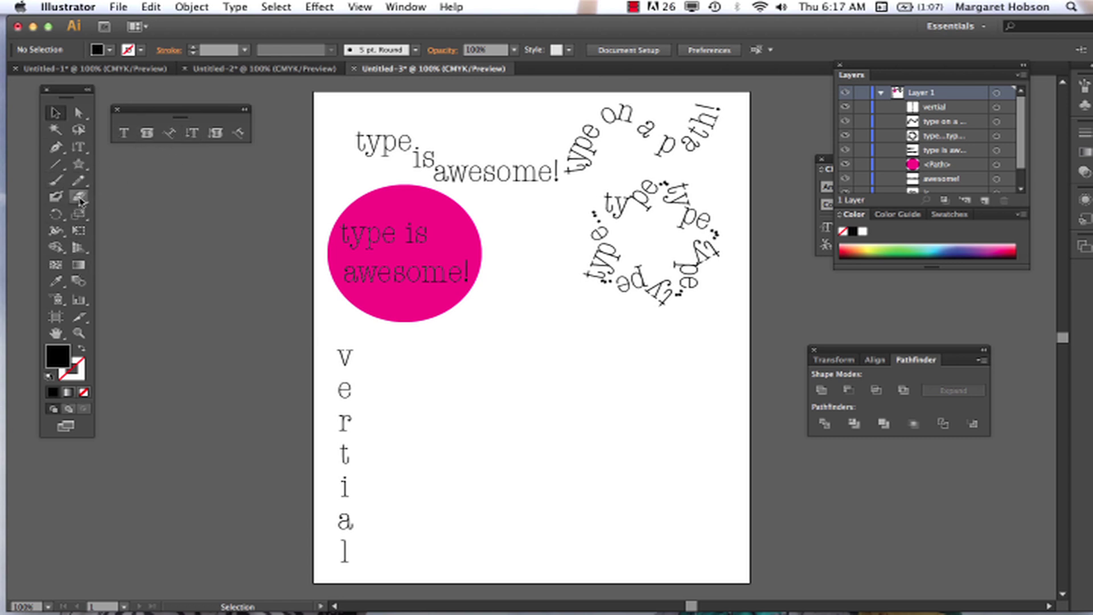
Draw an ellipse below the pink circle, fill it with vertical area type 'vertical', and reshape it taller.
key(l)
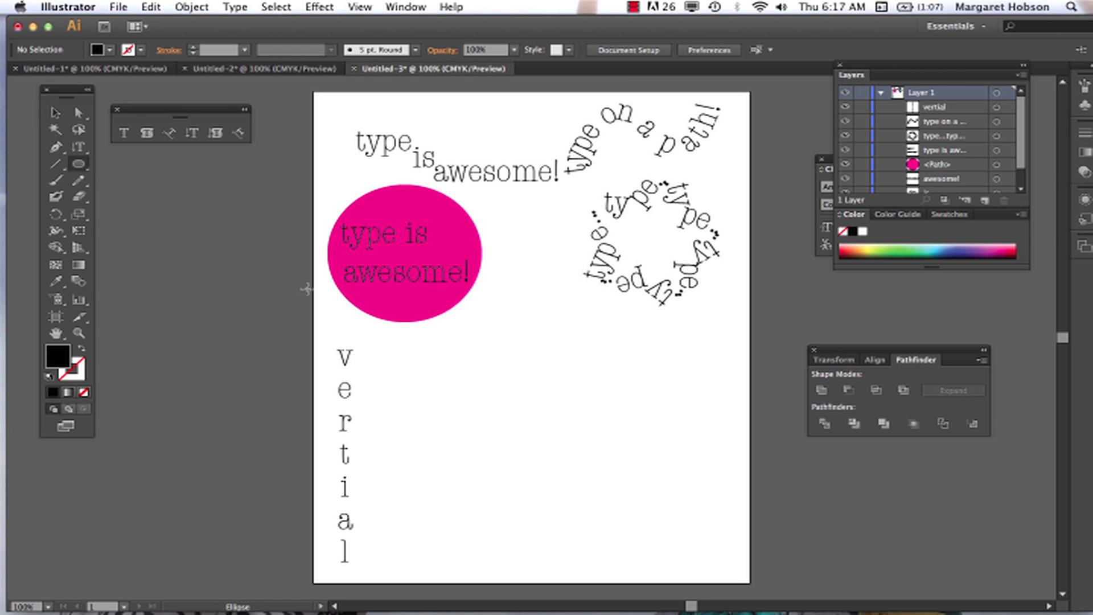
drag(403, 349, 571, 534)
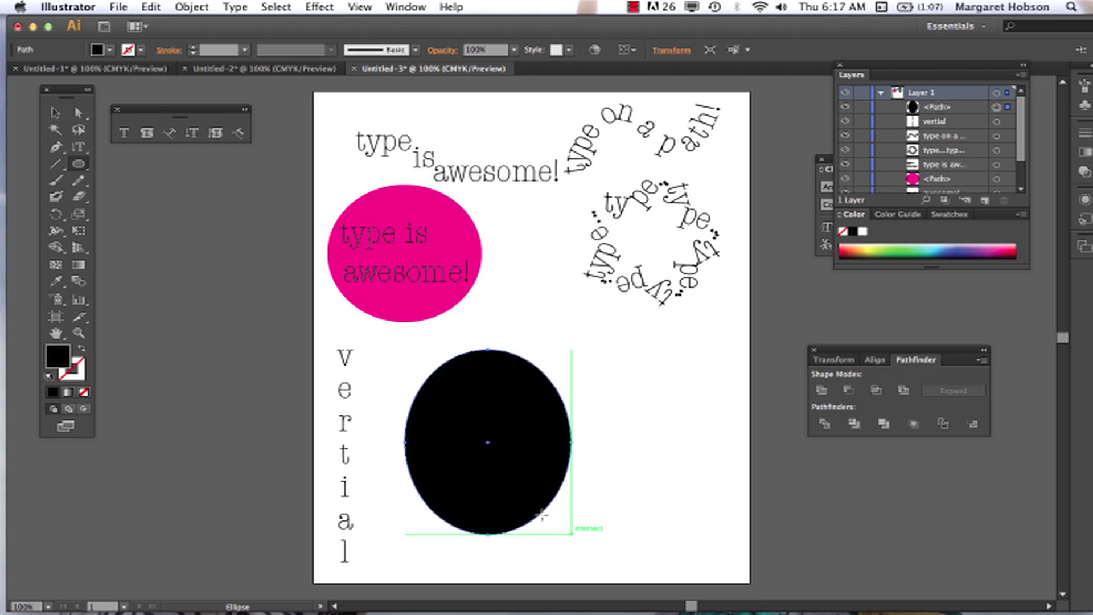
click(215, 133)
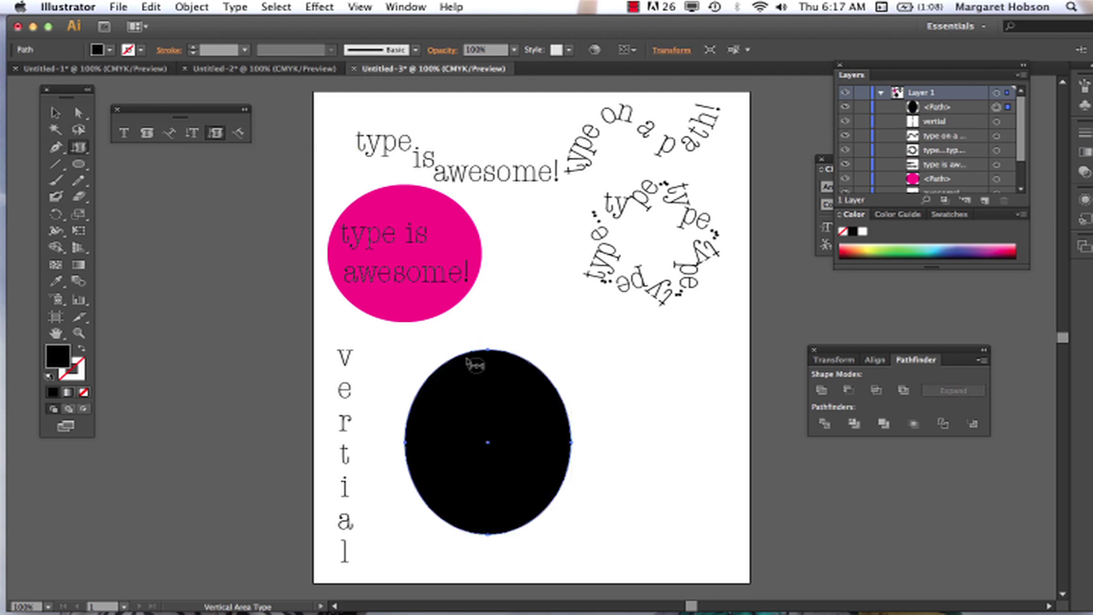
click(480, 355)
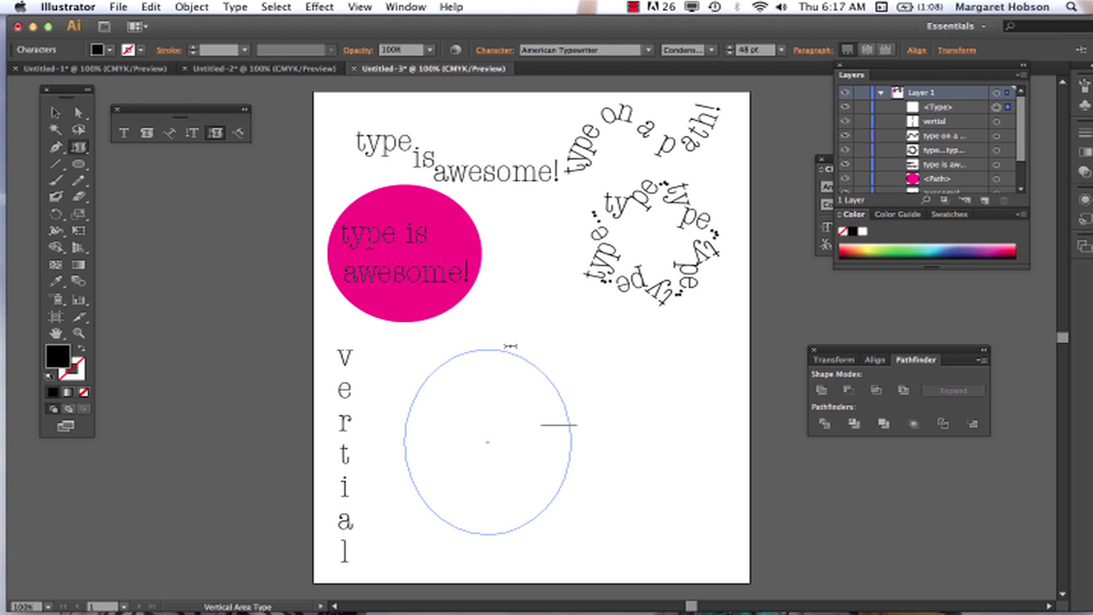
text(vertical)
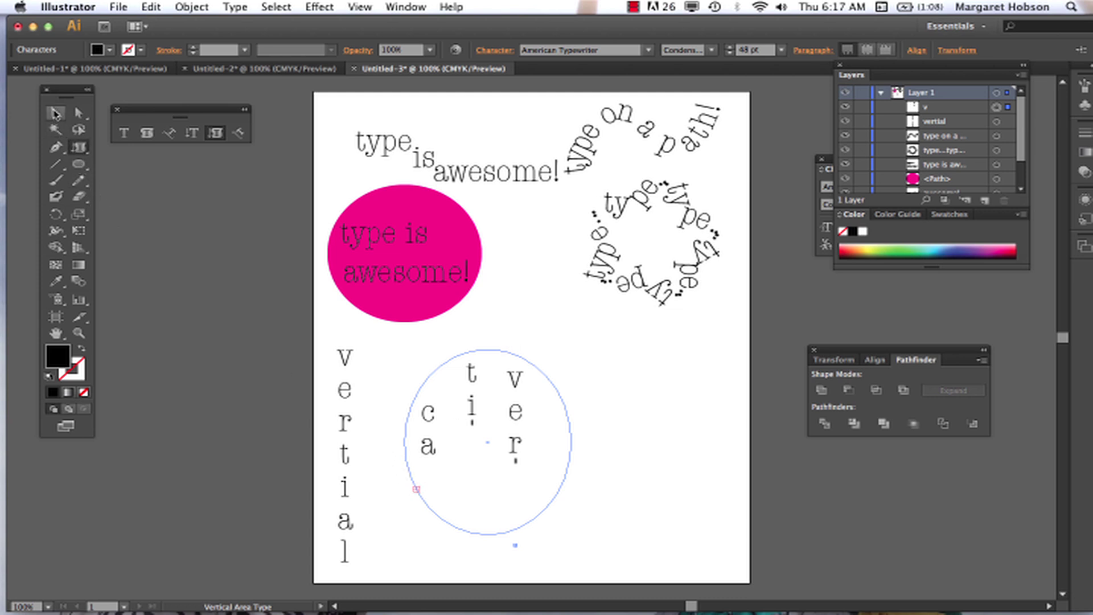
click(55, 112)
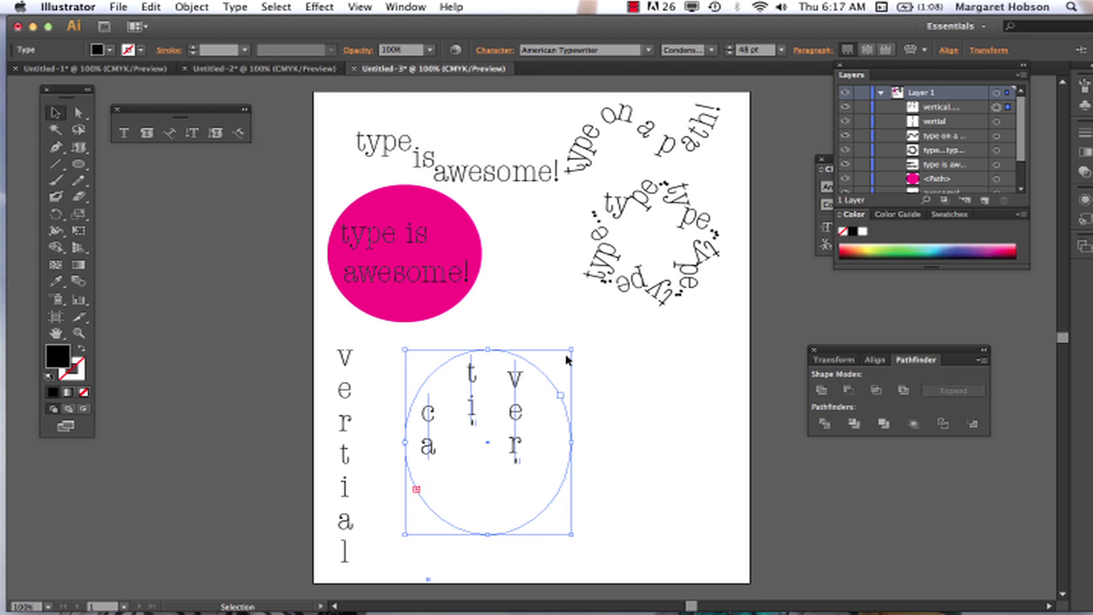
drag(571, 348, 589, 307)
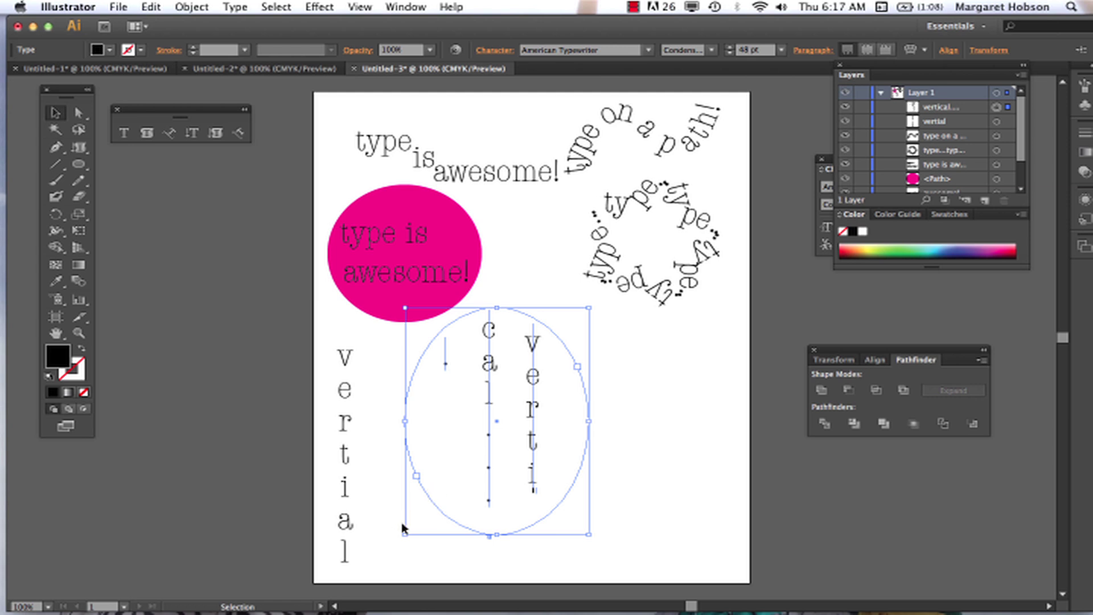
drag(403, 536, 444, 492)
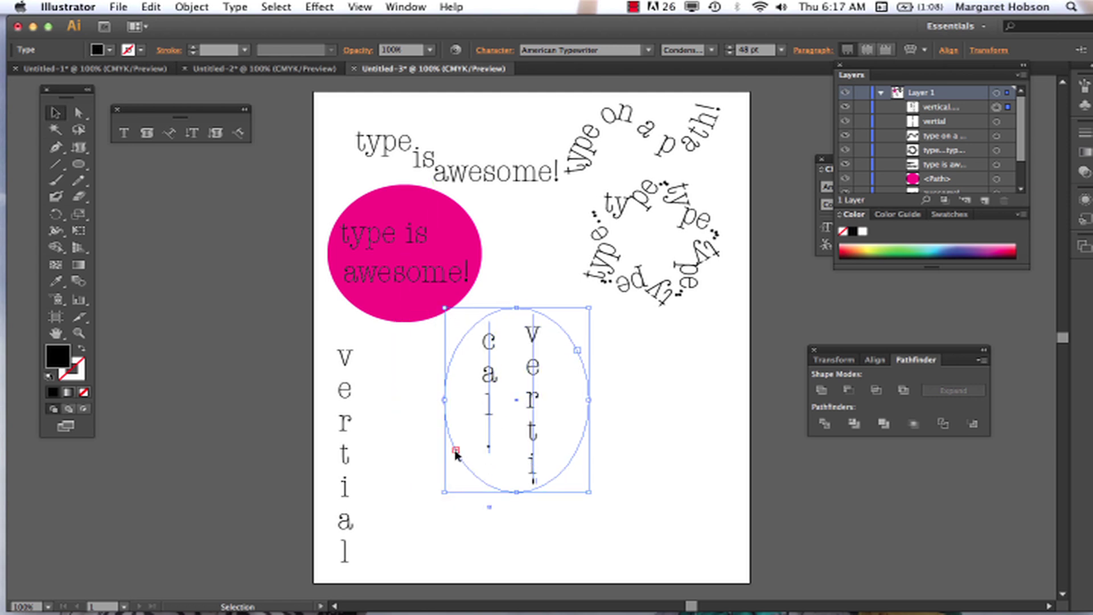
Thread the ellipse's overflow text into a new rectangular text area beside it.
click(455, 451)
click(456, 451)
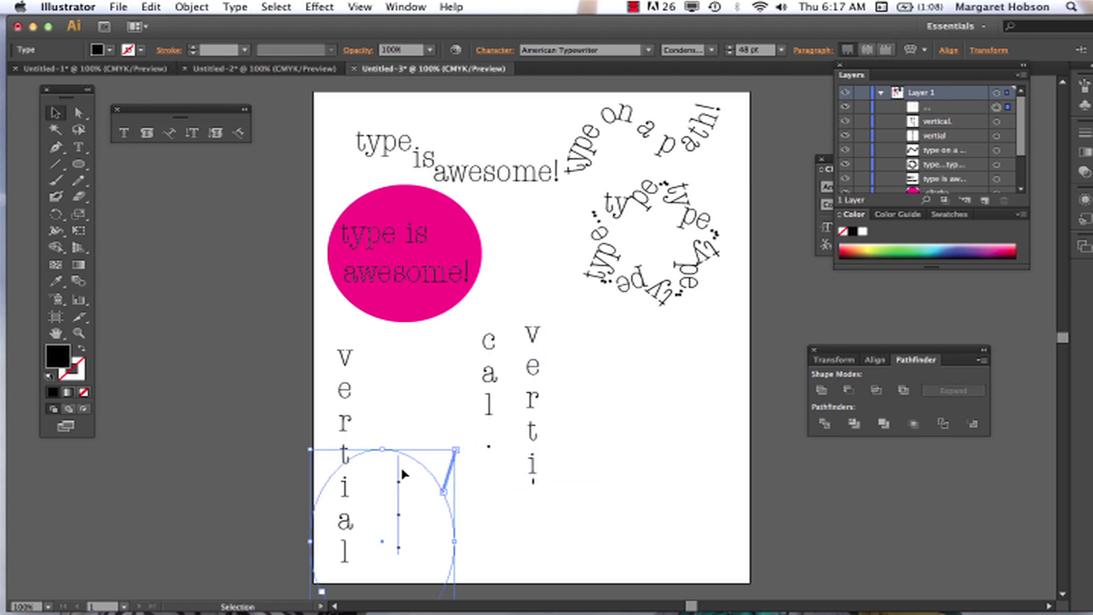
key(t)
key(ctrl+z)
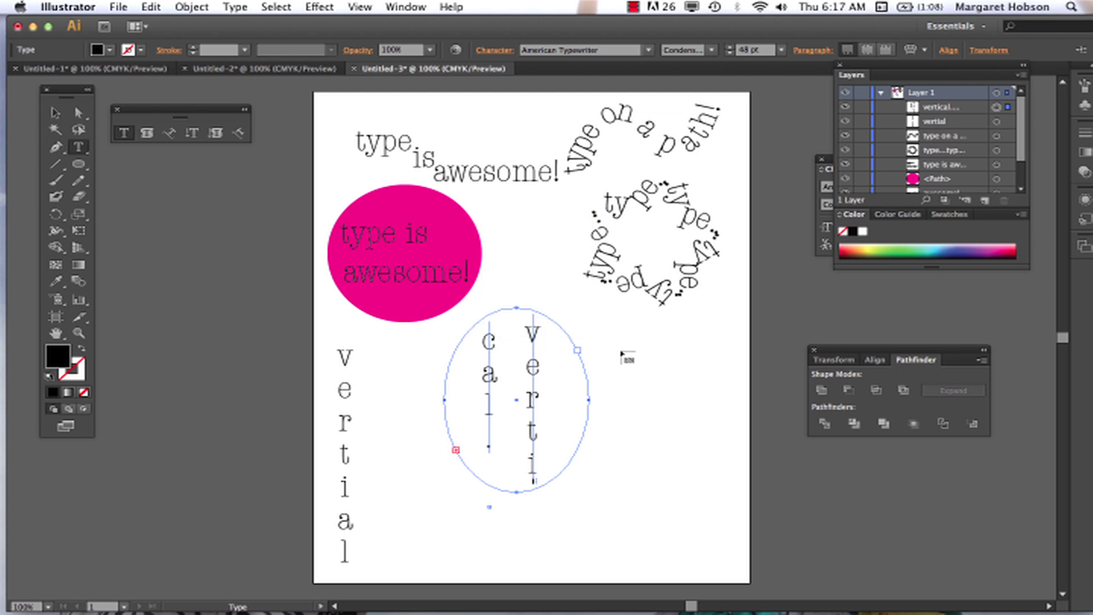
click(456, 450)
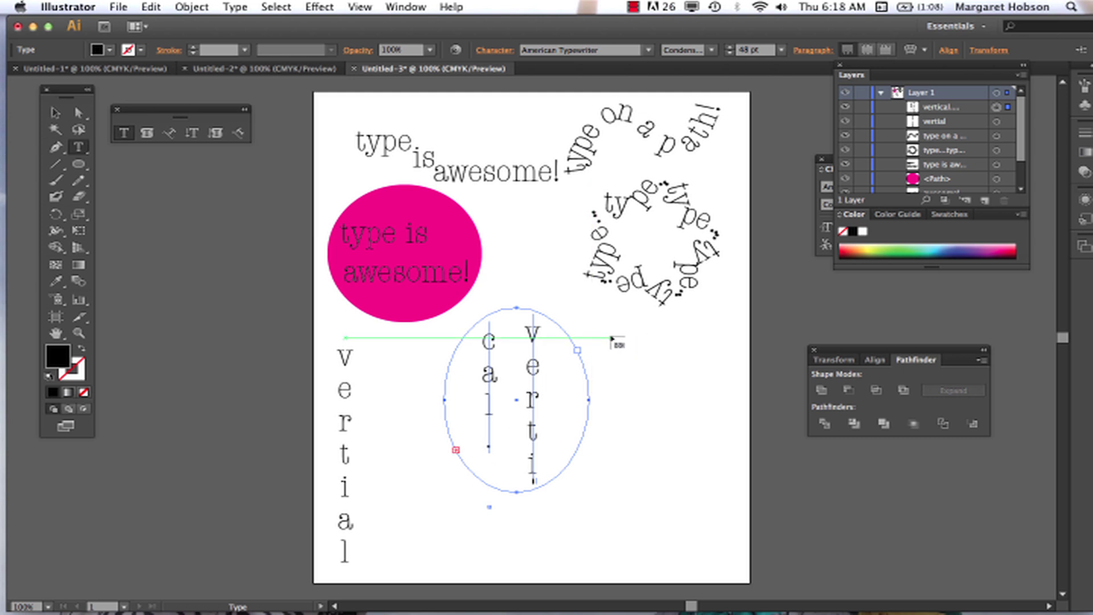
drag(612, 338, 701, 429)
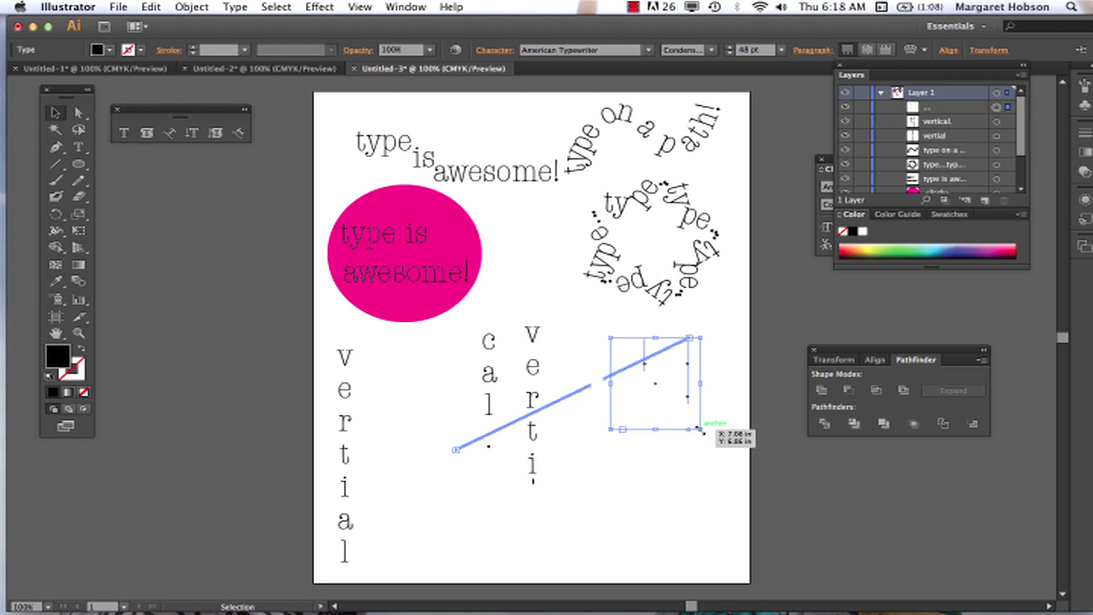
click(667, 462)
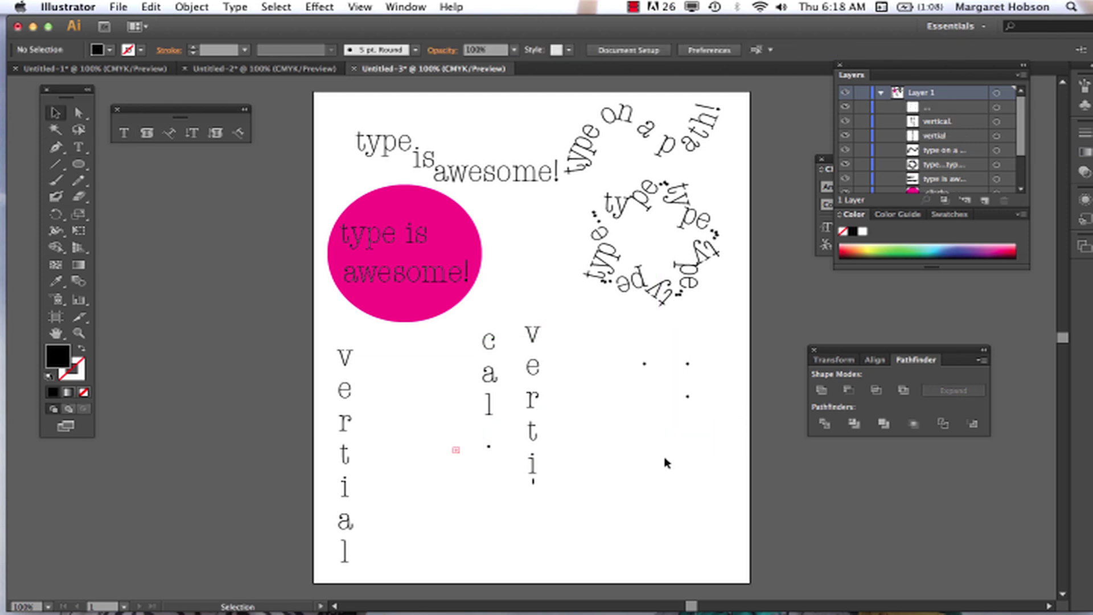
click(643, 368)
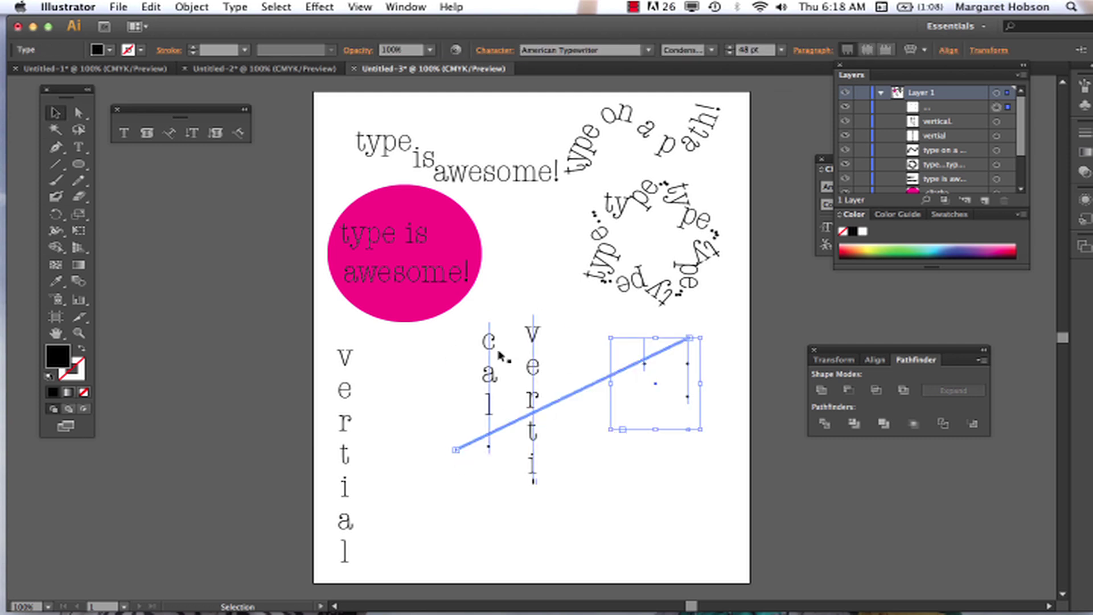
Move the ellipse, its vertical text and nearby path text up and right (dX 0.33 in, dY -1.21 in).
drag(440, 324, 723, 488)
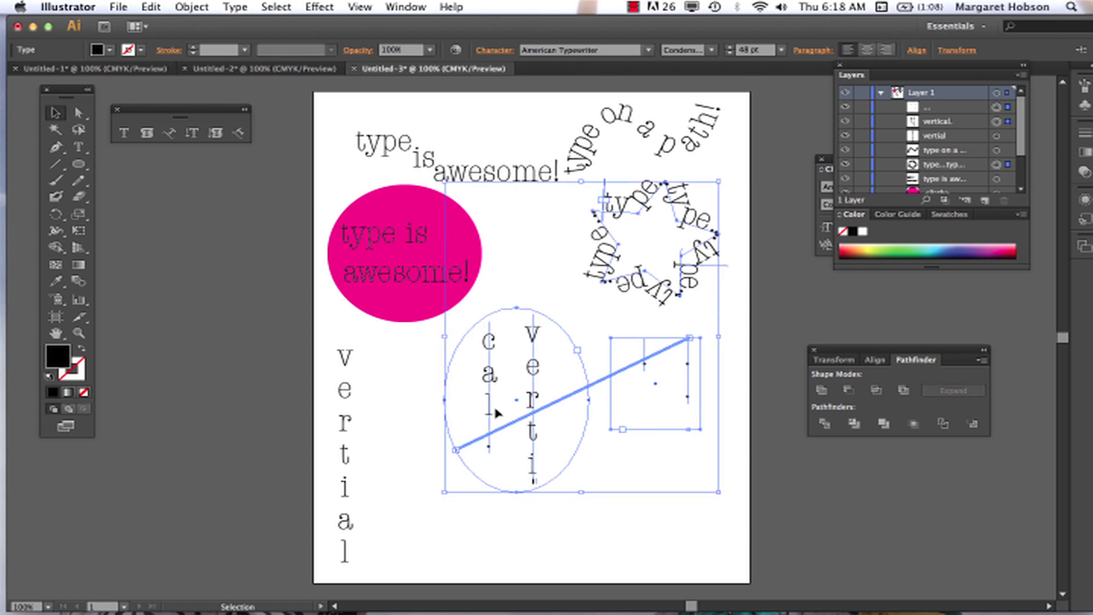
drag(530, 349, 550, 288)
drag(592, 519, 592, 520)
click(590, 530)
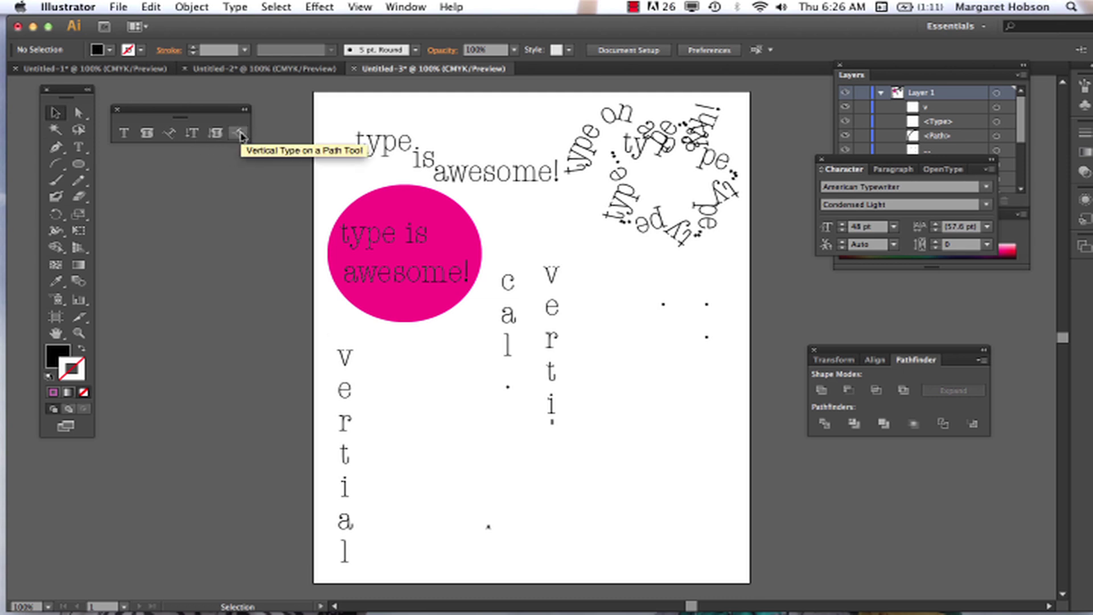
Draw a circle near the bottom of the page.
click(78, 163)
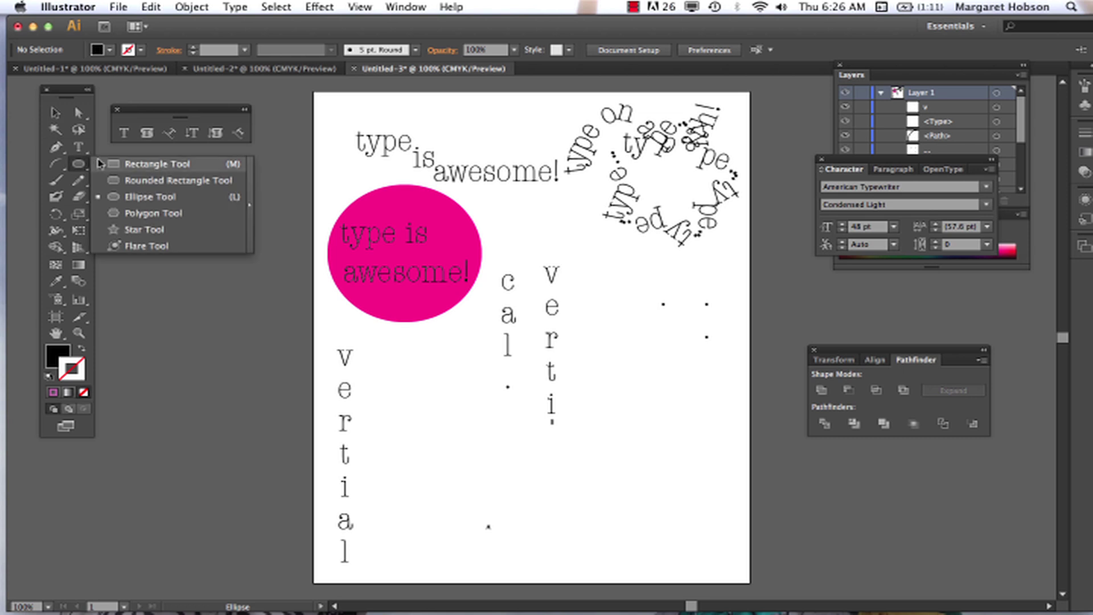
click(141, 196)
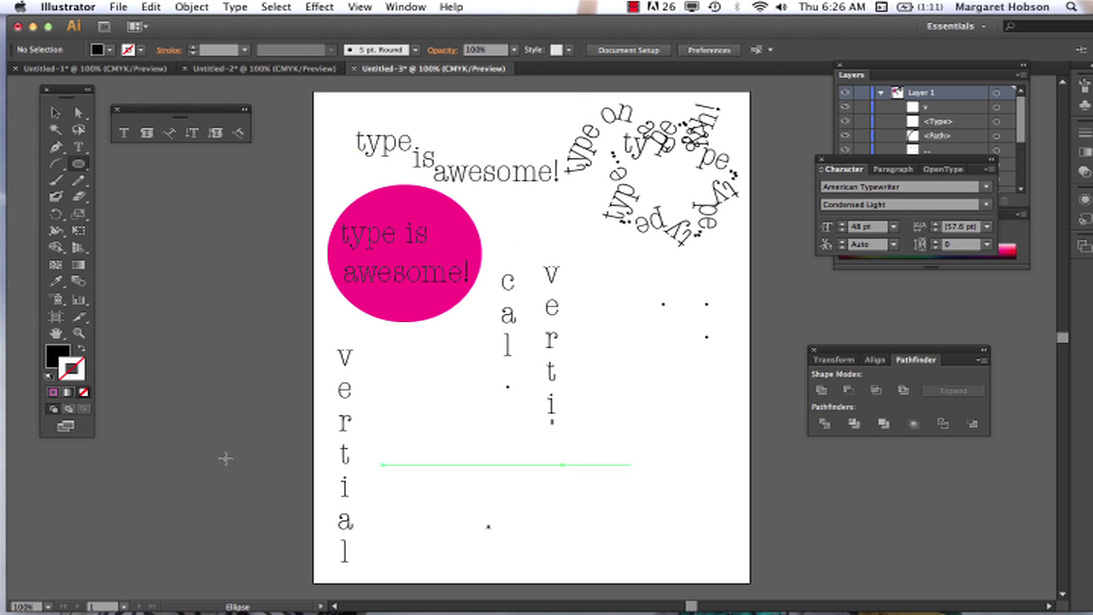
drag(608, 553, 688, 533)
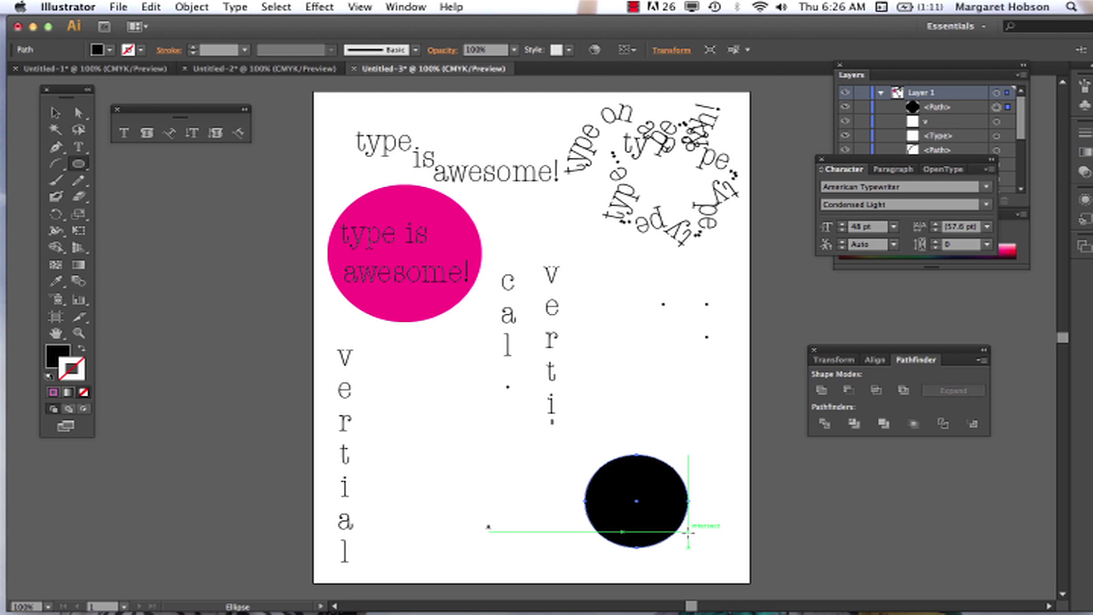
Run 'vertical' around the circle as vertical path type, then open the File menu.
click(238, 133)
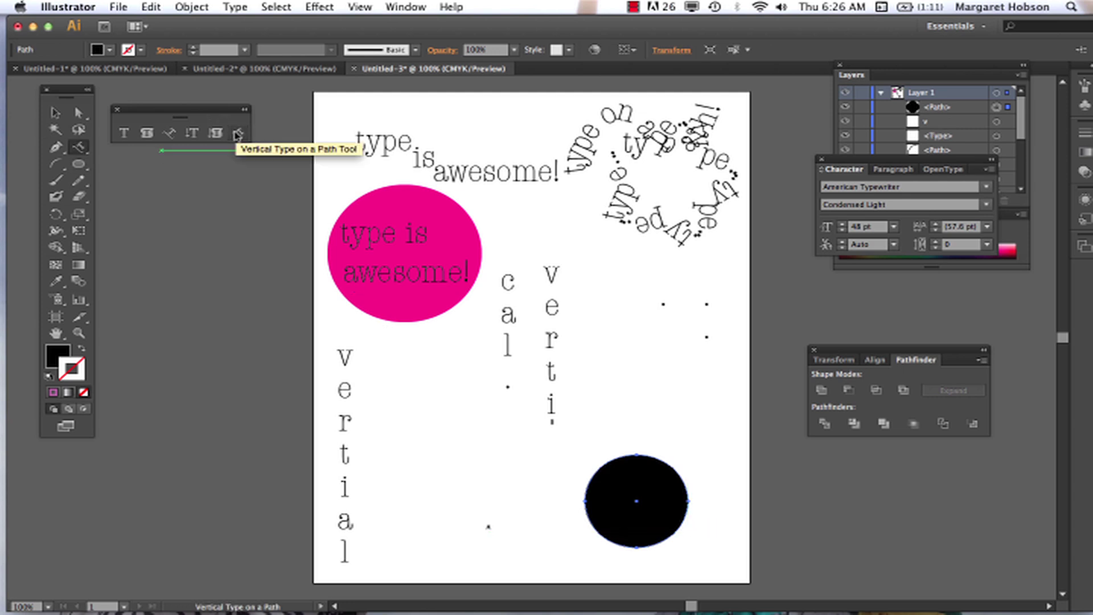
click(598, 467)
text(v)
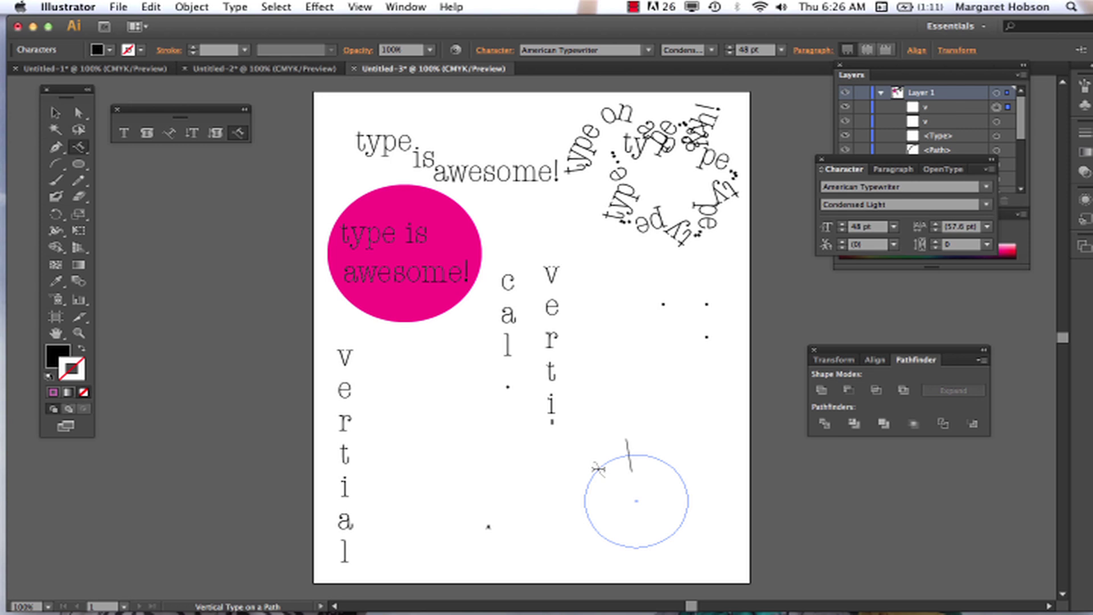
text(ertica)
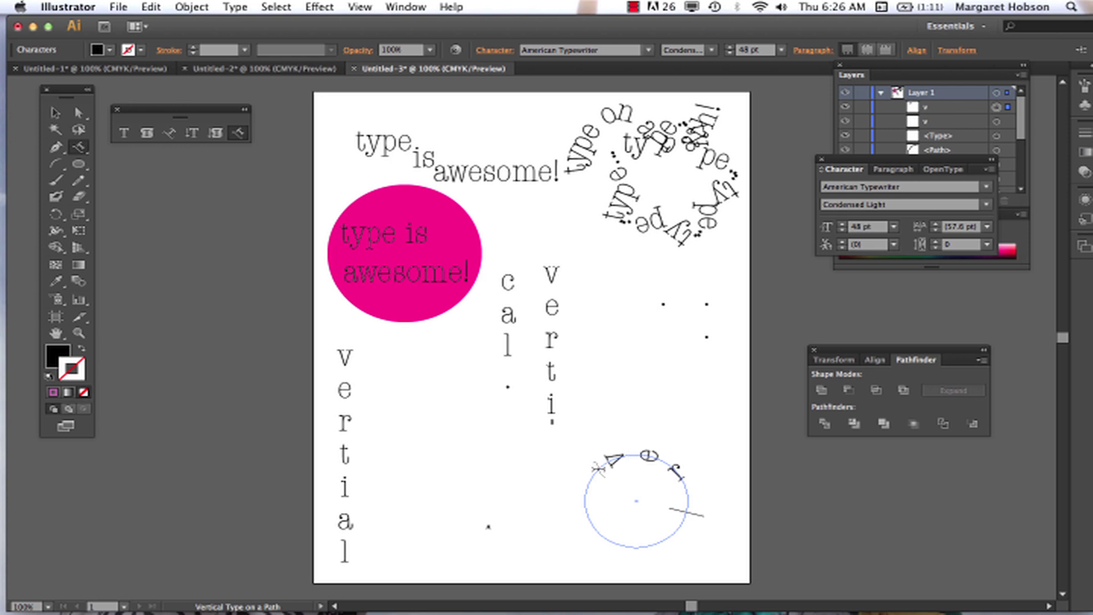
key(BackSpace)
key(BackSpace)
key(BackSpace)
key(BackSpace)
text(ical)
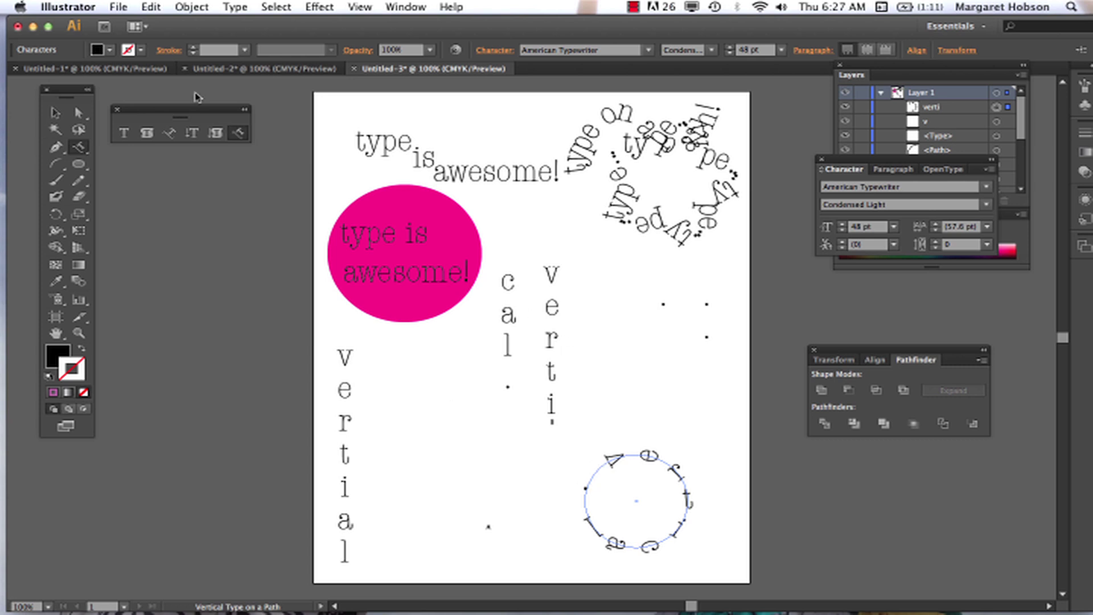
click(116, 6)
Create the blank Untitled-4 document and type the word 'type' on it.
click(123, 25)
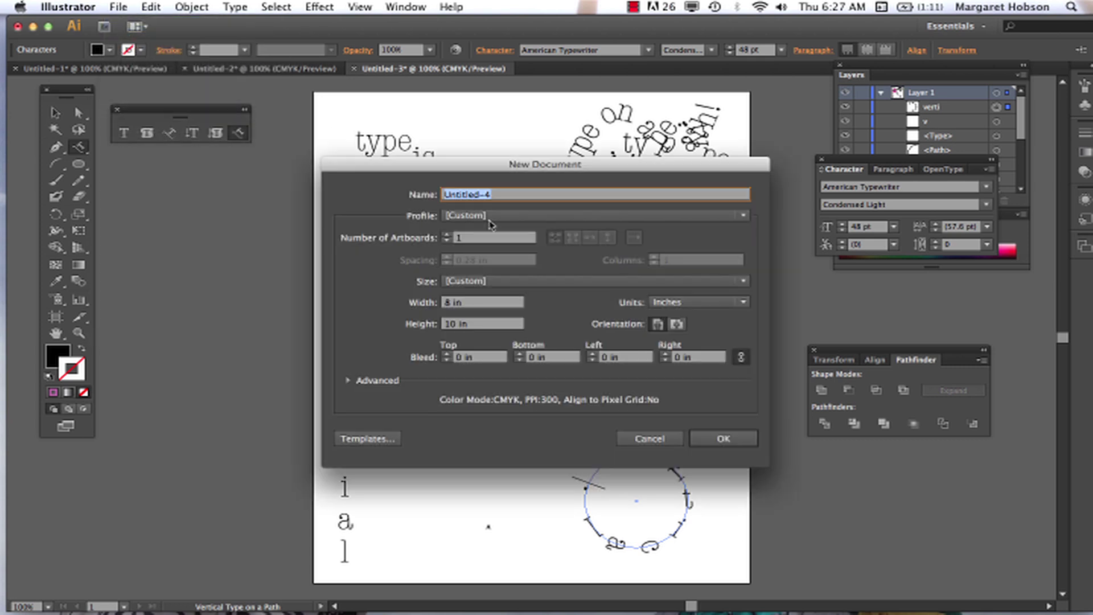
click(727, 442)
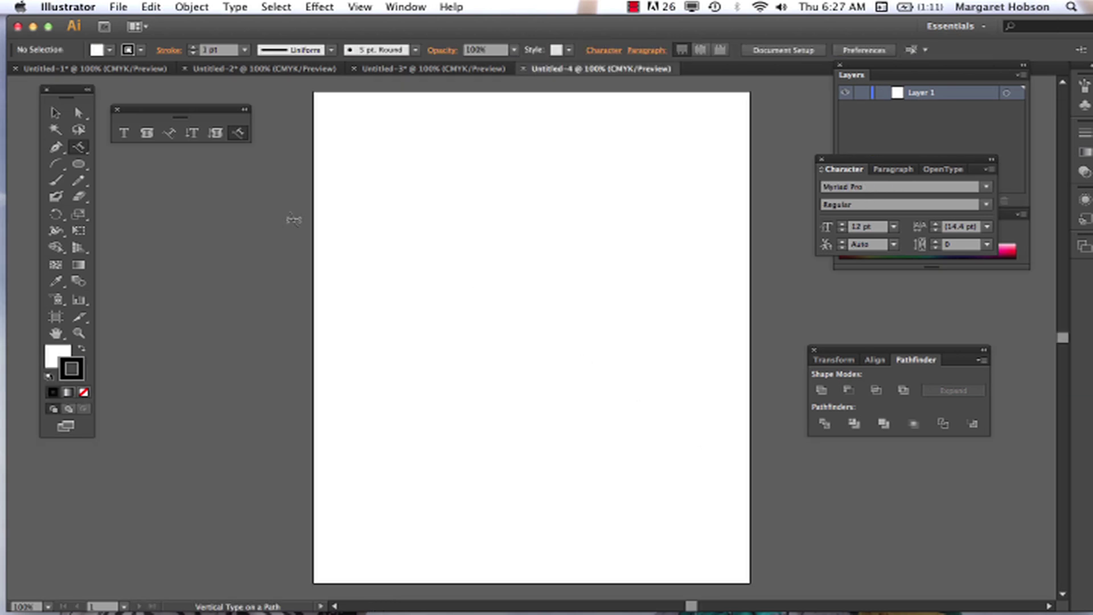
click(125, 129)
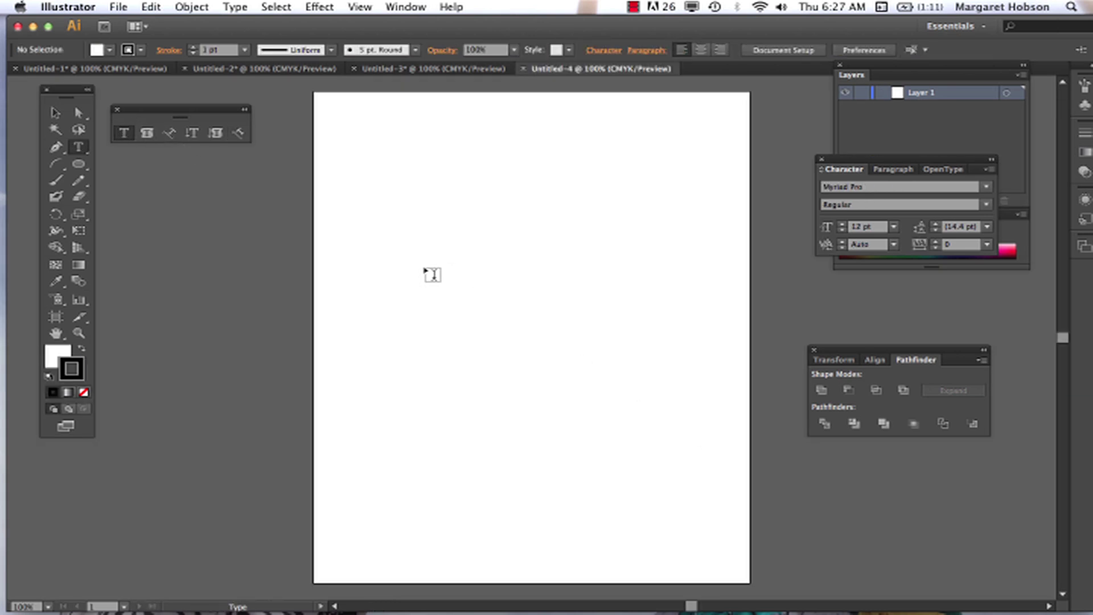
click(424, 266)
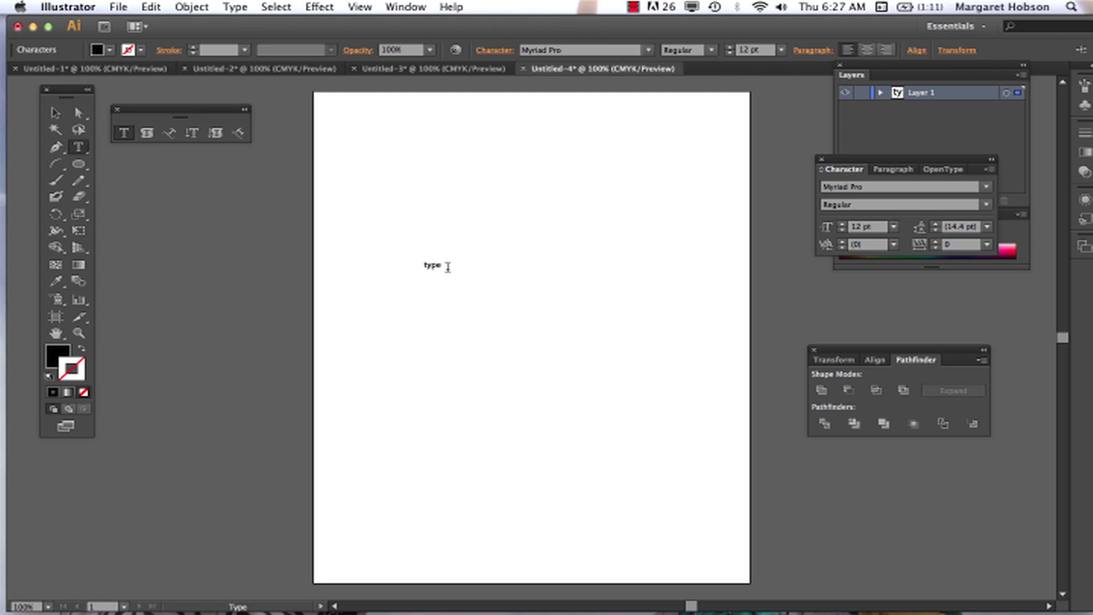
Set the word 'type' to 72 pt in the Monaco font.
drag(445, 265, 383, 261)
click(781, 50)
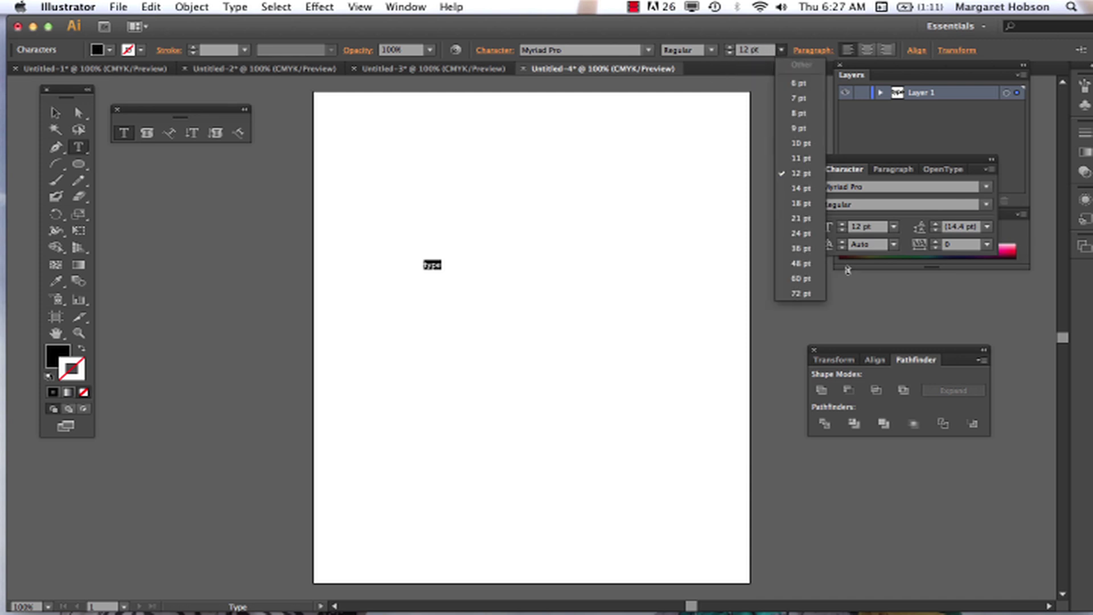
click(800, 292)
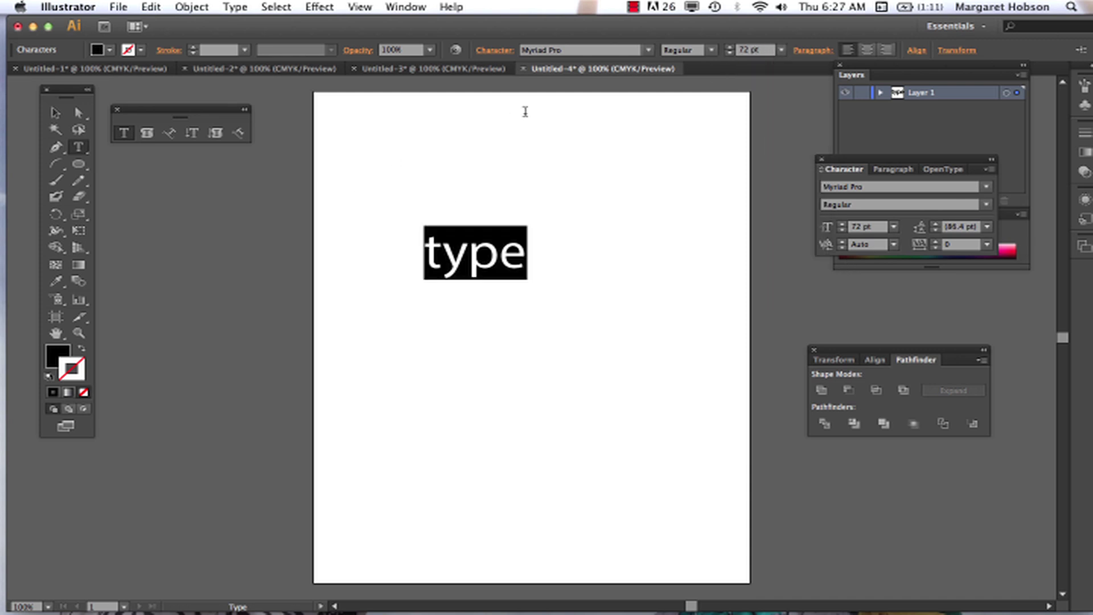
click(649, 51)
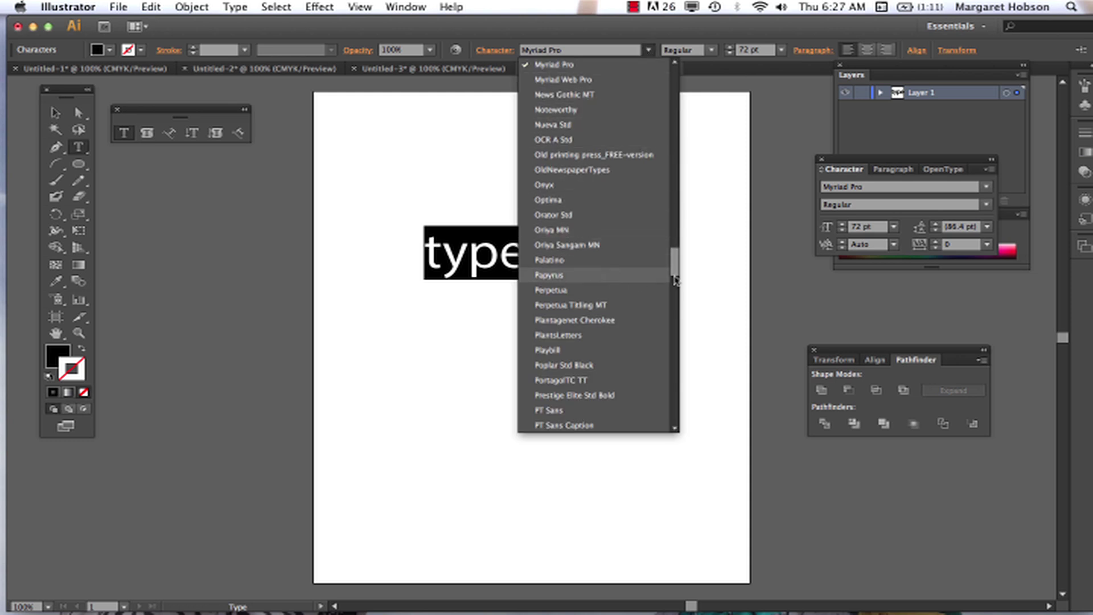
drag(677, 265, 667, 167)
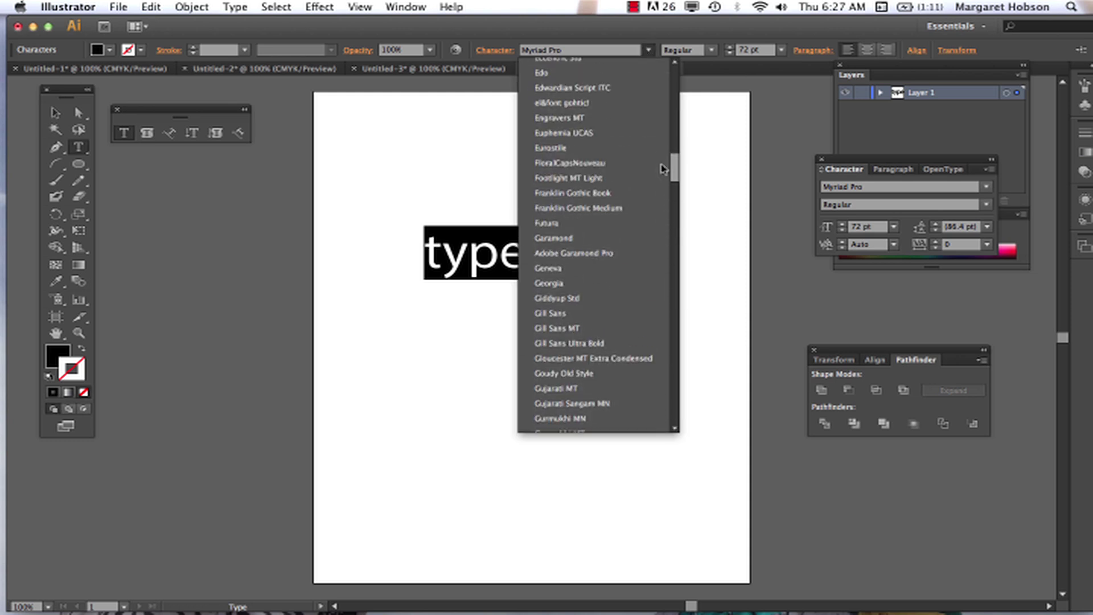
click(240, 12)
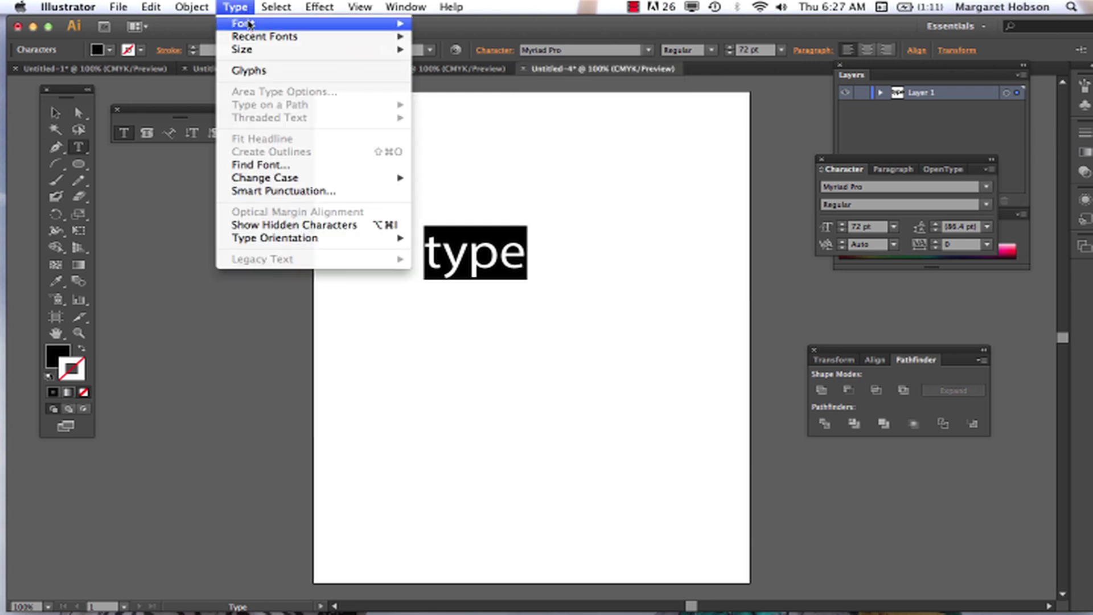
mouse_move(252, 28)
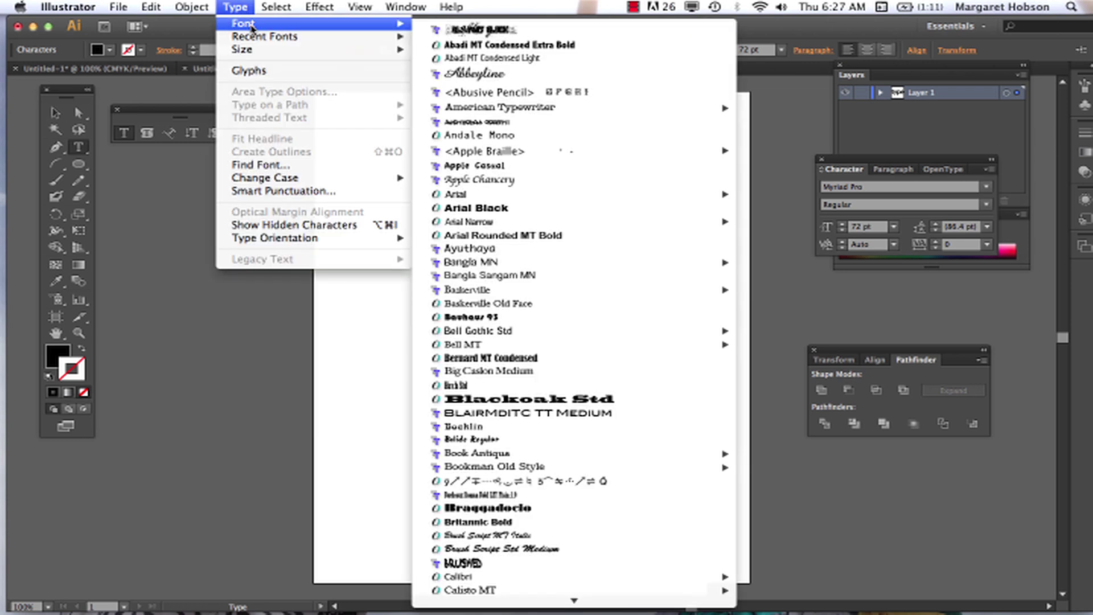
click(387, 340)
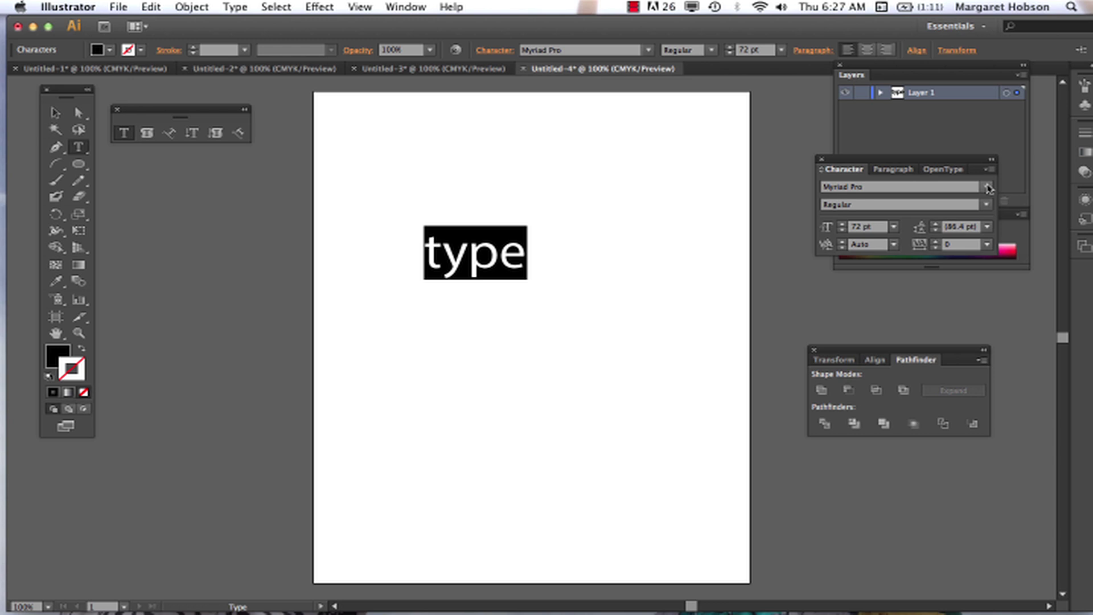
click(988, 187)
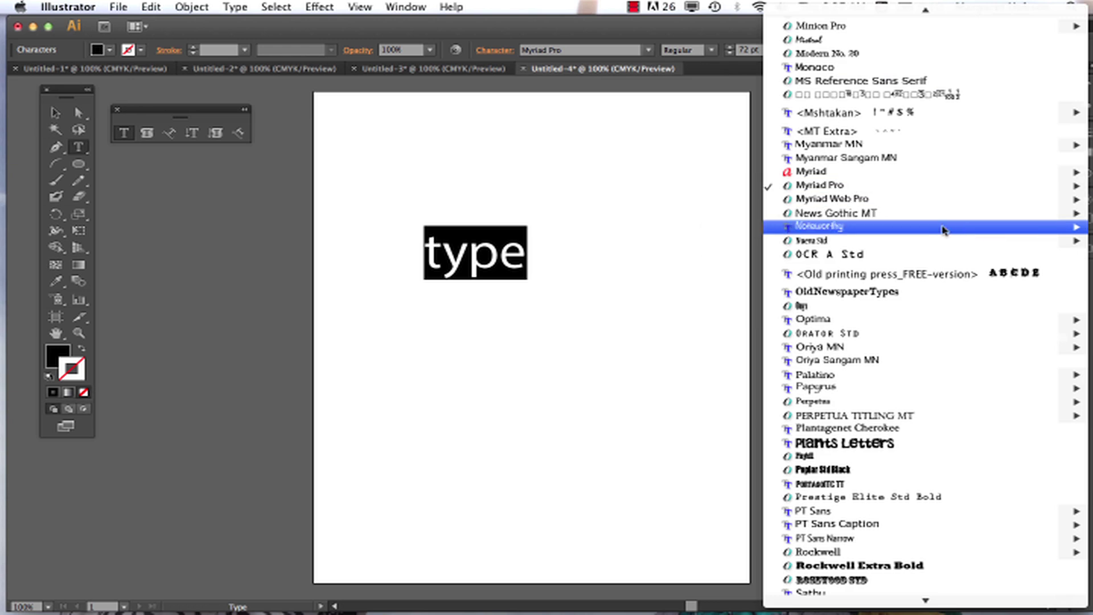
mouse_move(943, 229)
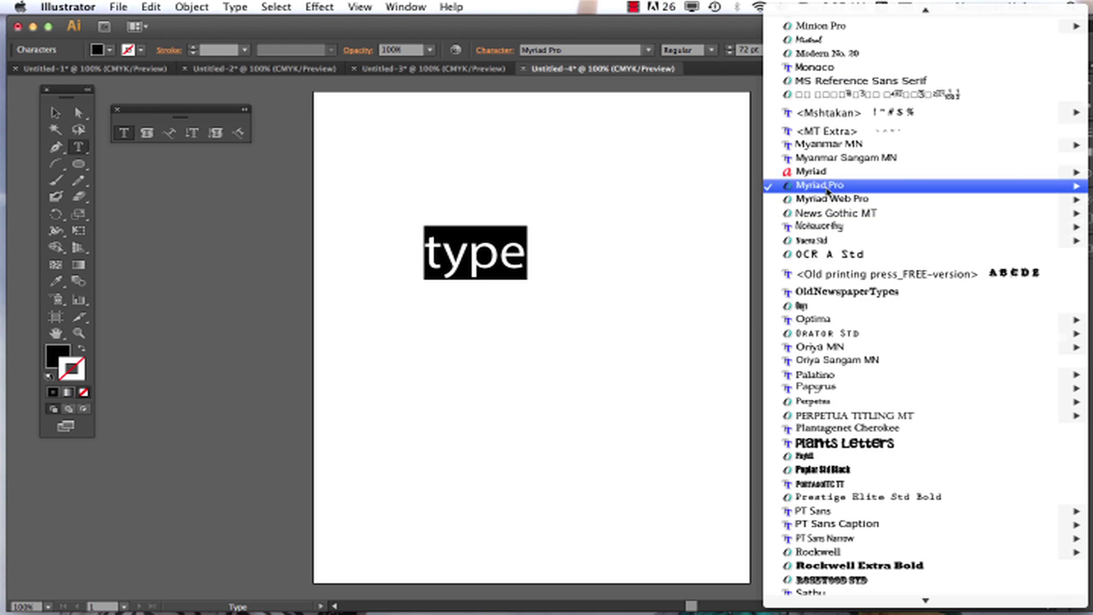
click(820, 67)
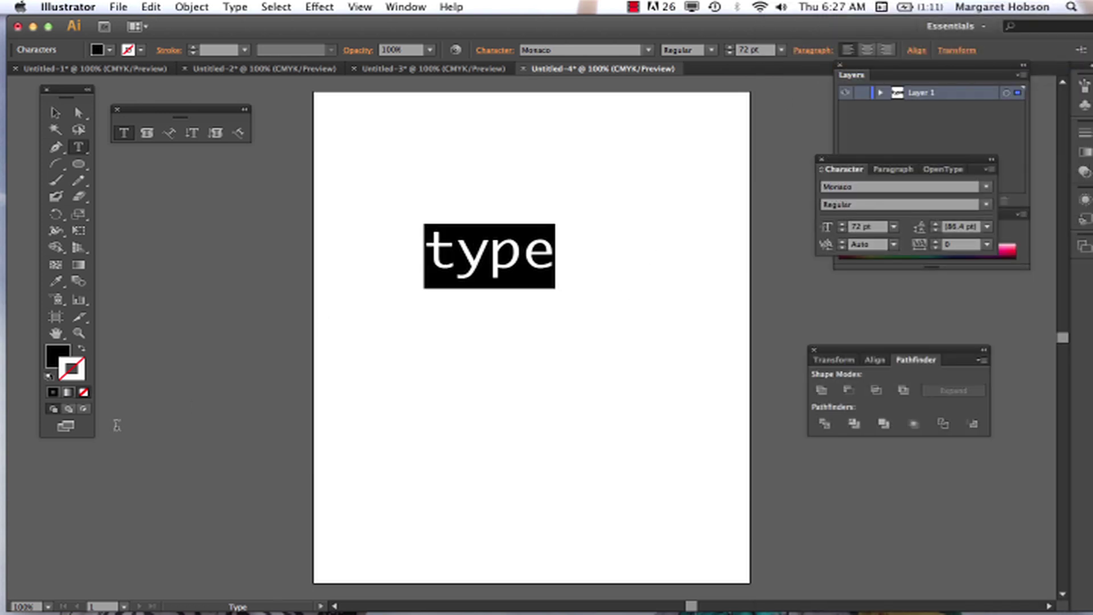
Fill the 'type' text with pink.
double_click(57, 355)
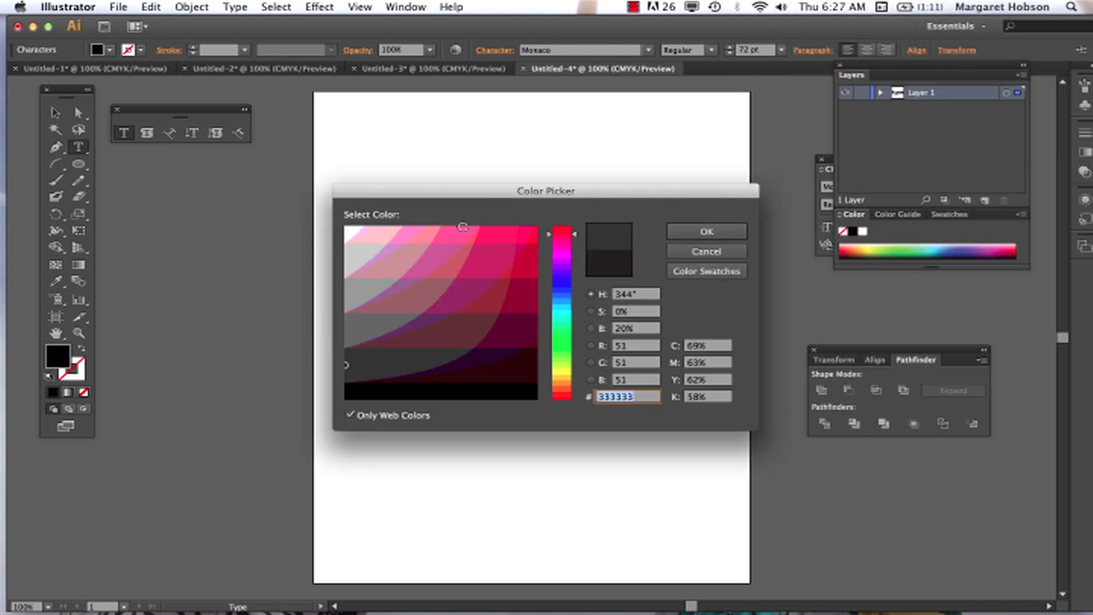
click(438, 259)
click(707, 230)
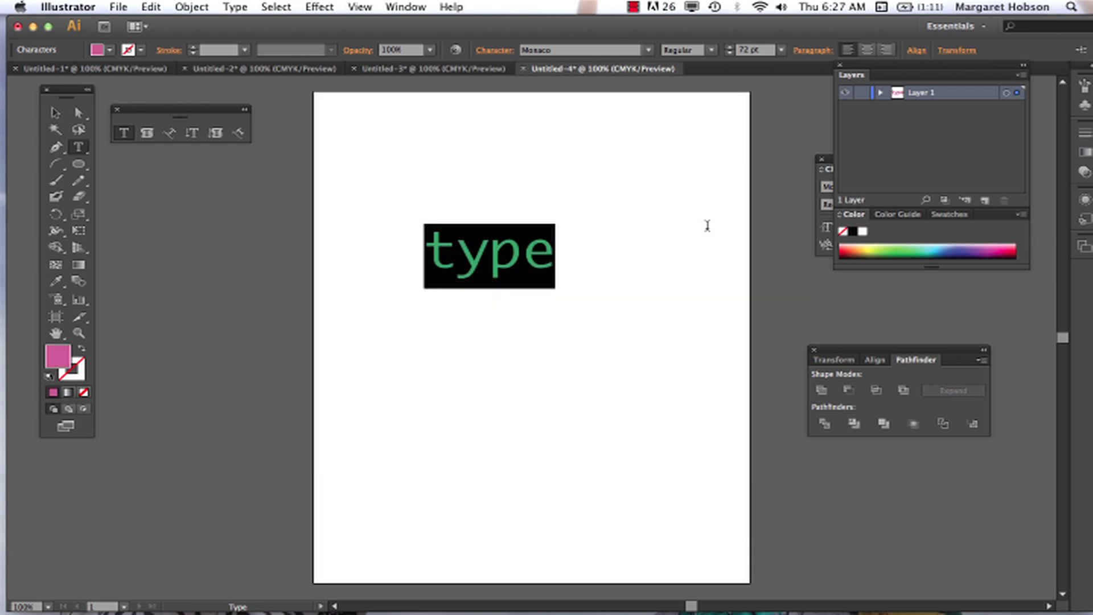
click(55, 113)
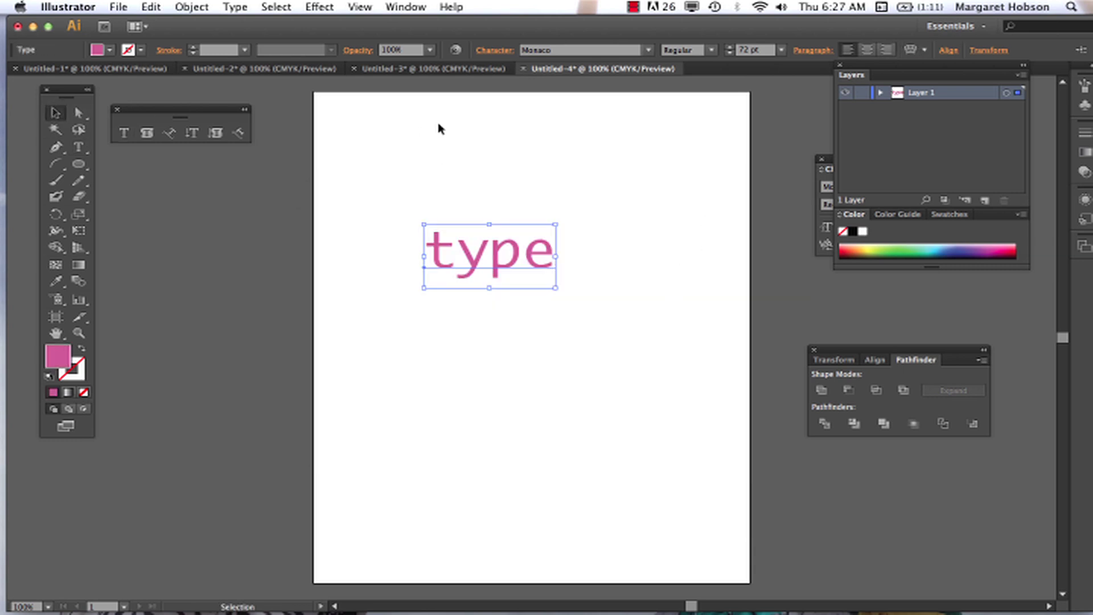
click(458, 152)
click(506, 271)
Give the text a dark gray #333333 outline of 1 pt.
double_click(68, 378)
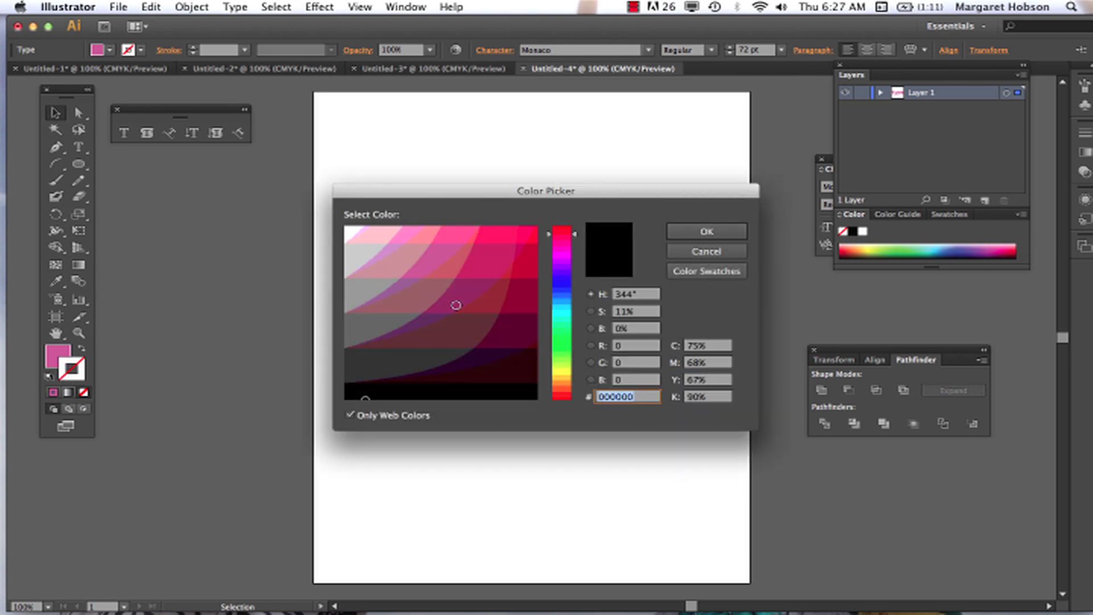
click(720, 231)
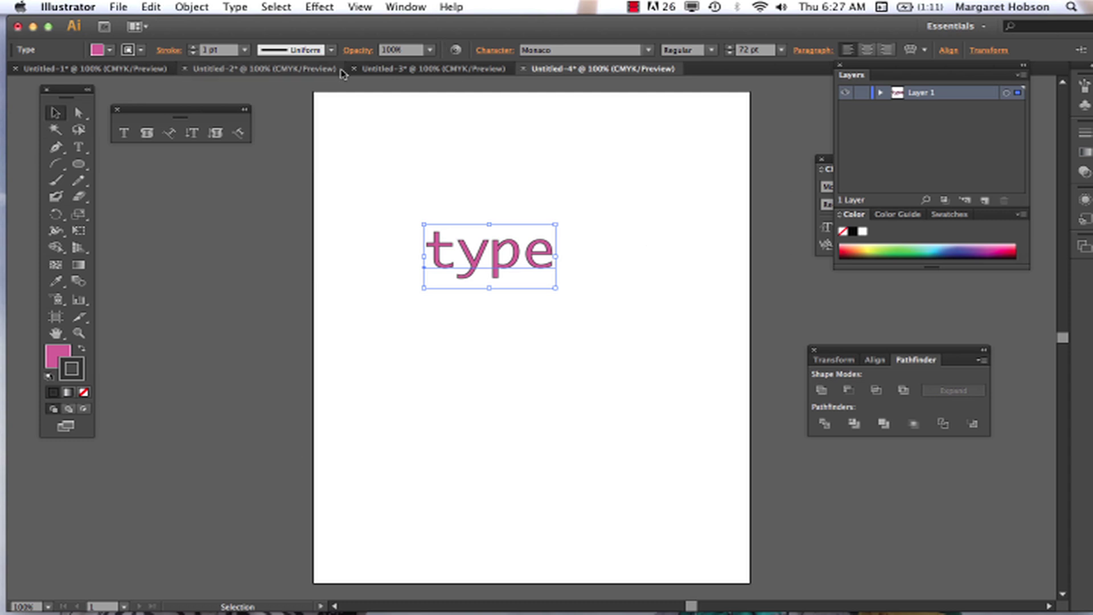
click(447, 182)
click(471, 265)
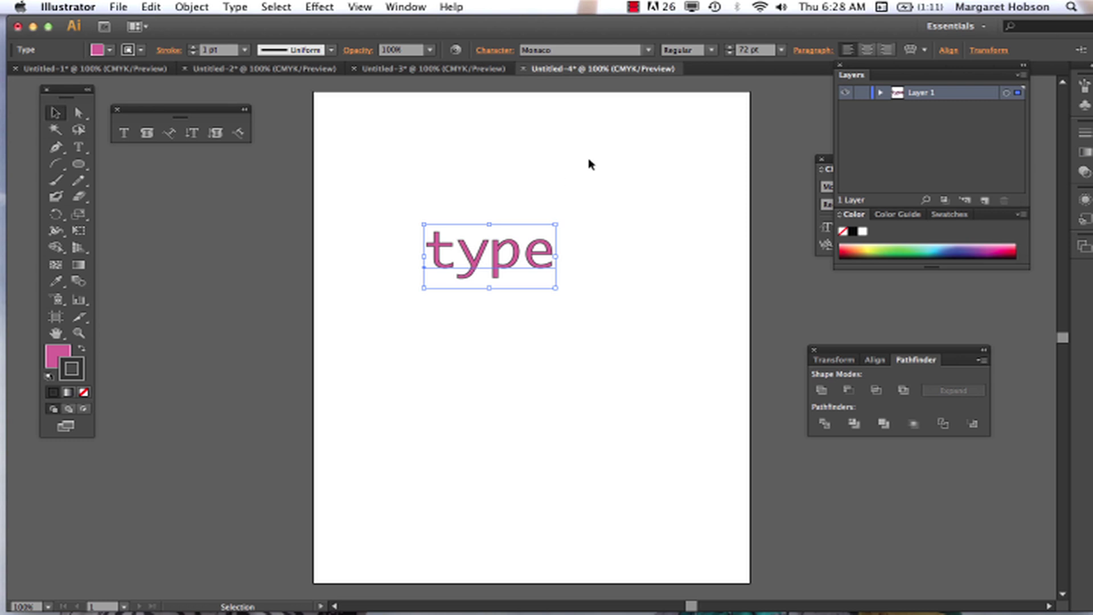
Set the 'type' text in Noteworthy Light and move it up and to the right.
click(649, 50)
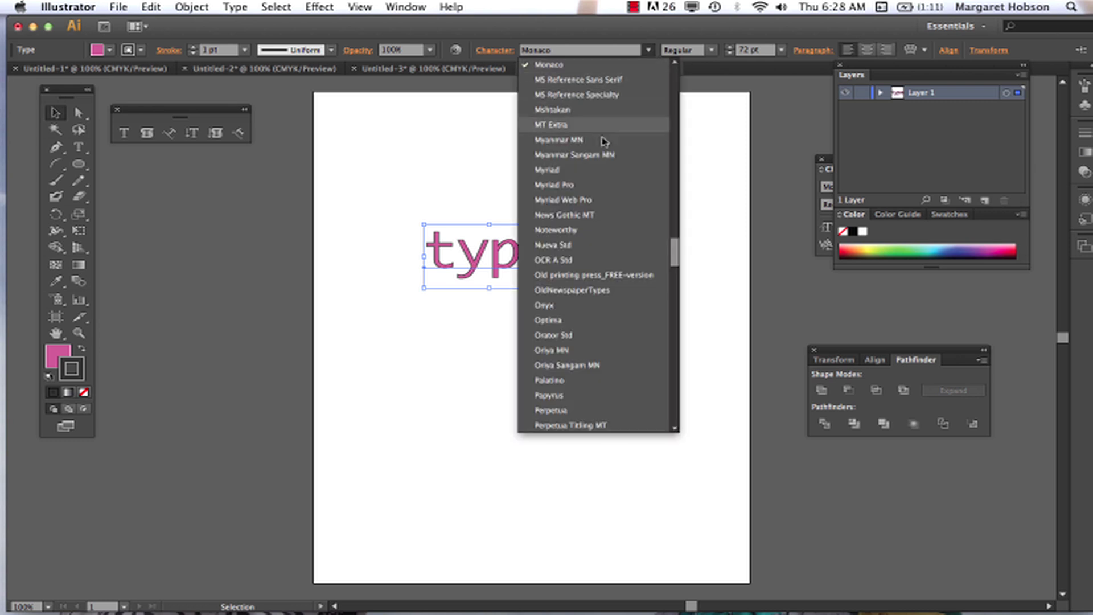
click(585, 230)
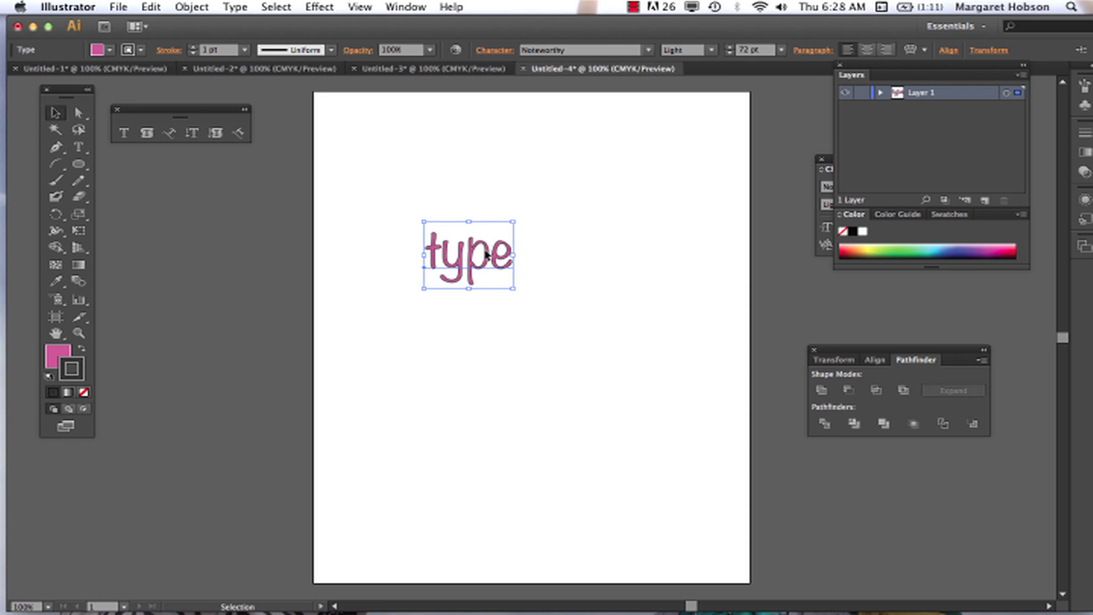
drag(487, 254, 541, 242)
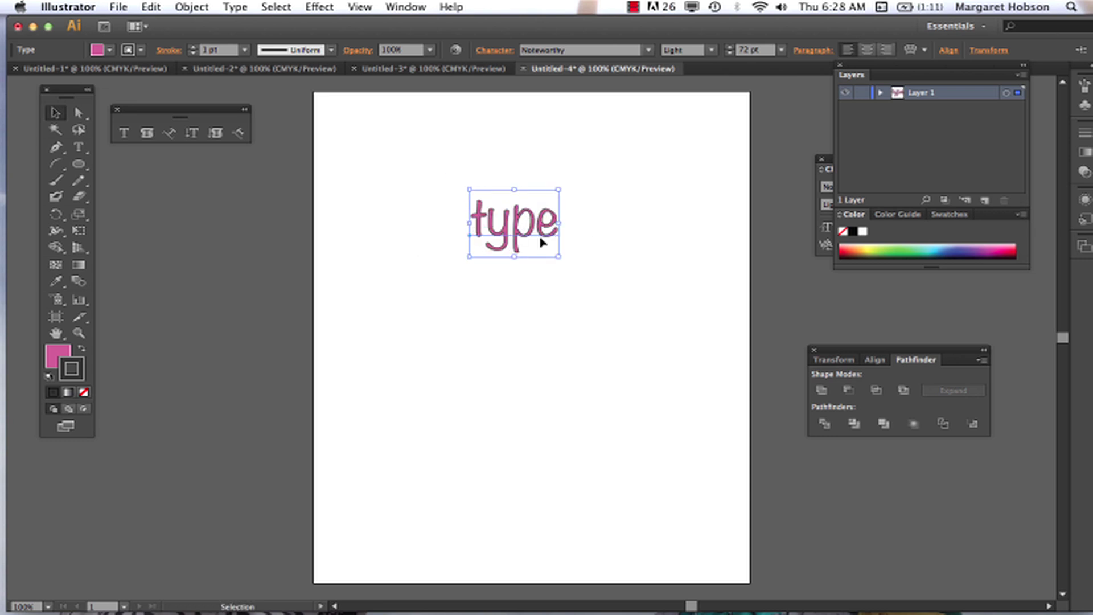
click(570, 293)
click(522, 232)
Thicken the text outline to 3 pt, leaving the width profile unchanged.
click(195, 48)
click(194, 48)
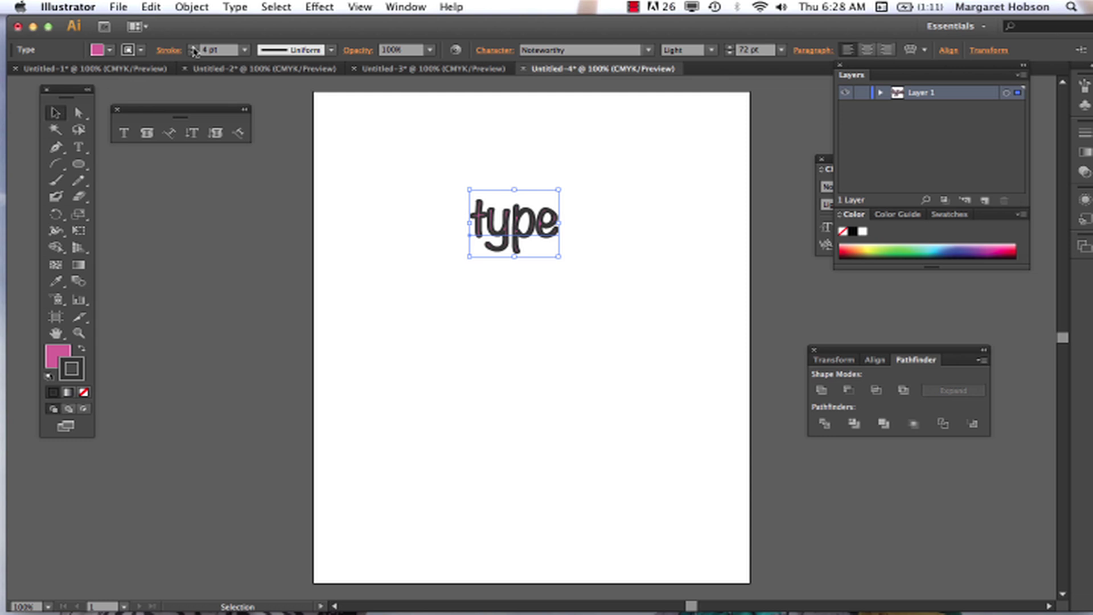
click(331, 50)
key(Escape)
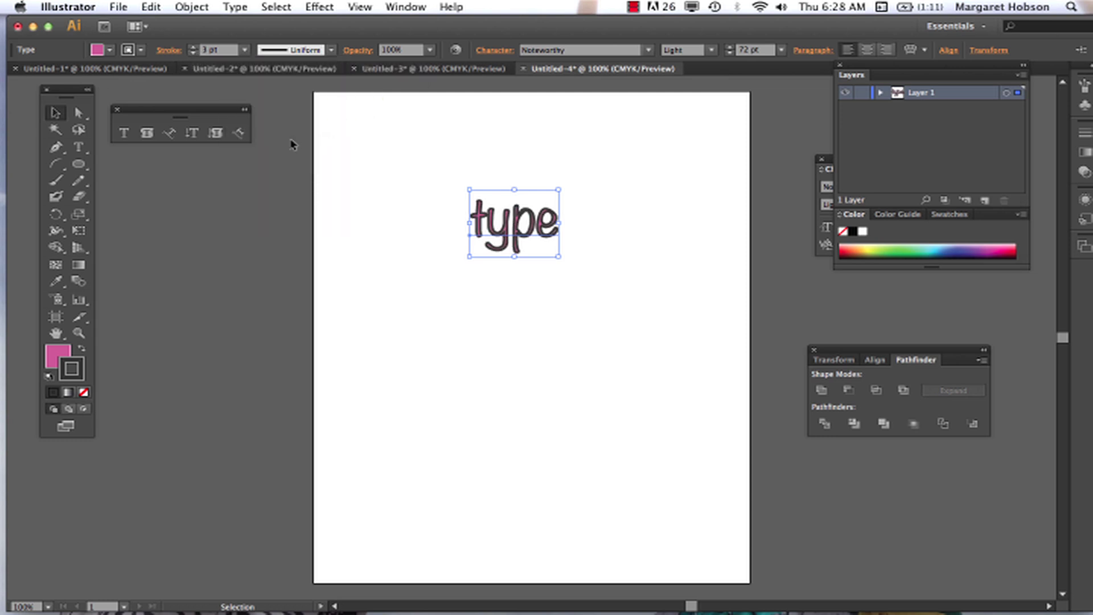
click(331, 50)
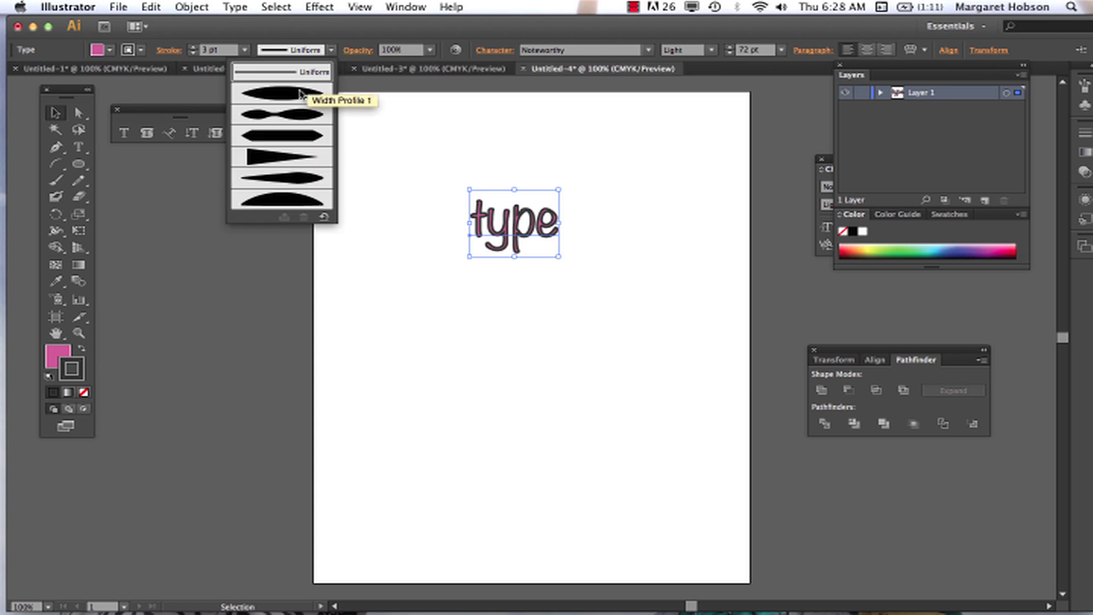
click(281, 135)
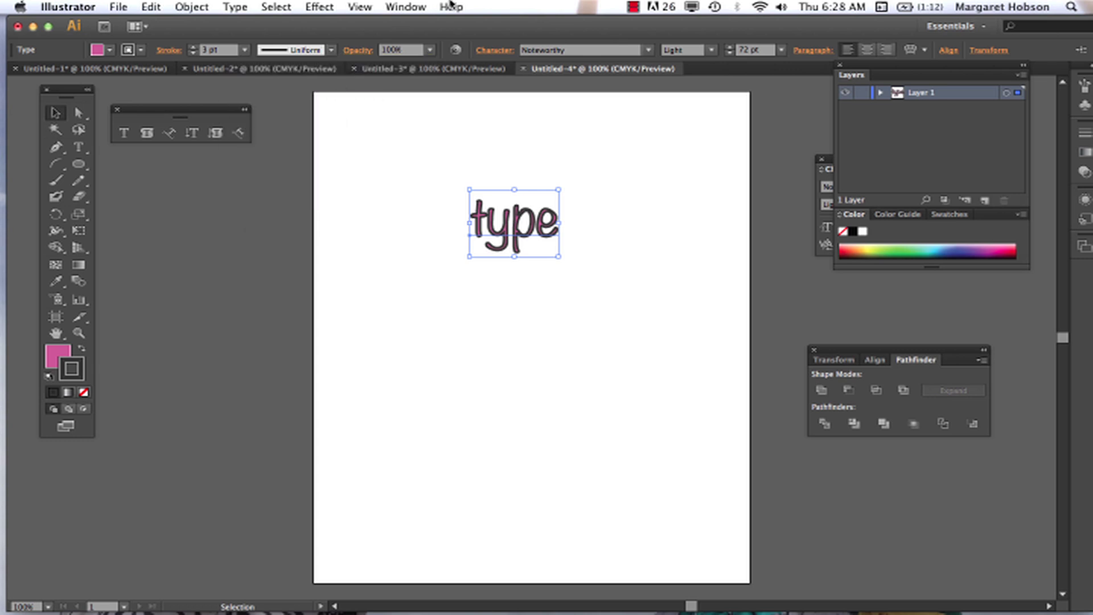
Open the Stroke panel as its own floating panel, keeping the 3 pt weight.
click(402, 6)
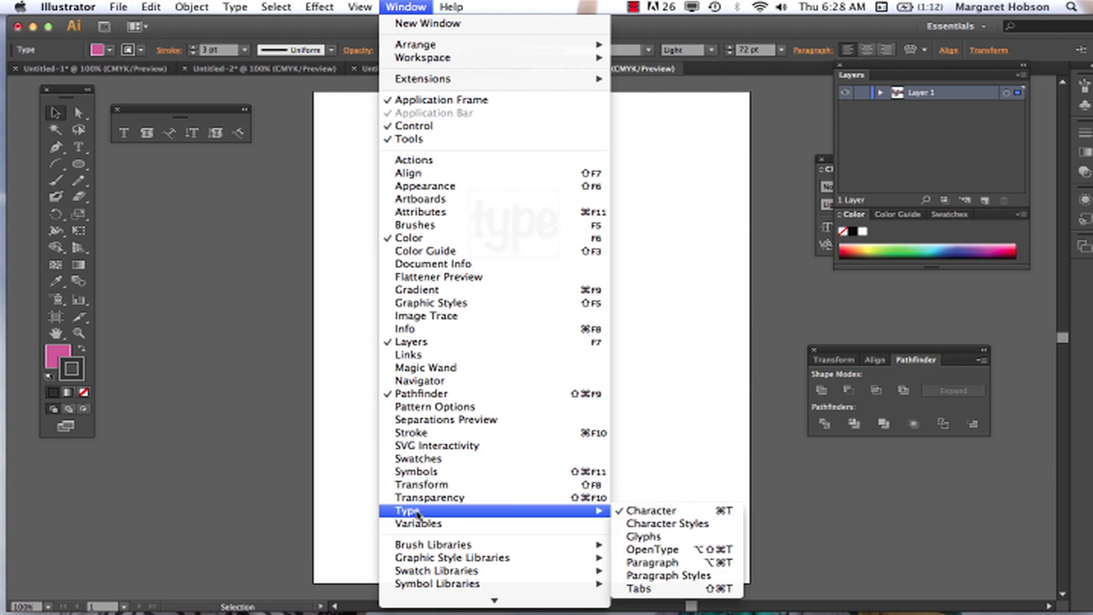
click(420, 435)
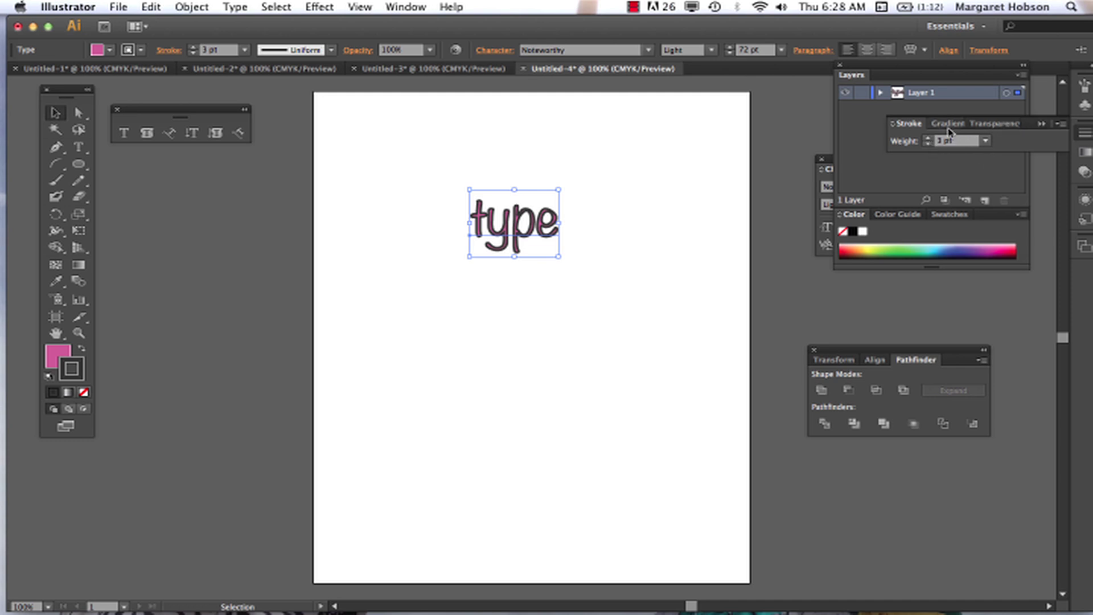
drag(913, 128, 792, 169)
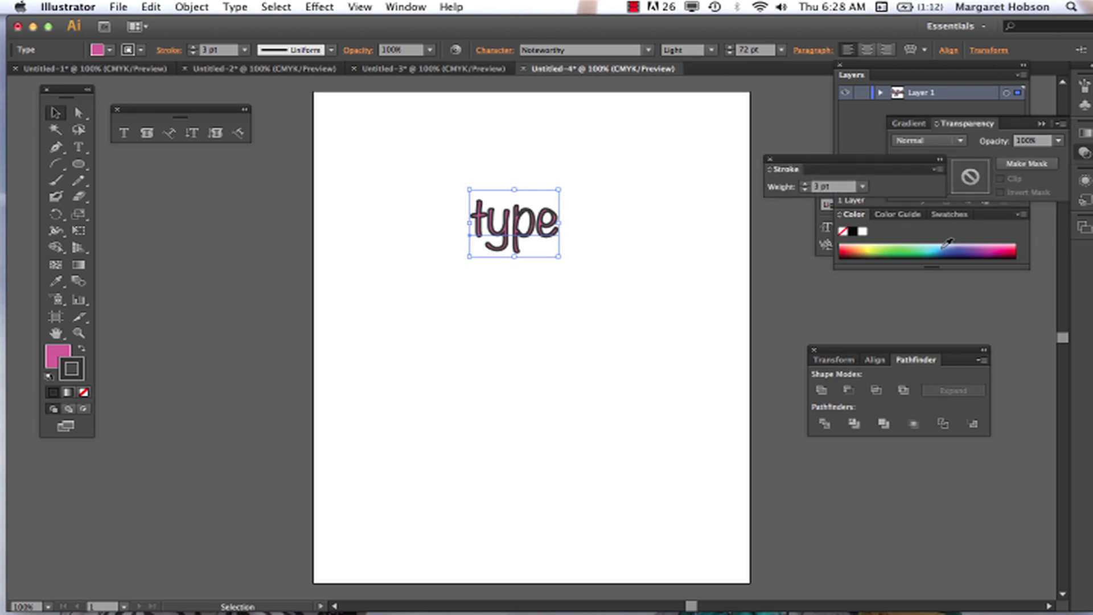
click(863, 186)
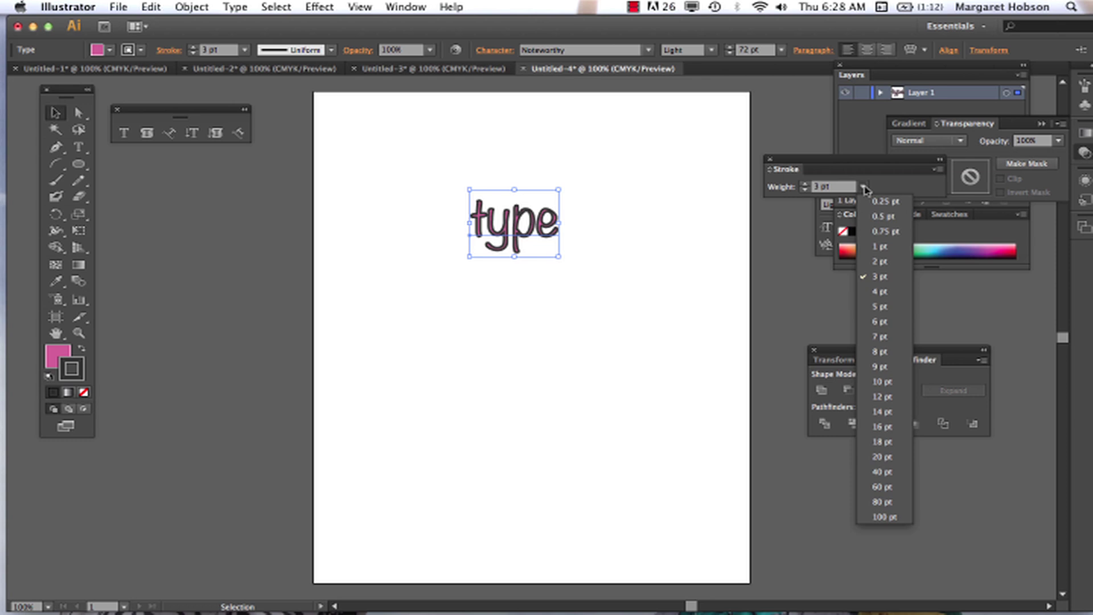
click(864, 187)
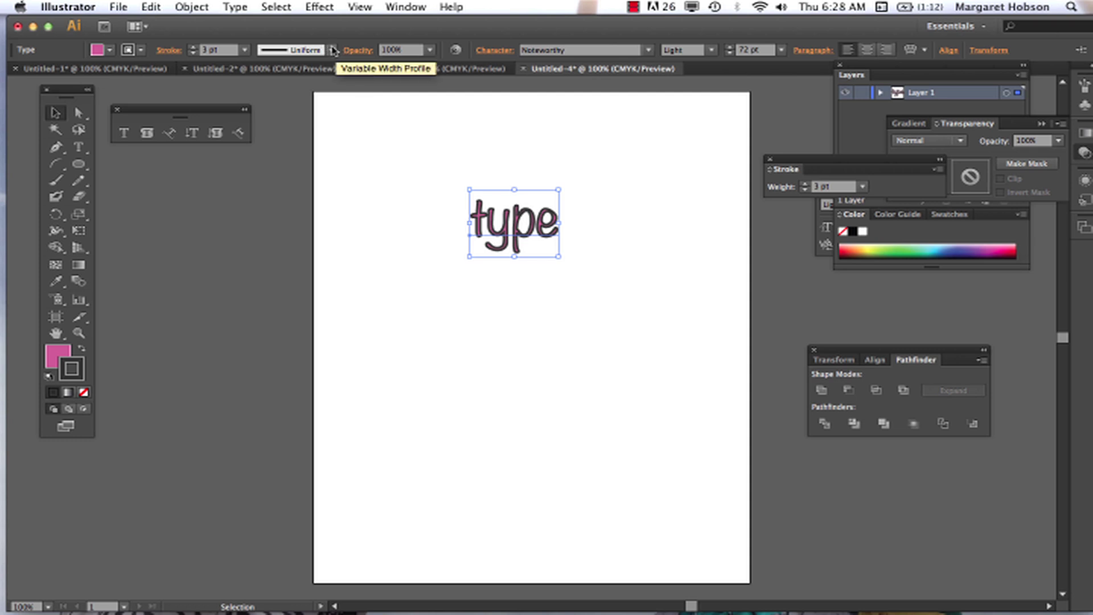
Keep the uniform stroke profile and nudge the 'type' text slightly up and left.
click(333, 50)
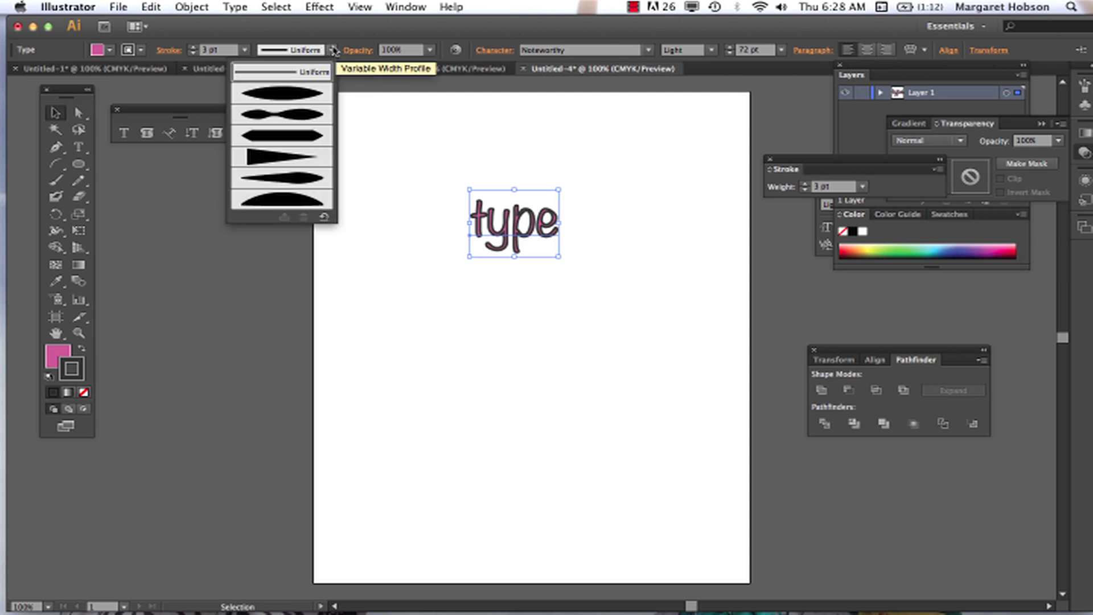
click(289, 96)
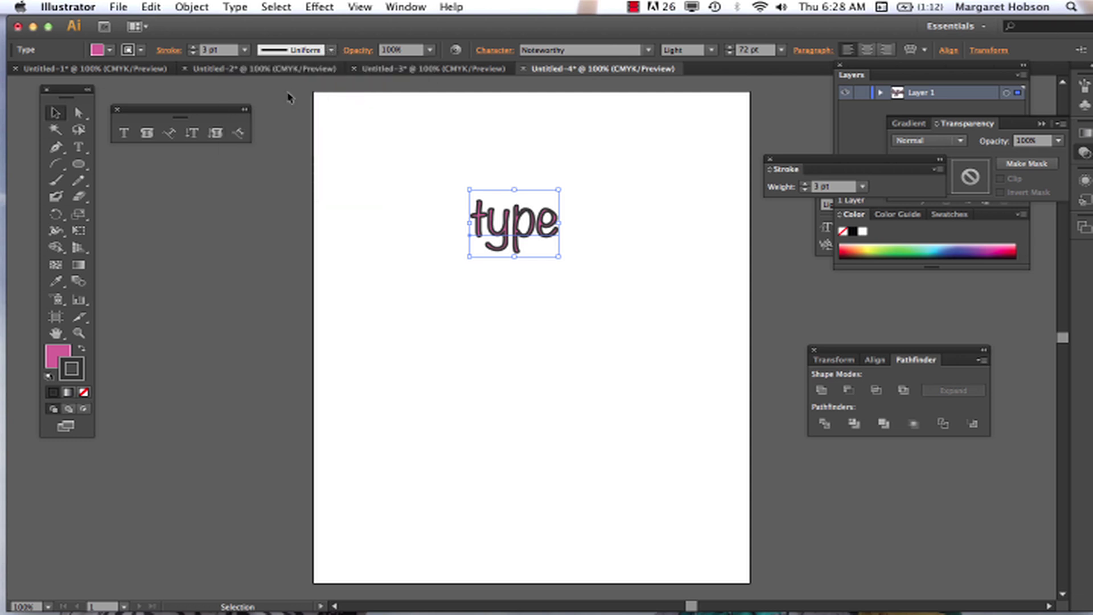
click(332, 50)
click(507, 223)
mouse_move(479, 203)
mouse_down()
mouse_move(368, 139)
mouse_move(480, 201)
mouse_up()
click(402, 254)
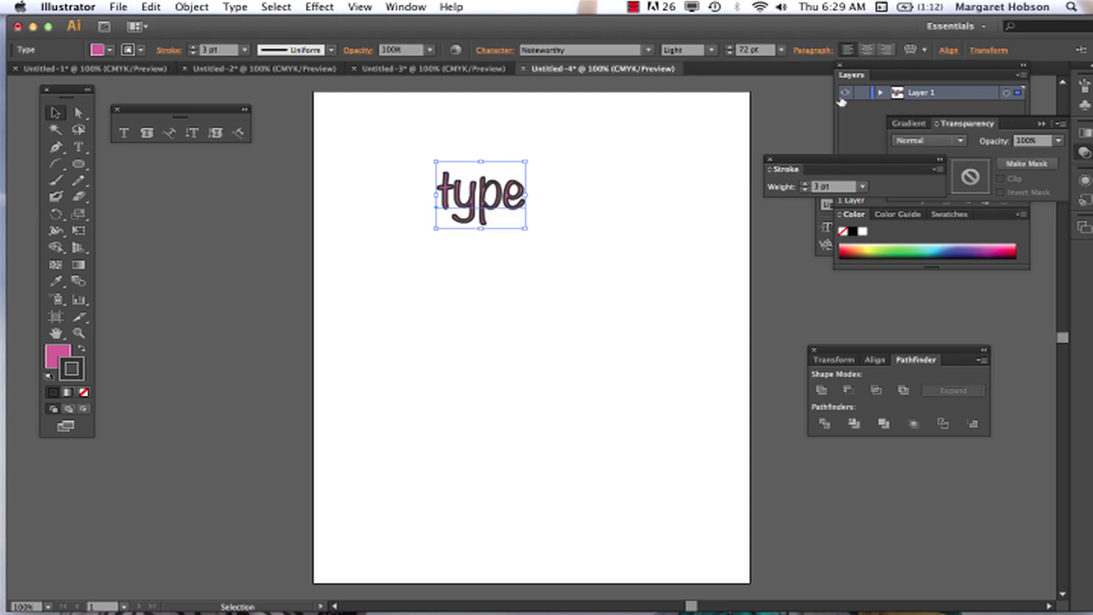
Open the Character panel from the Window menu, float it beside the canvas, and reselect the 'type' text.
click(406, 6)
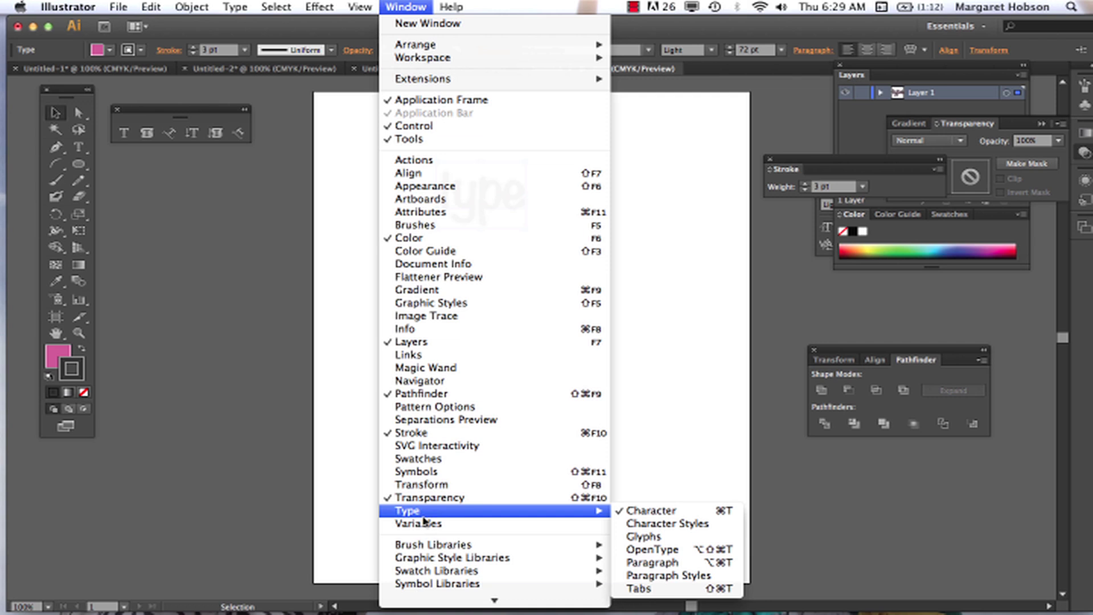
mouse_move(523, 512)
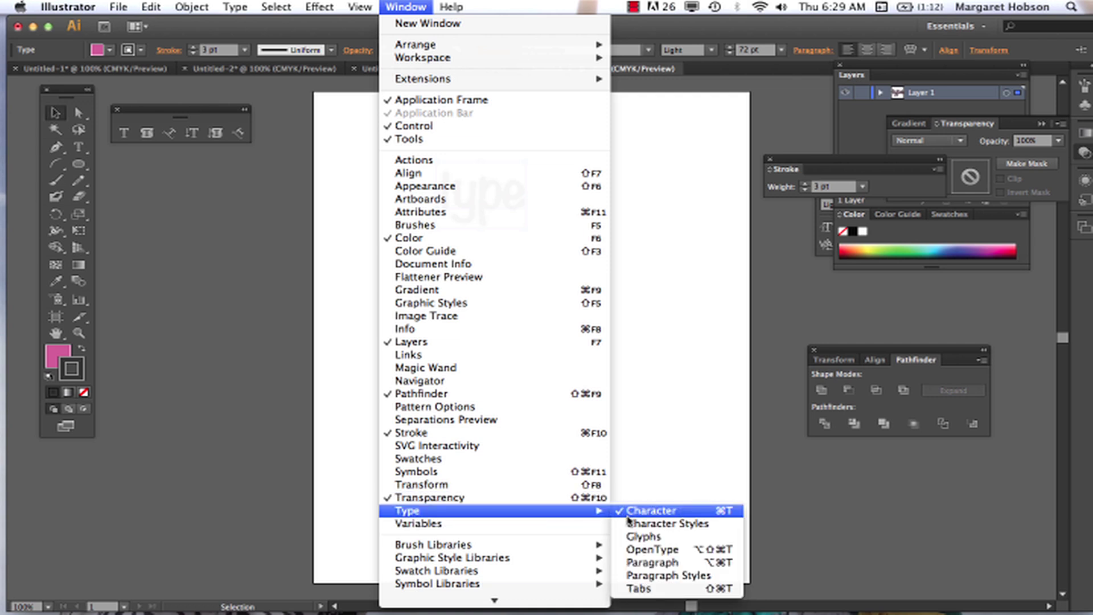
click(822, 218)
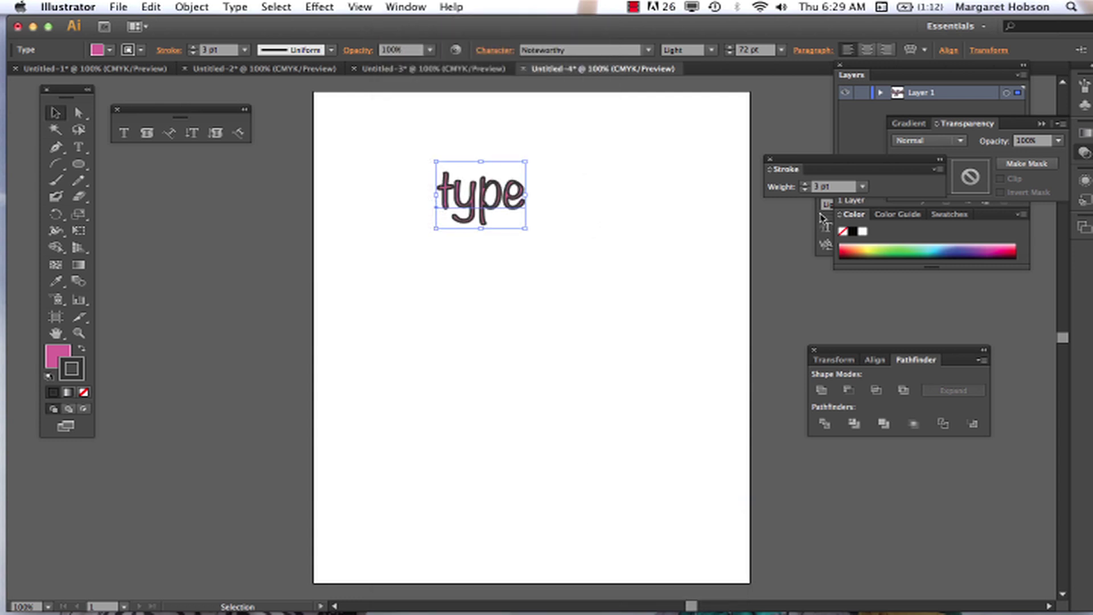
click(823, 222)
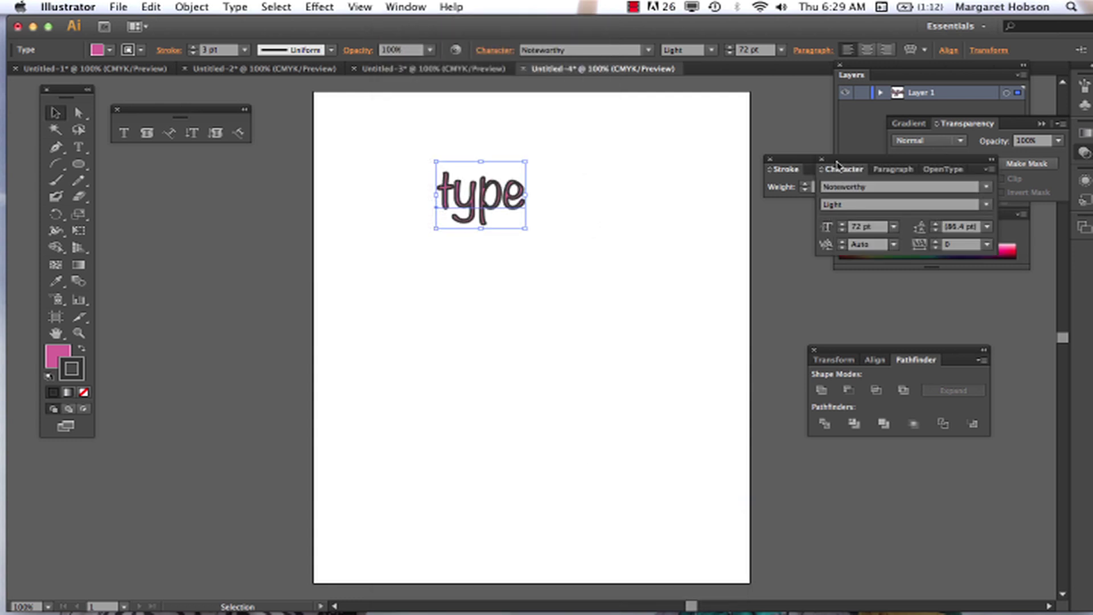
drag(837, 164, 796, 154)
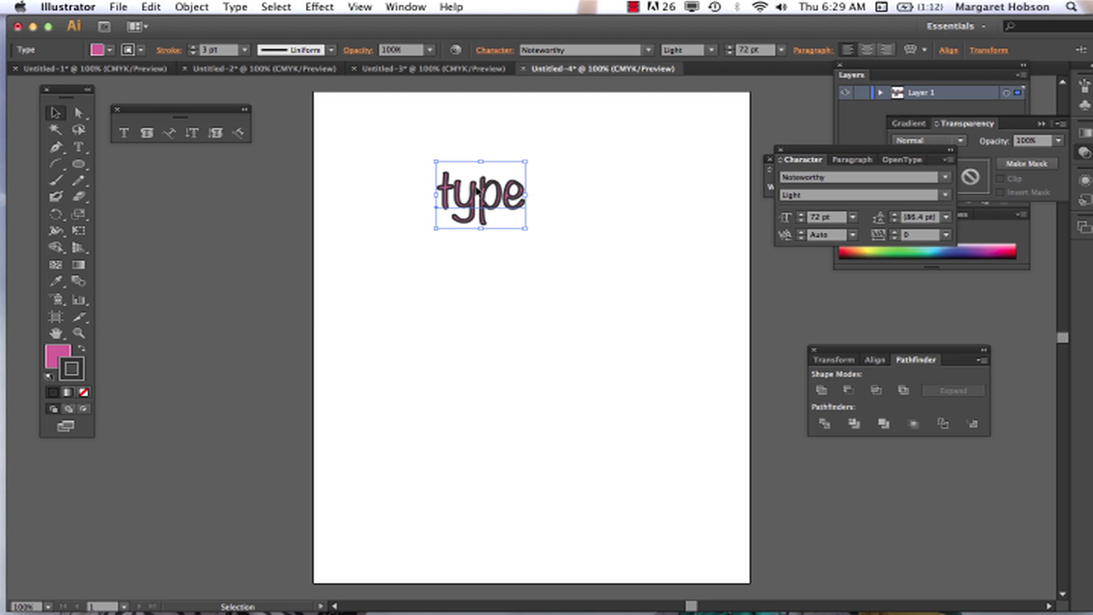
click(466, 254)
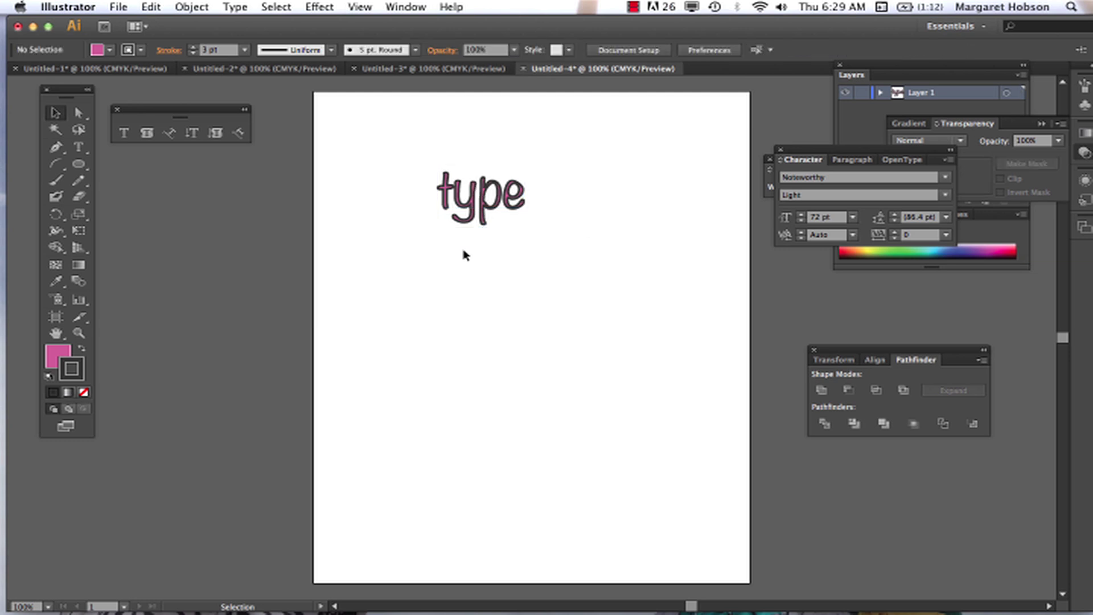
click(477, 208)
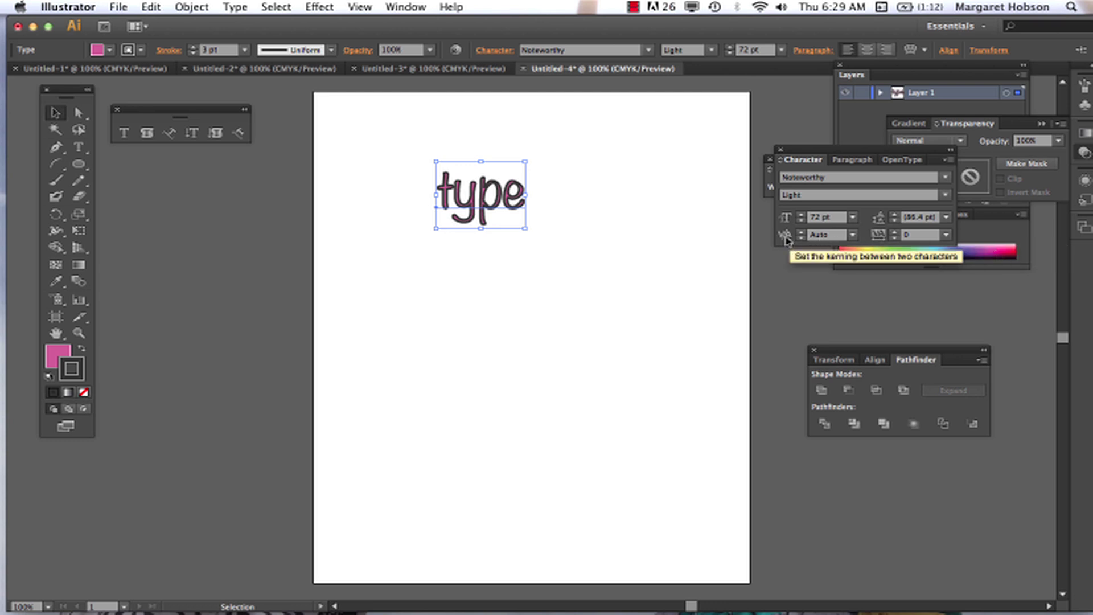
Place the caret between y and p in 'type' and nudge their kerning wider.
click(539, 293)
key(t)
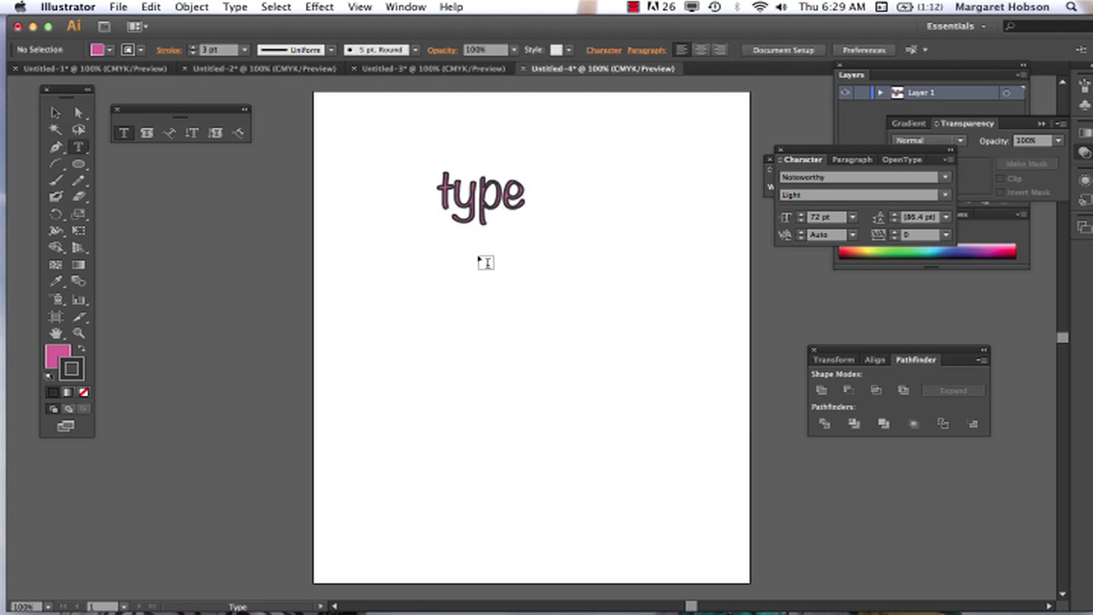
click(478, 195)
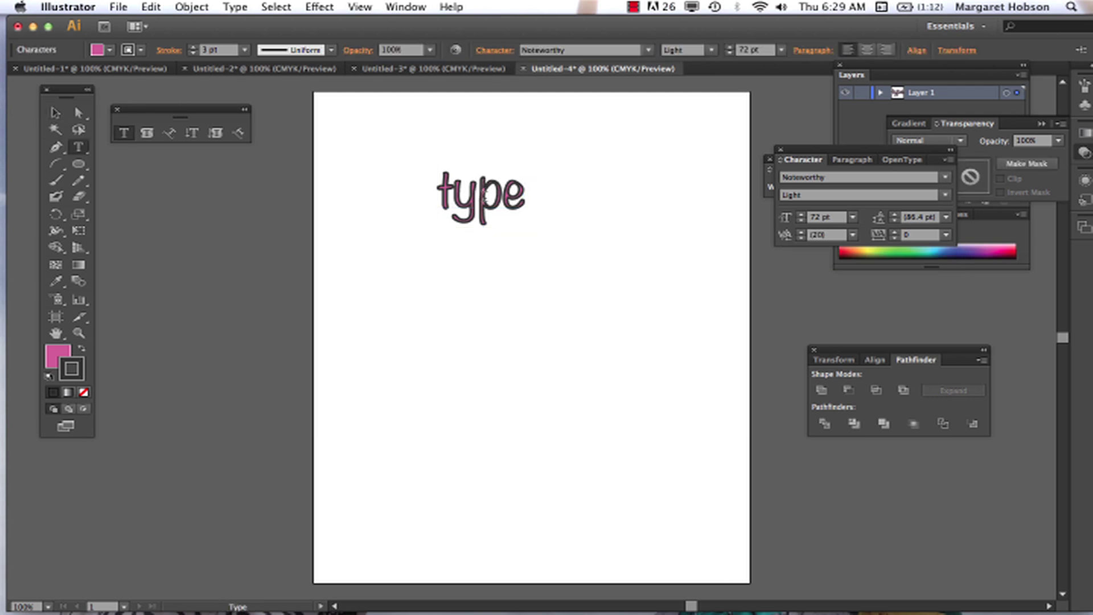
click(787, 242)
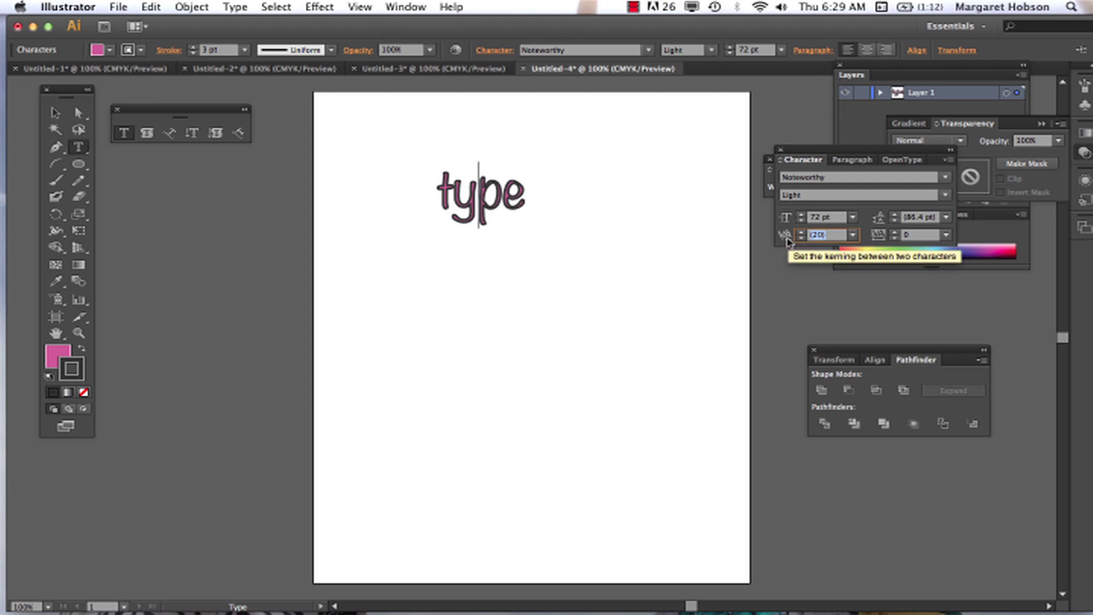
click(801, 232)
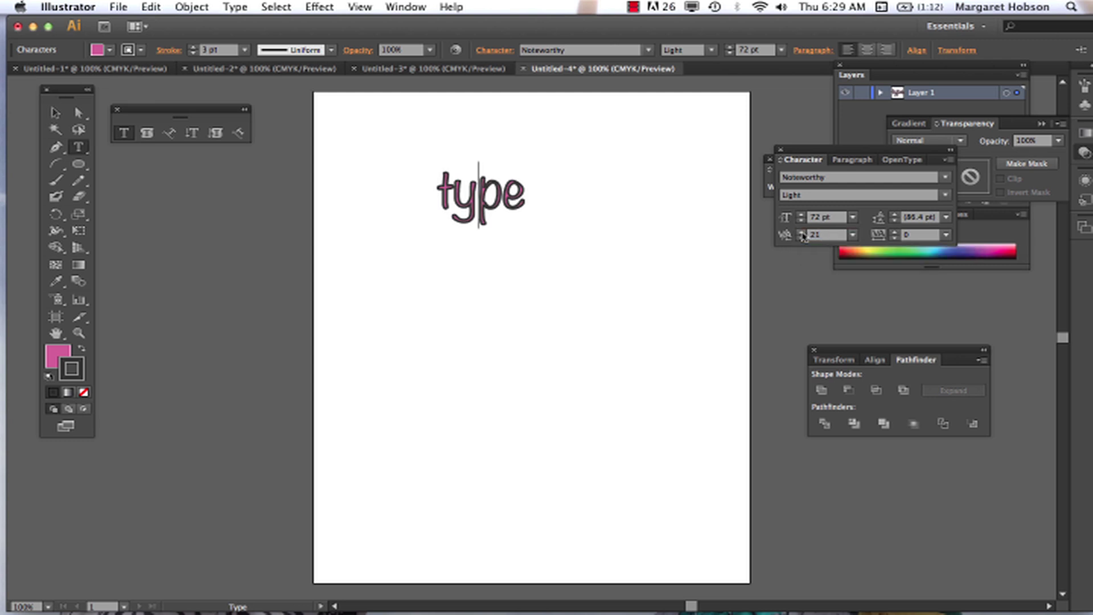
click(802, 232)
click(802, 232)
click(801, 232)
click(802, 232)
click(802, 232)
click(801, 232)
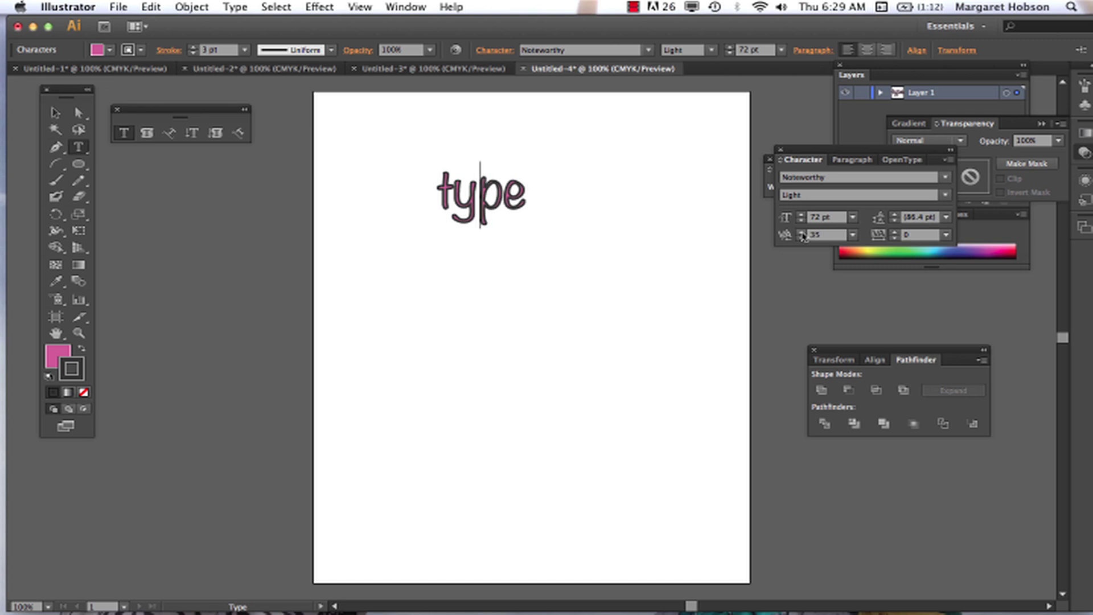
click(802, 233)
click(801, 233)
click(801, 232)
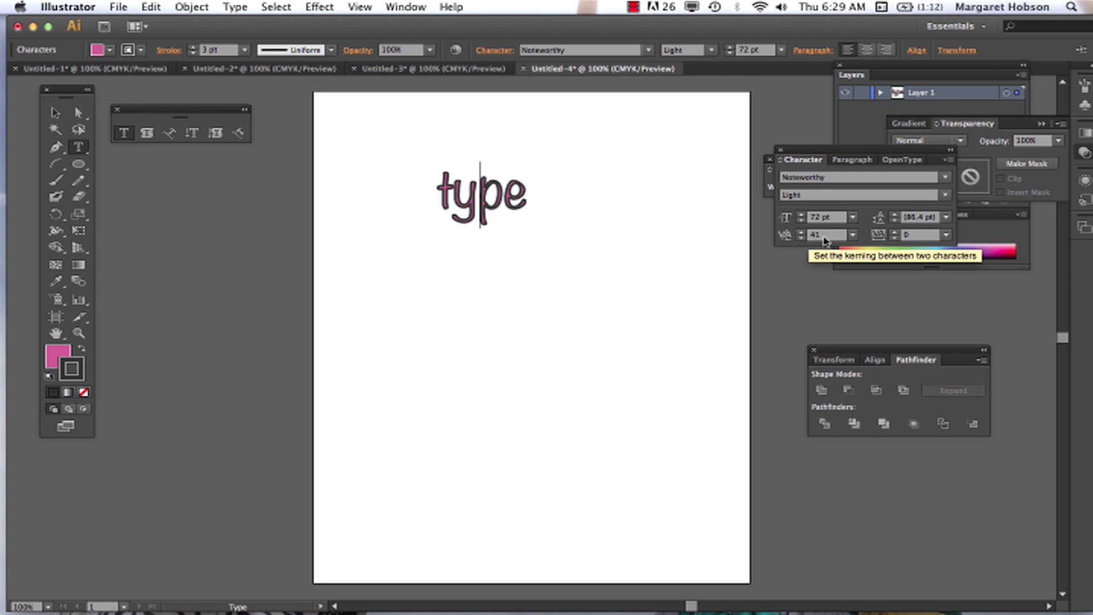
Try kerning values 80 and -20, then settle on -35 between y and p.
click(823, 239)
text(80)
key(Return)
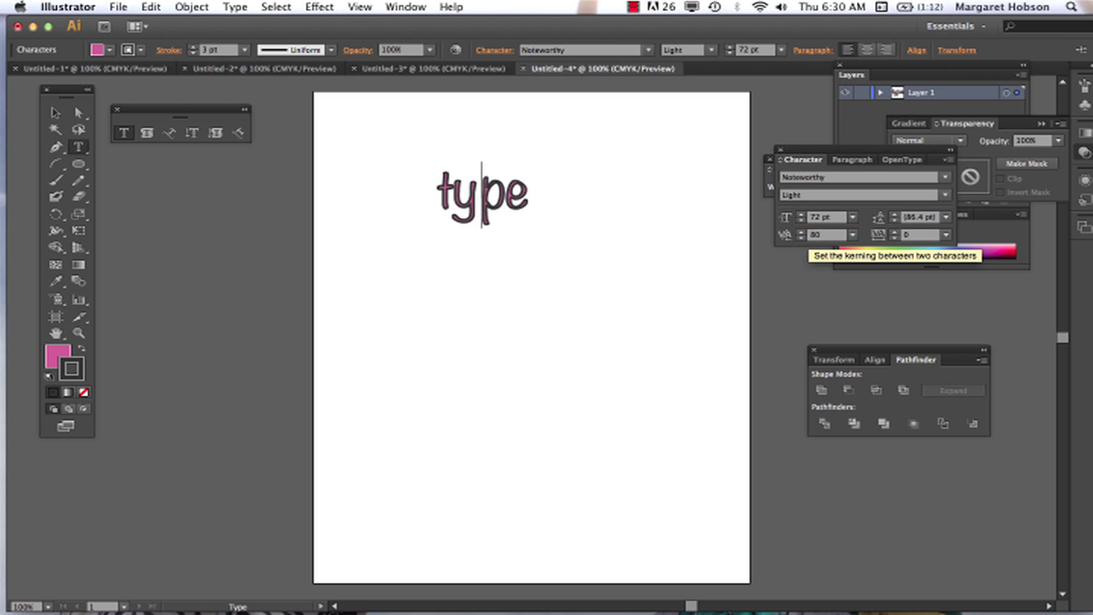
click(822, 235)
text(-)
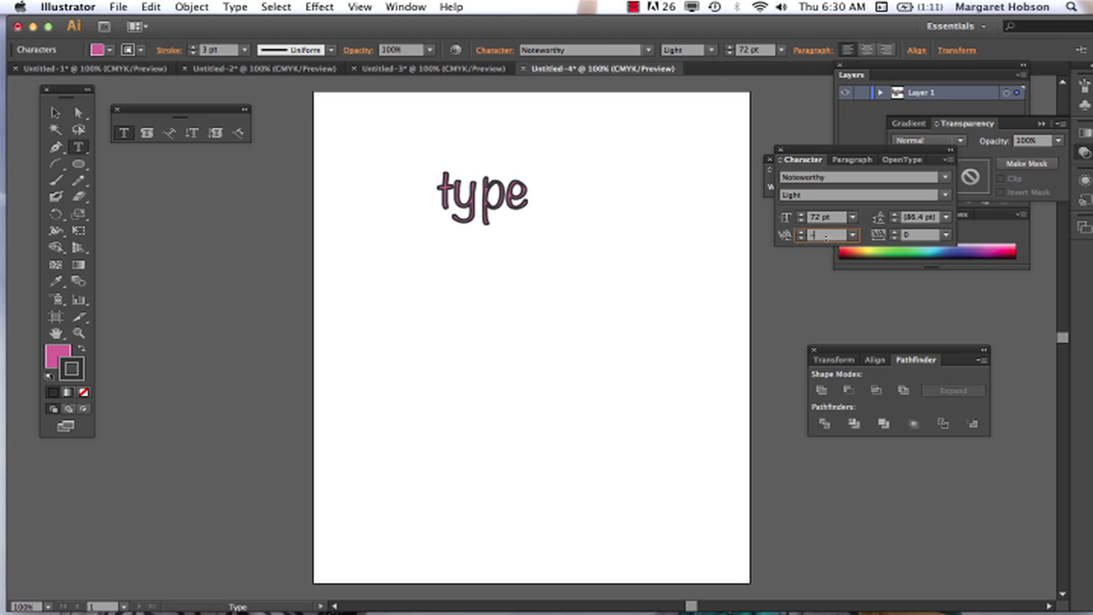
text(20)
key(Return)
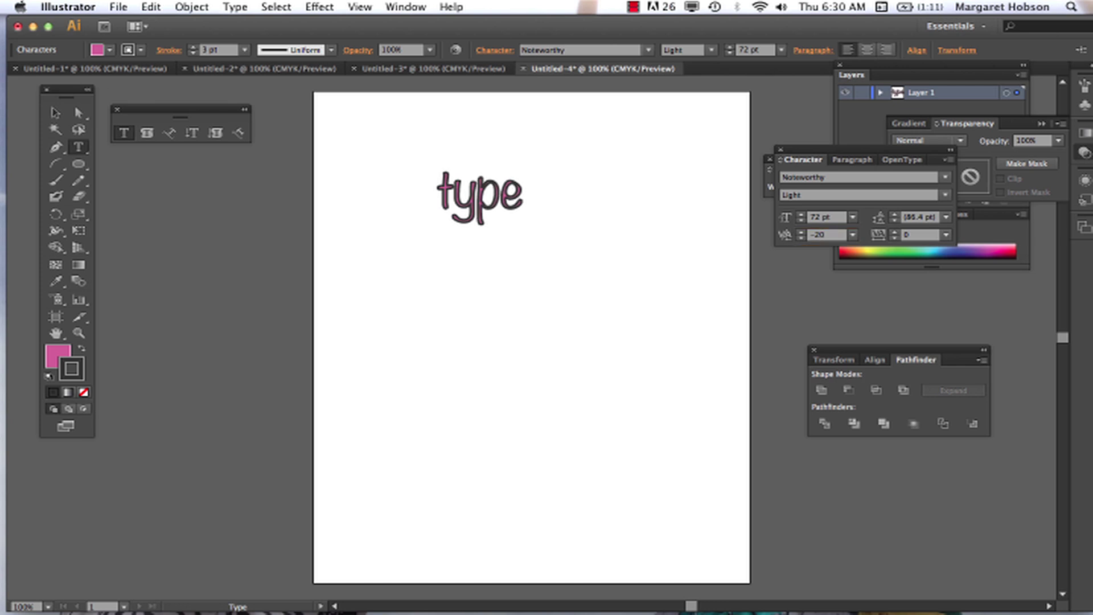
click(826, 236)
key(BackSpace)
key(BackSpace)
key(BackSpace)
text(-35)
key(Return)
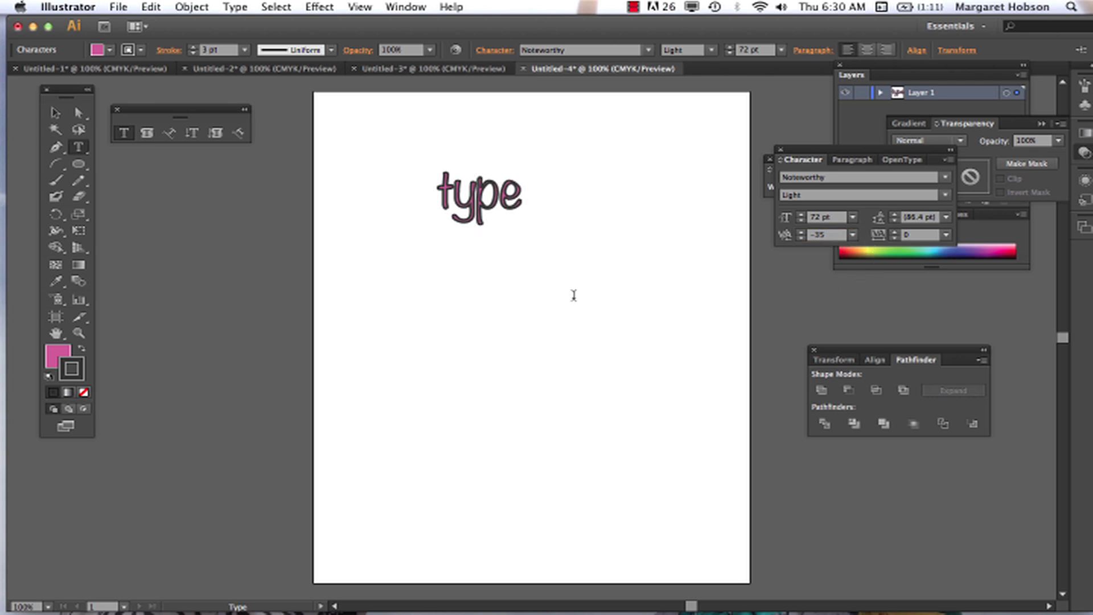
key(Right)
key(Right)
With the Type tool, continue the line after 'type' by typing ' is great.'.
click(55, 115)
click(359, 348)
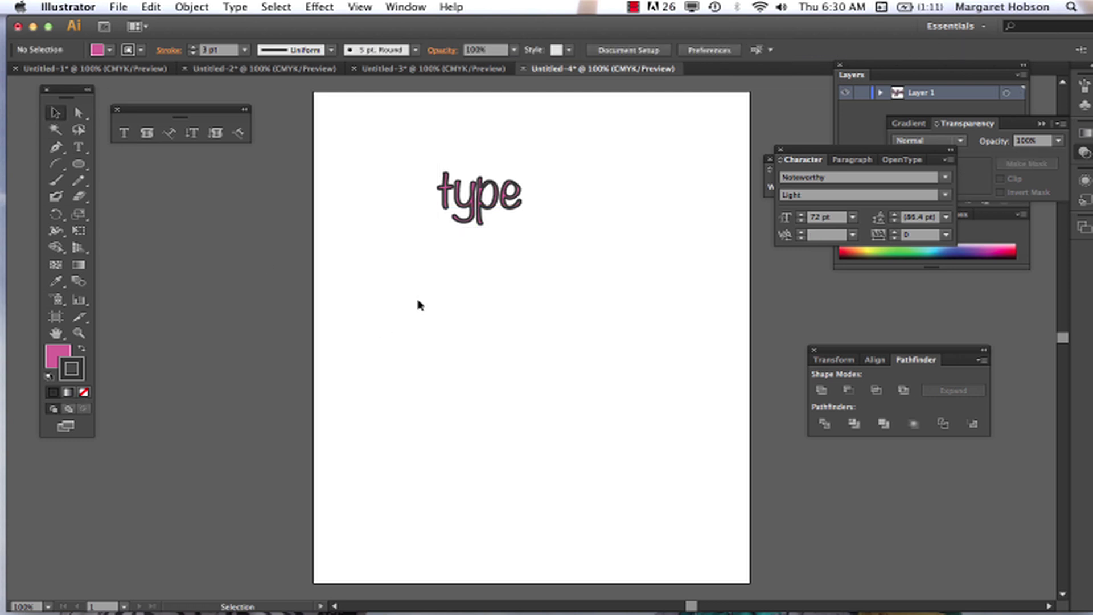
click(479, 210)
click(571, 289)
key(t)
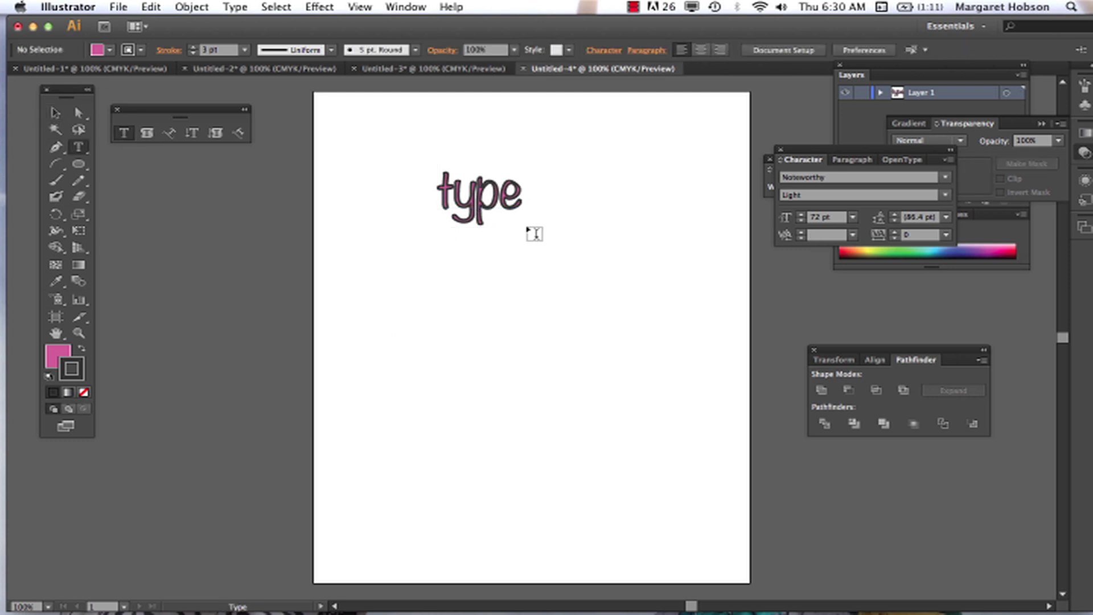
click(522, 196)
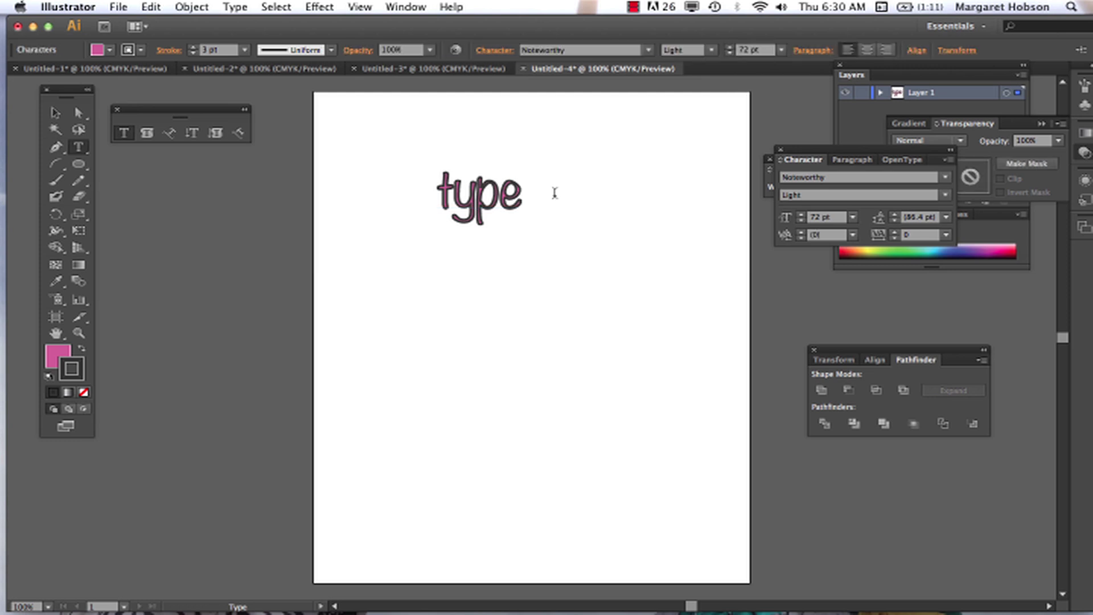
text(is gre )
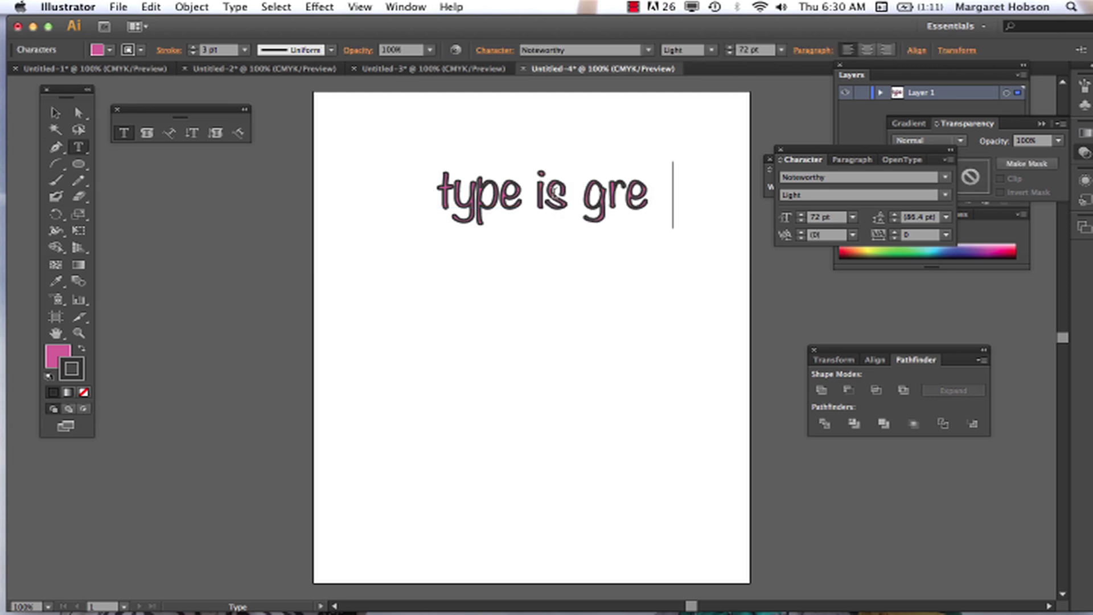
text(at.)
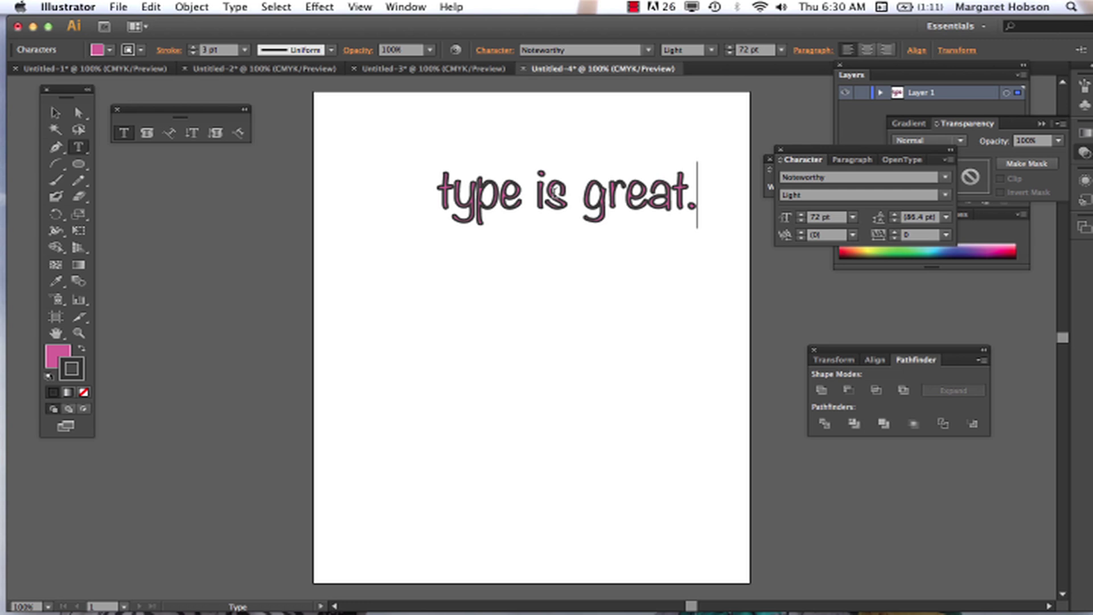
Select the whole text line and widen its tracking to 120.
click(55, 112)
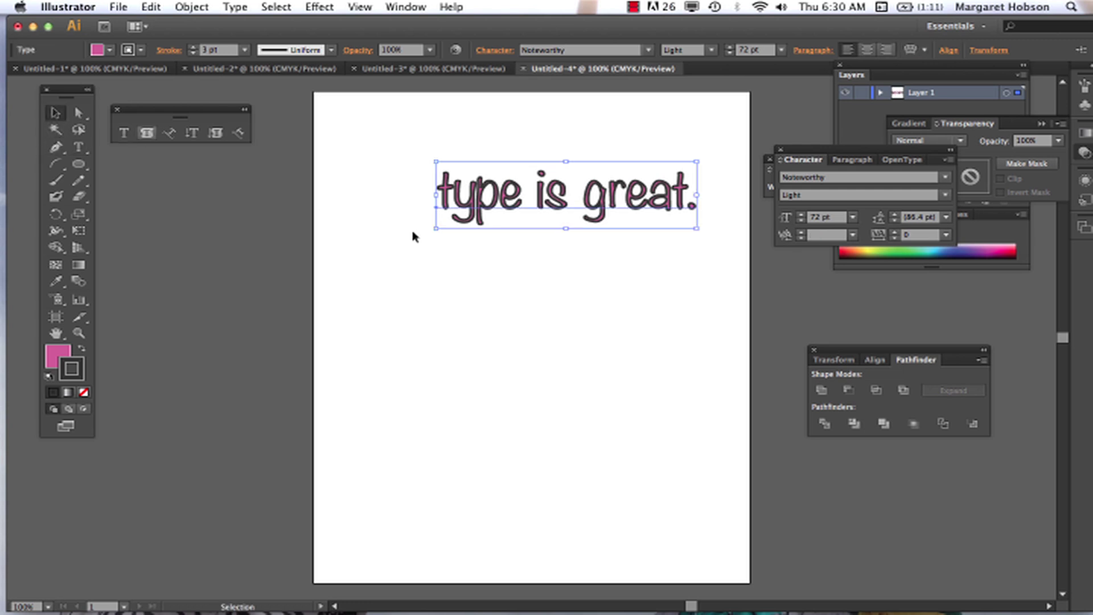
click(895, 232)
click(894, 232)
click(895, 232)
click(894, 232)
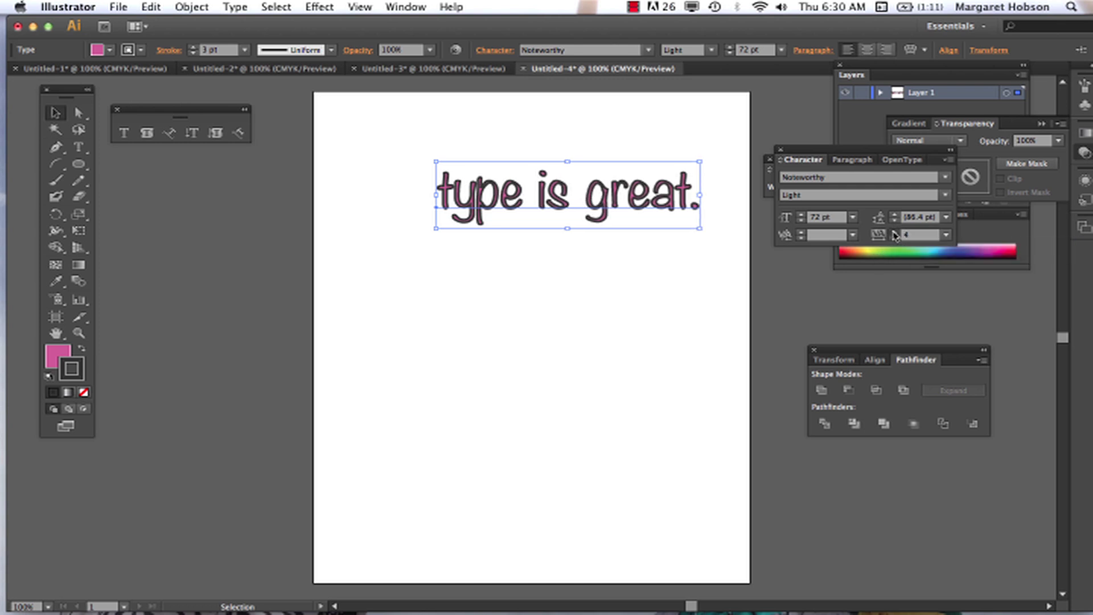
click(894, 233)
click(894, 232)
click(895, 232)
click(895, 232)
click(895, 232)
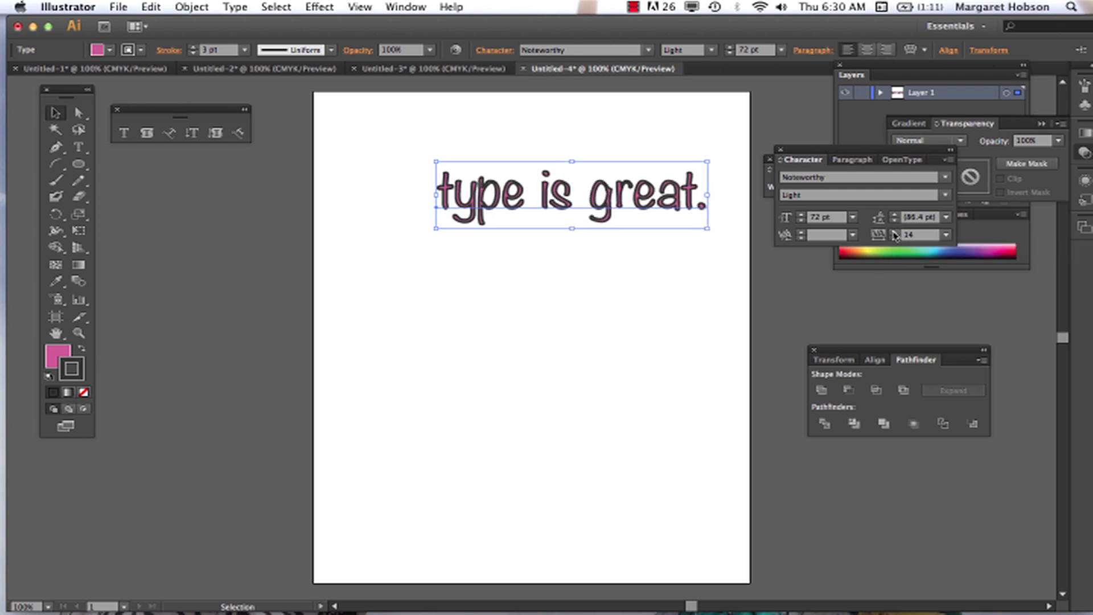
click(894, 233)
click(894, 232)
click(894, 232)
click(895, 232)
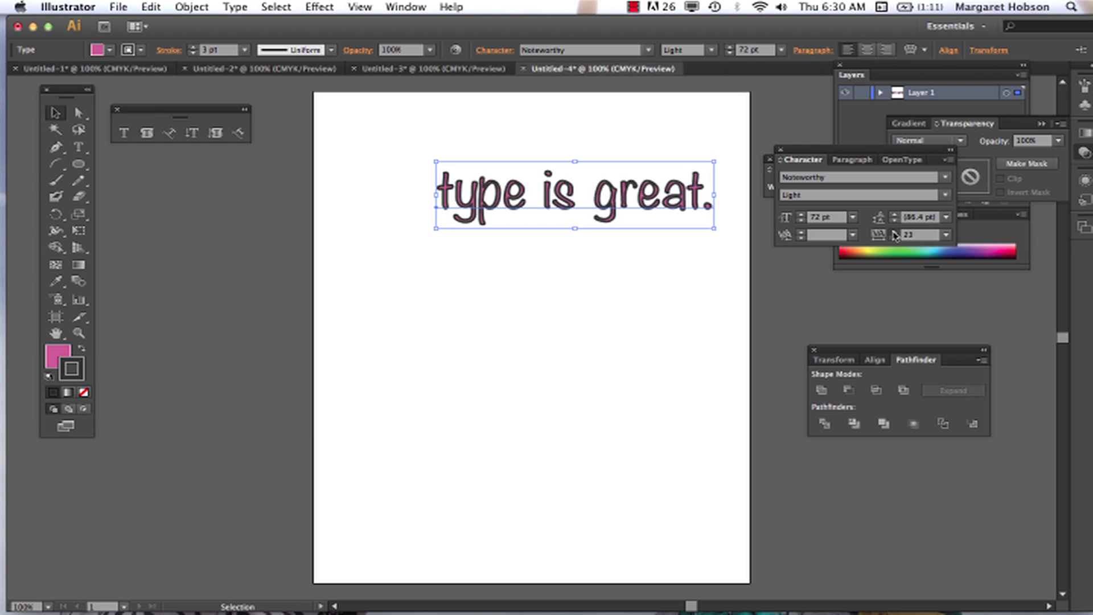
click(895, 232)
click(914, 235)
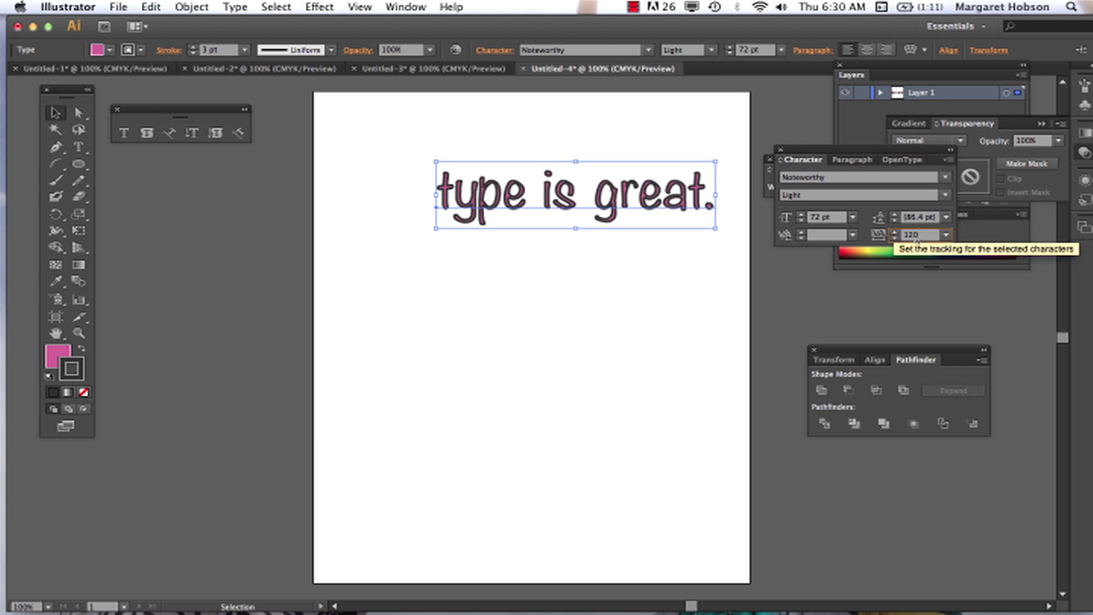
key(Return)
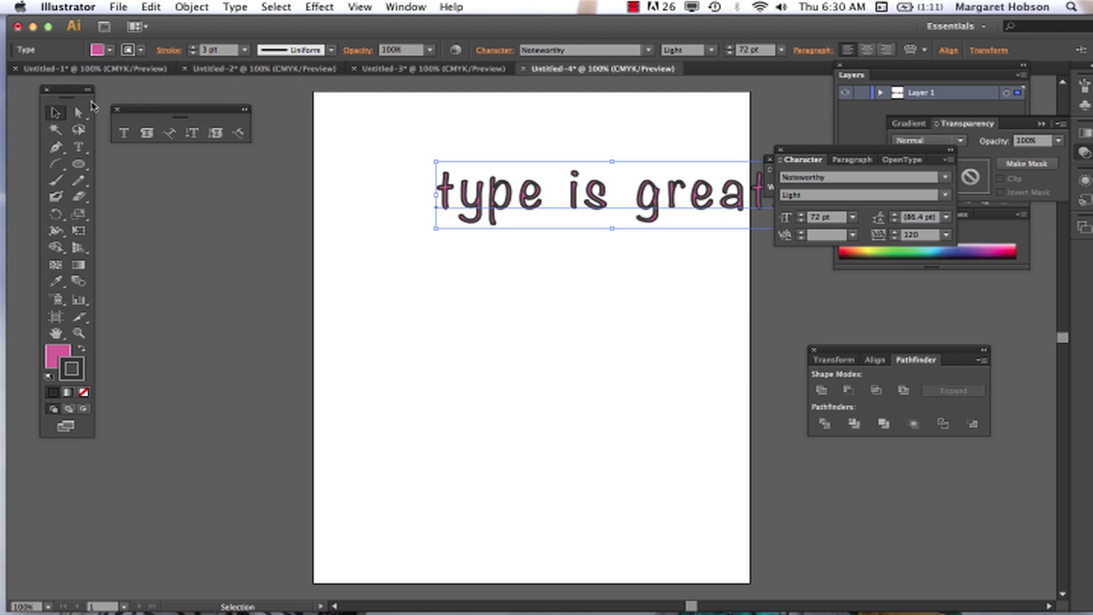
Drag the text line left to fit the page, then deselect it.
drag(495, 191, 422, 192)
click(556, 381)
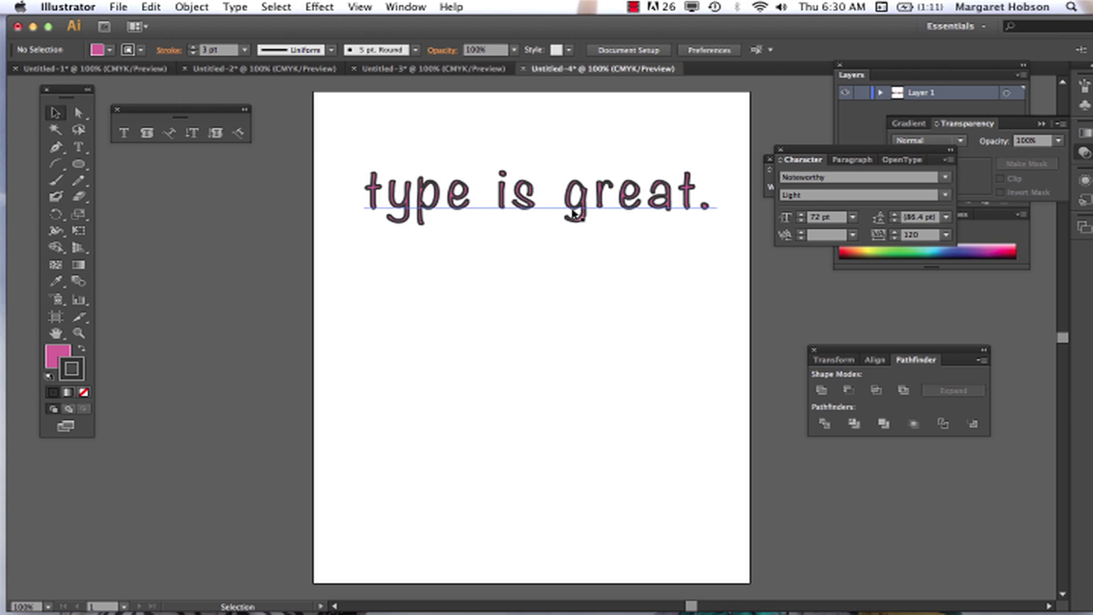
click(573, 214)
click(568, 367)
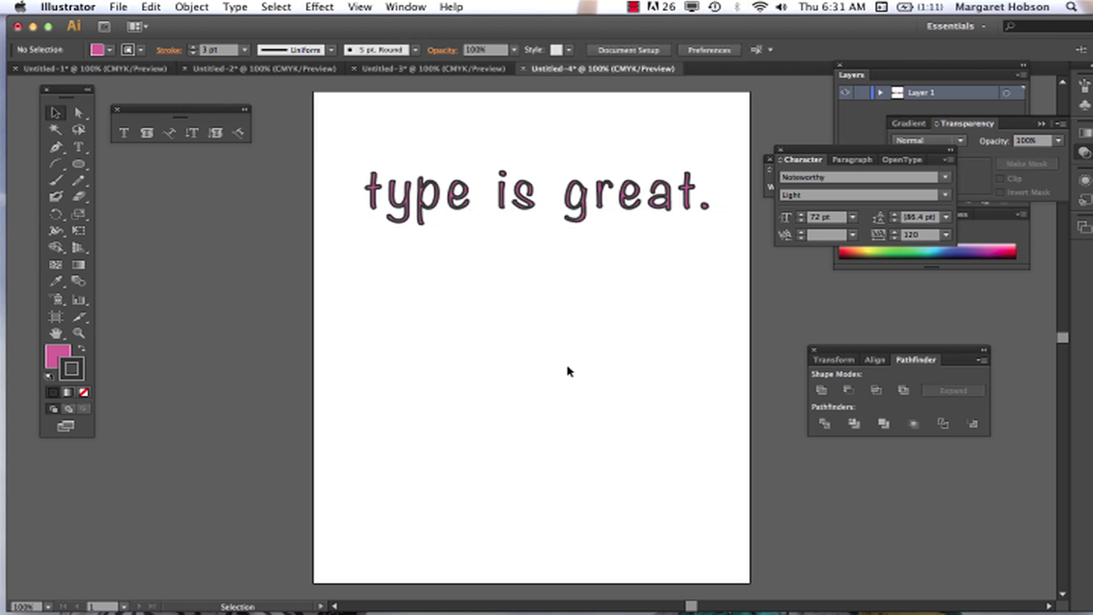
Select the word 'great' with the Type tool and set its tracking to -50.
key(t)
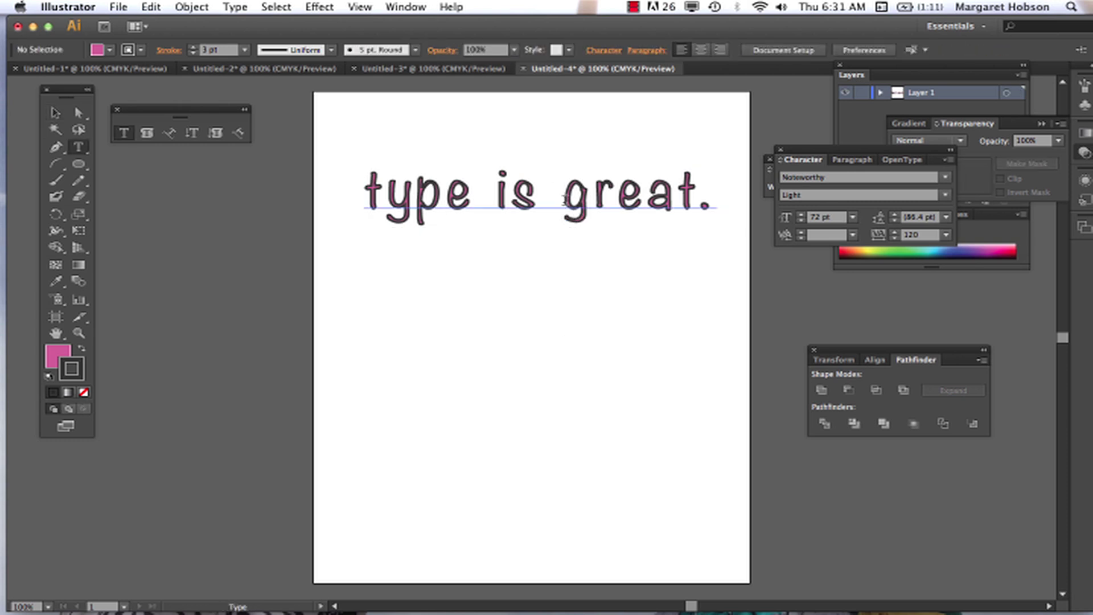
drag(592, 203, 702, 204)
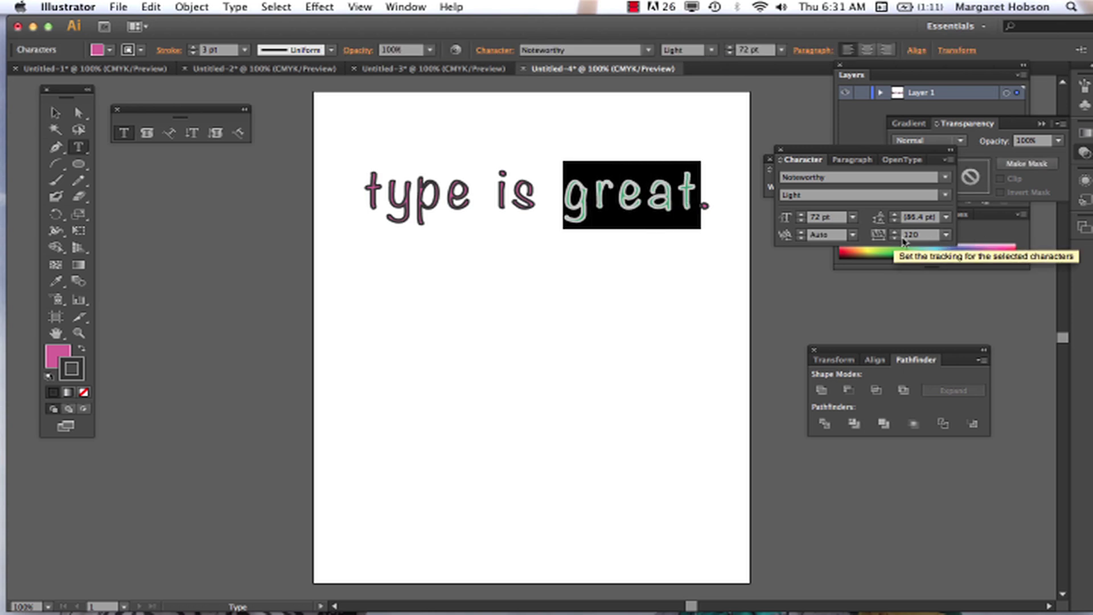
click(879, 239)
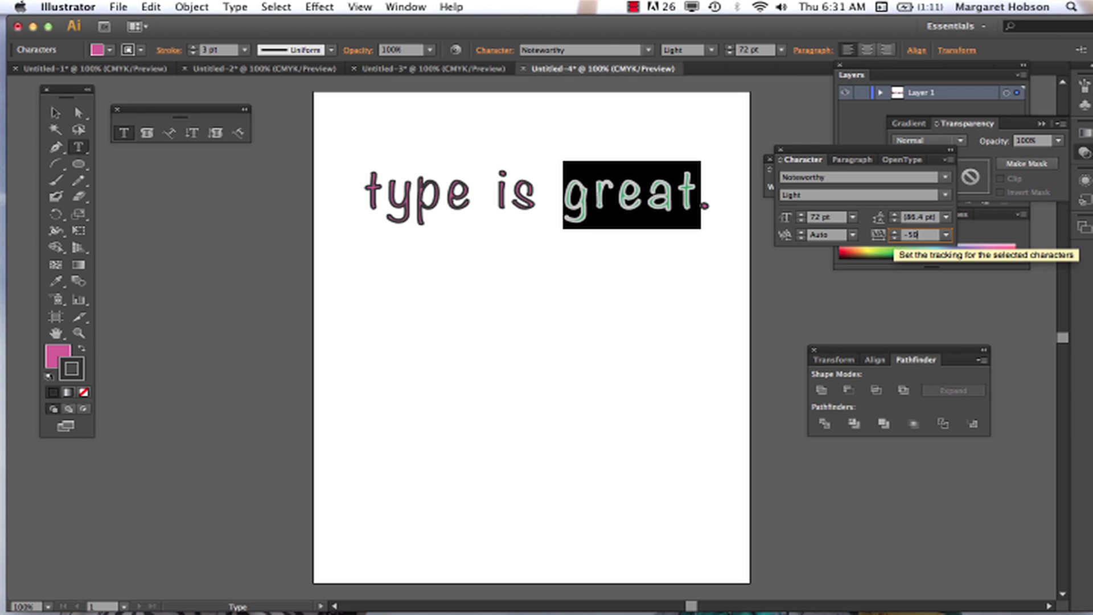
text(-50)
key(Return)
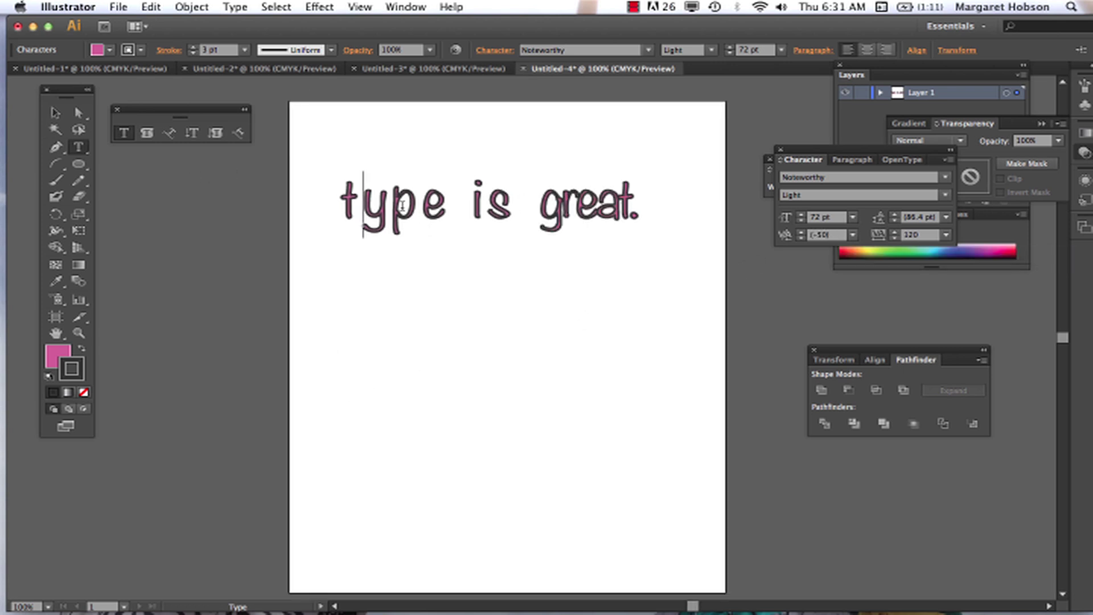
Move the caret back between y and p, then choose an item from the menu bar.
key(Right)
key(alt+Left)
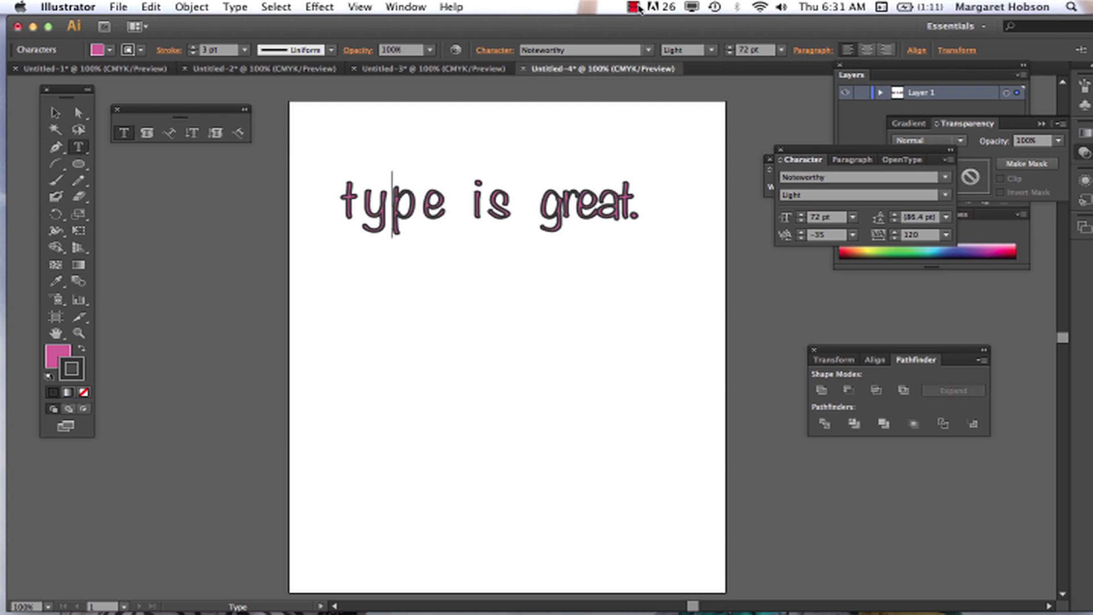
click(639, 8)
click(639, 37)
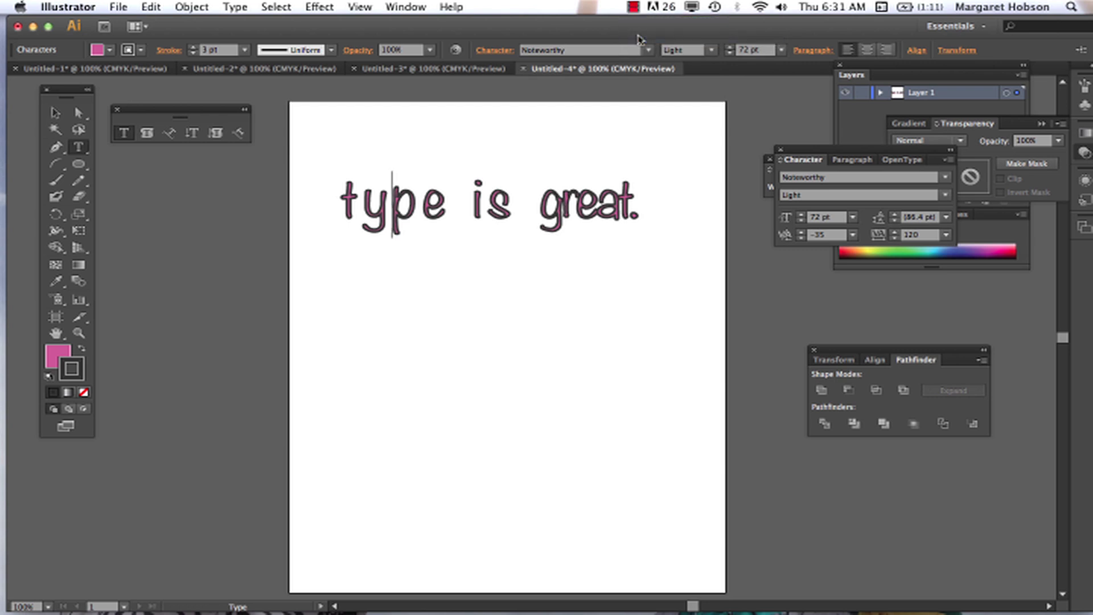